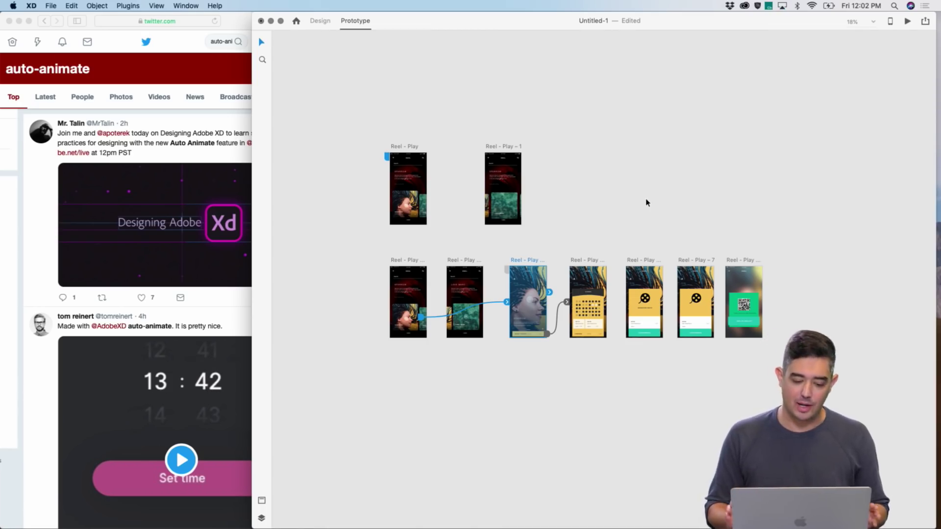
# Enlarge the XD window leftward so that it covers the whole screen width, including the browser behind it
pyautogui.moveTo(481, 25); pyautogui.dragTo(493, 28)
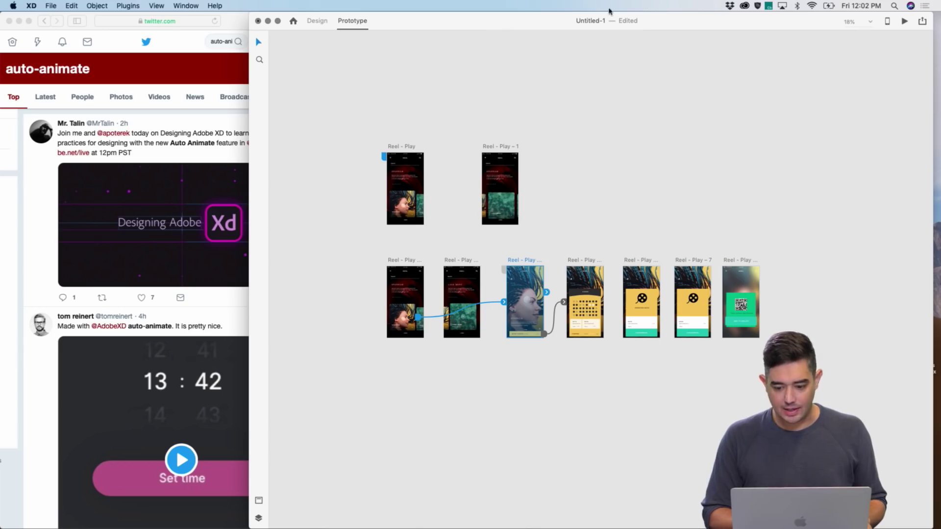
pyautogui.moveTo(647, 30); pyautogui.dragTo(535, 2)
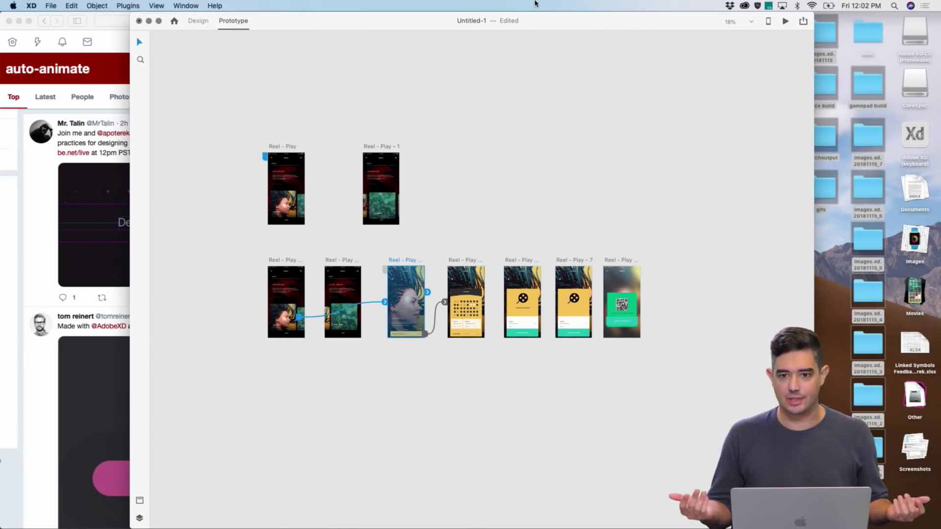
pyautogui.moveTo(459, 25); pyautogui.dragTo(585, 23)
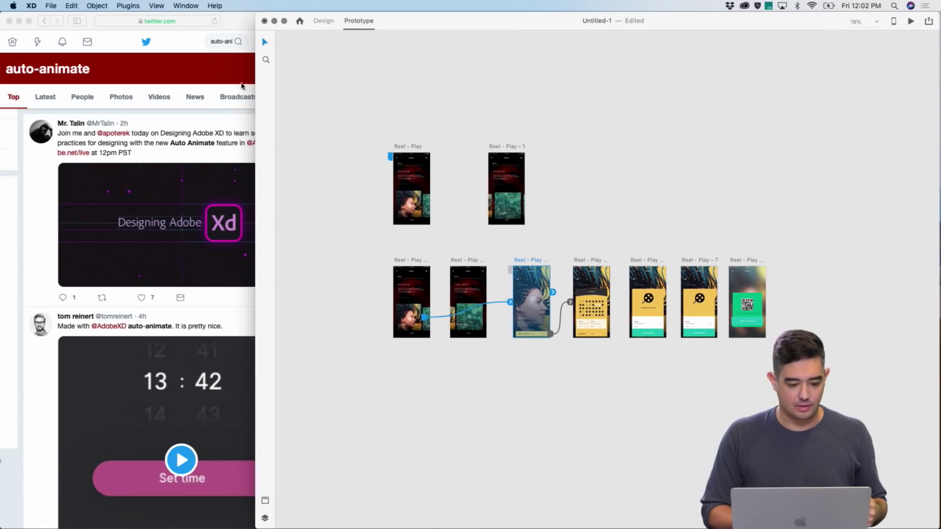
pyautogui.moveTo(254, 94); pyautogui.dragTo(4, 57)
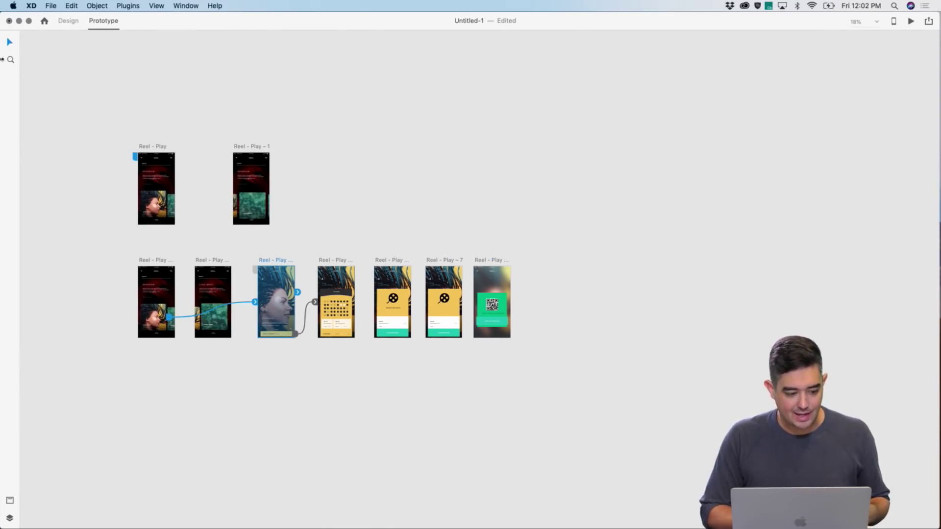
# Switch to Design mode and select the Reel - Play artboard in the upper row
pyautogui.click(69, 23)
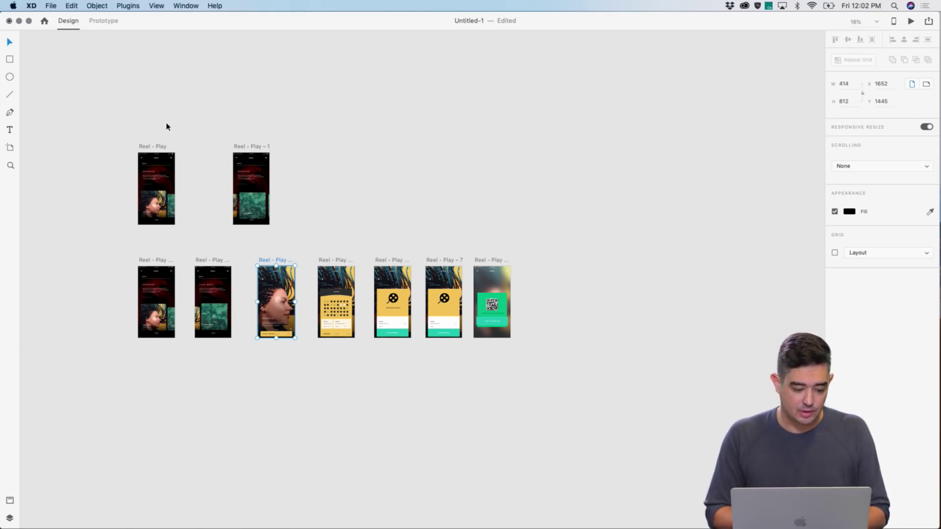
pyautogui.scroll(5, 167, 126)
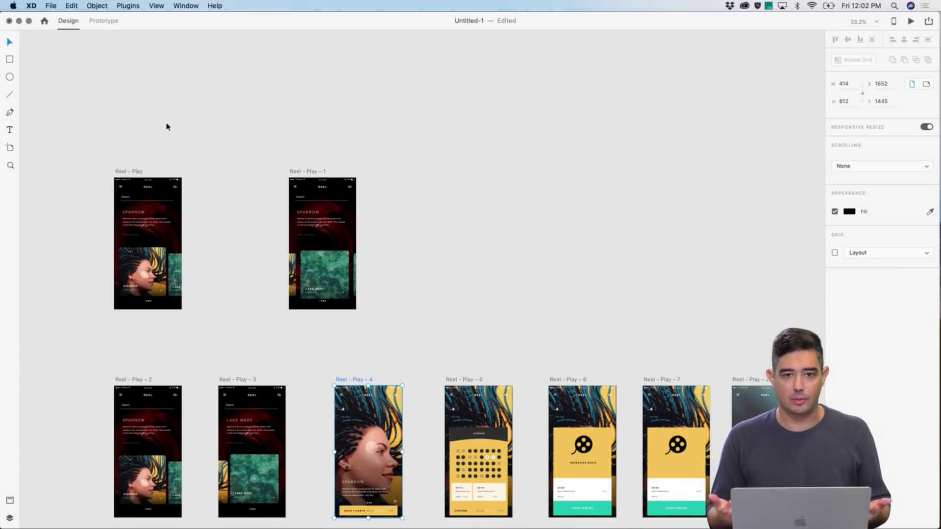
pyautogui.scroll(-5, 131, 167)
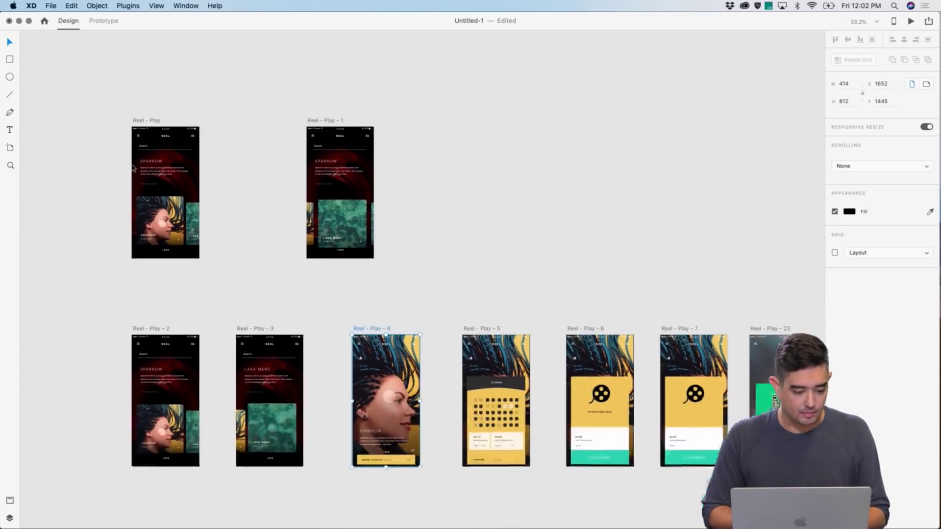
pyautogui.scroll(3, 122, 104)
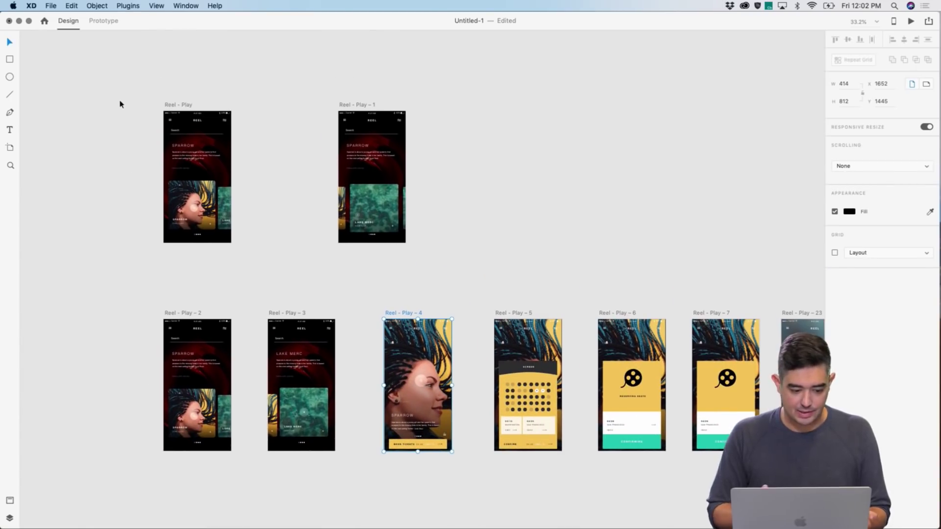
pyautogui.click(175, 105)
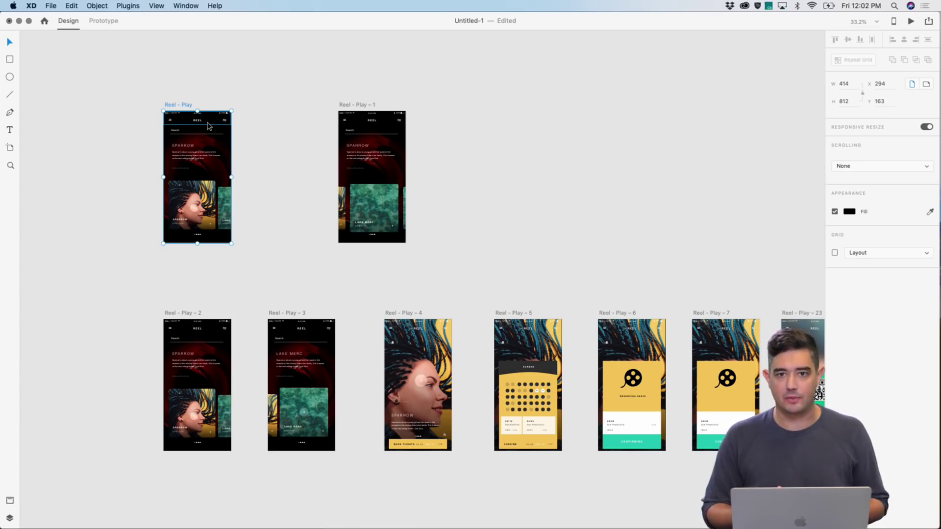
# In Prototype mode, examine the wiring from the Reel - Play movie carousel to the Reel - Play – 1 artboard
pyautogui.click(105, 21)
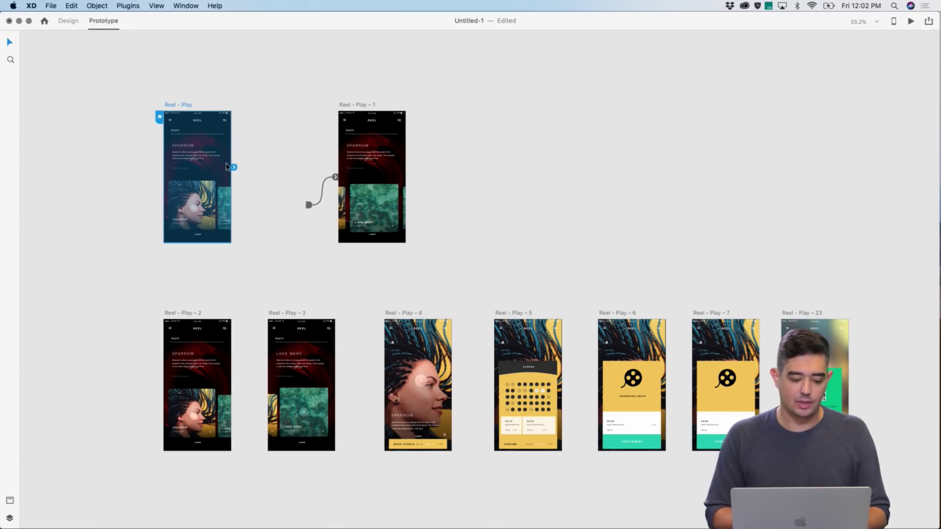
pyautogui.moveTo(234, 167); pyautogui.dragTo(275, 126)
pyautogui.click(182, 196)
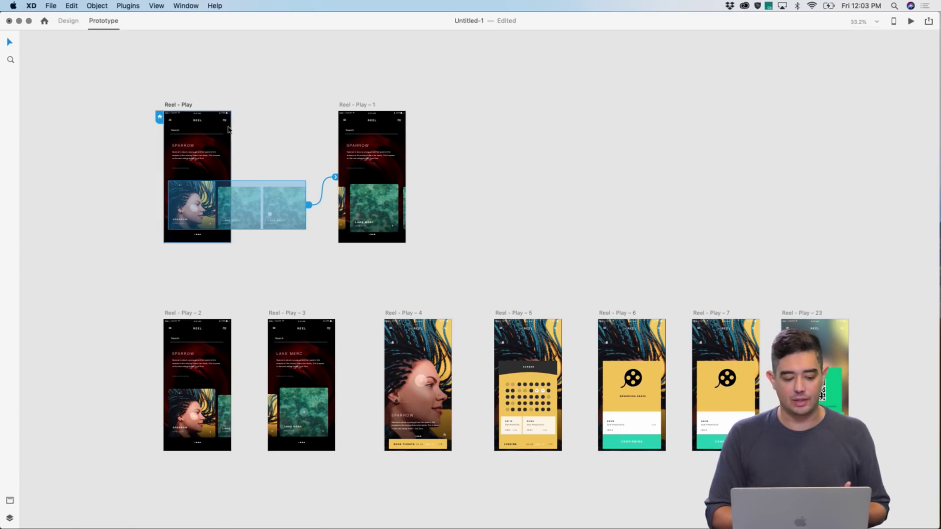
# Preview the prototype from the Reel - Play artboard, swipe the carousel to the Lake Merc card, and close the preview
pyautogui.click(179, 105)
pyautogui.click(909, 22)
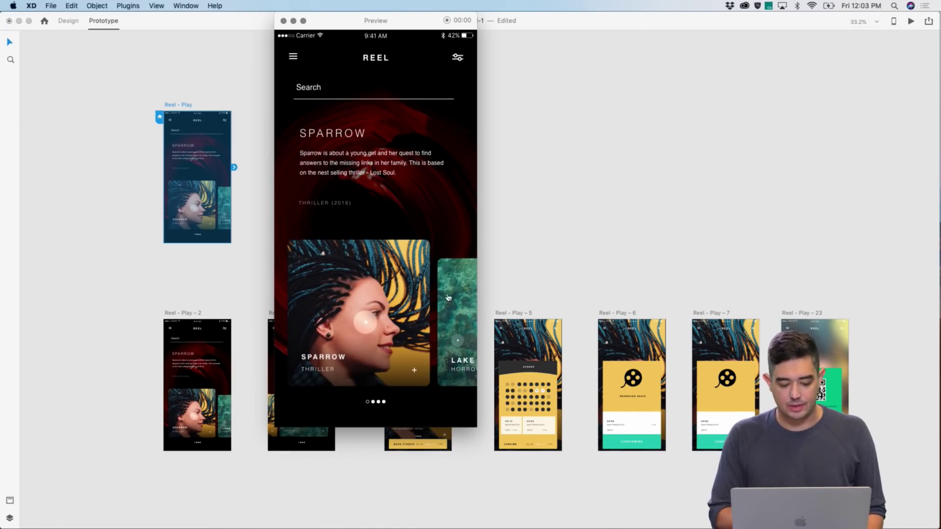
pyautogui.moveTo(410, 295); pyautogui.dragTo(269, 305)
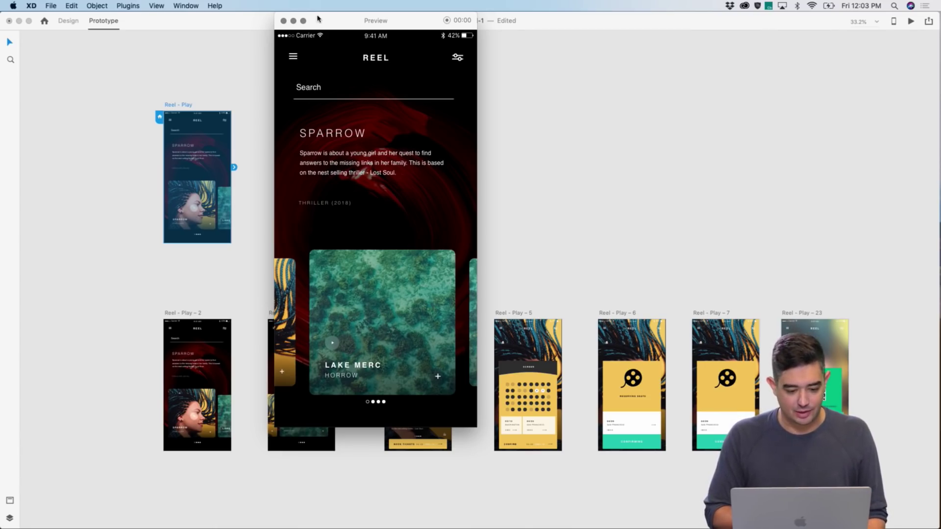
pyautogui.moveTo(324, 23); pyautogui.dragTo(311, 27)
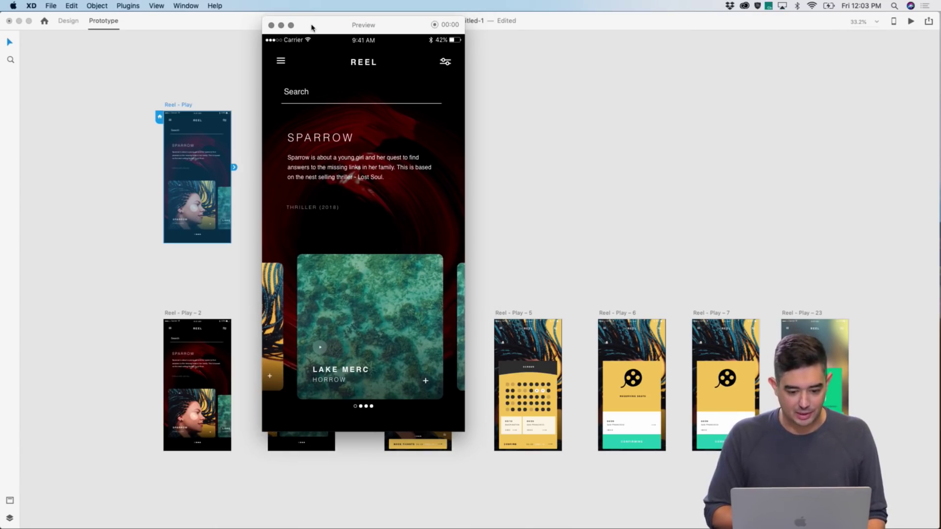
pyautogui.click(271, 25)
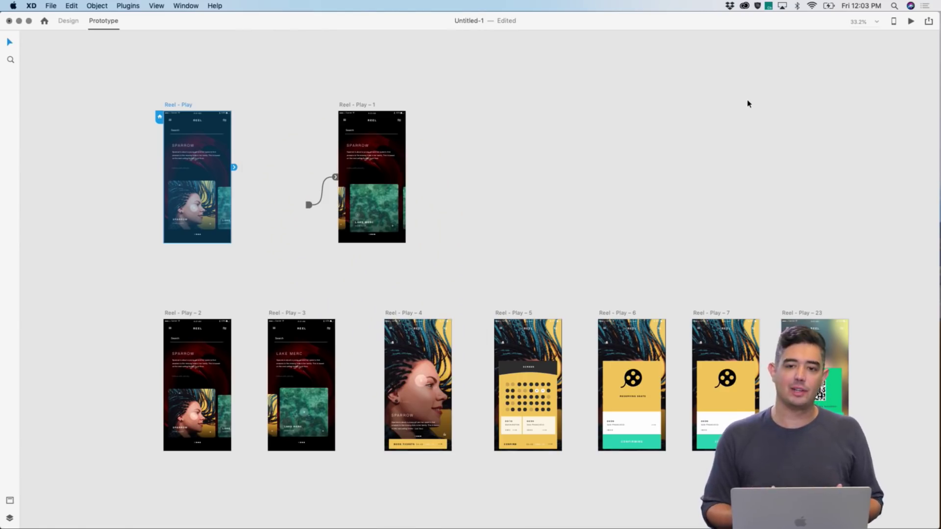
# Publish the prototype as a public link titled Untitled-1 with comments allowed and hotspot hints shown
pyautogui.click(928, 22)
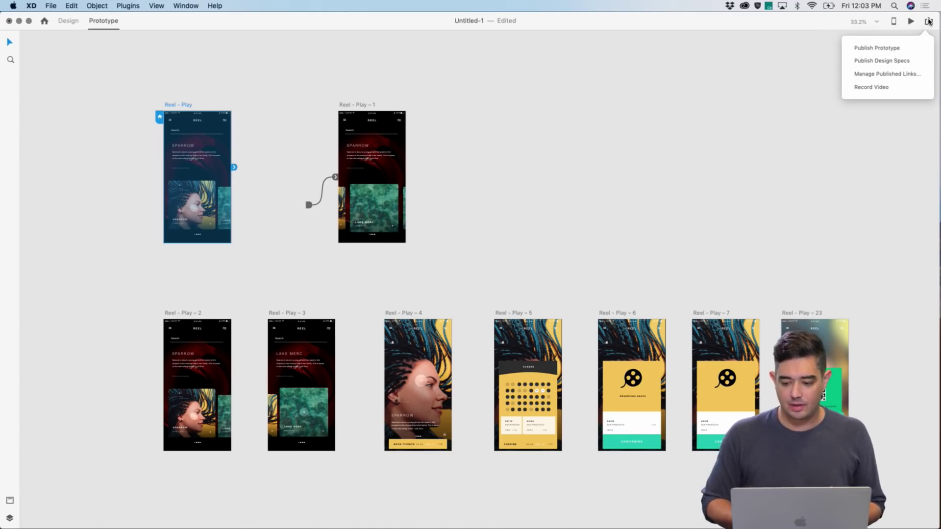
pyautogui.click(863, 48)
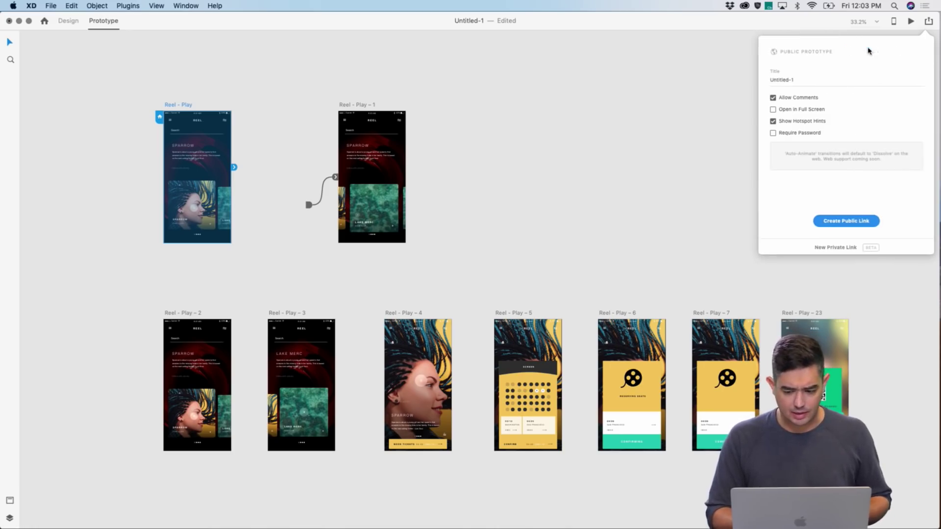
pyautogui.click(832, 221)
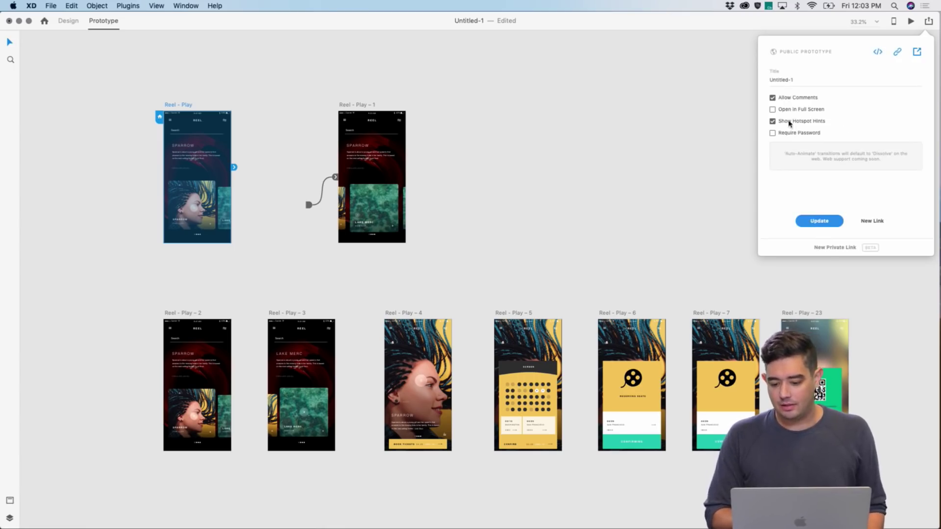
# Open the published prototype in Safari, widen the browser window, and hide its Favorites sidebar
pyautogui.click(917, 52)
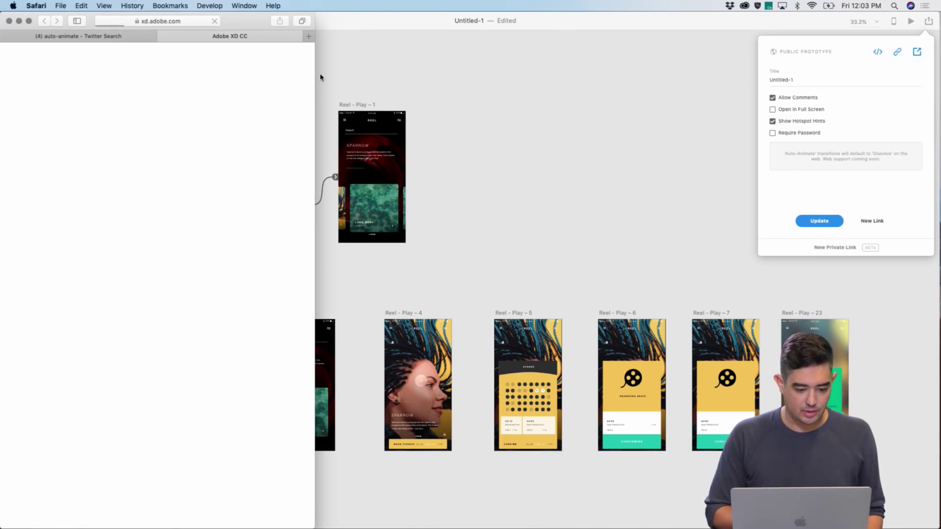
pyautogui.moveTo(326, 86); pyautogui.dragTo(794, 117)
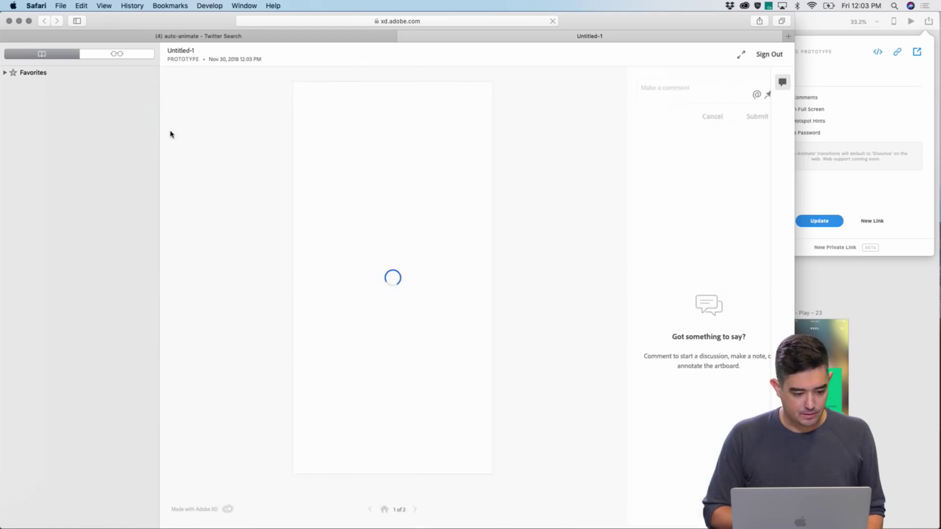
pyautogui.moveTo(158, 137); pyautogui.dragTo(2, 93)
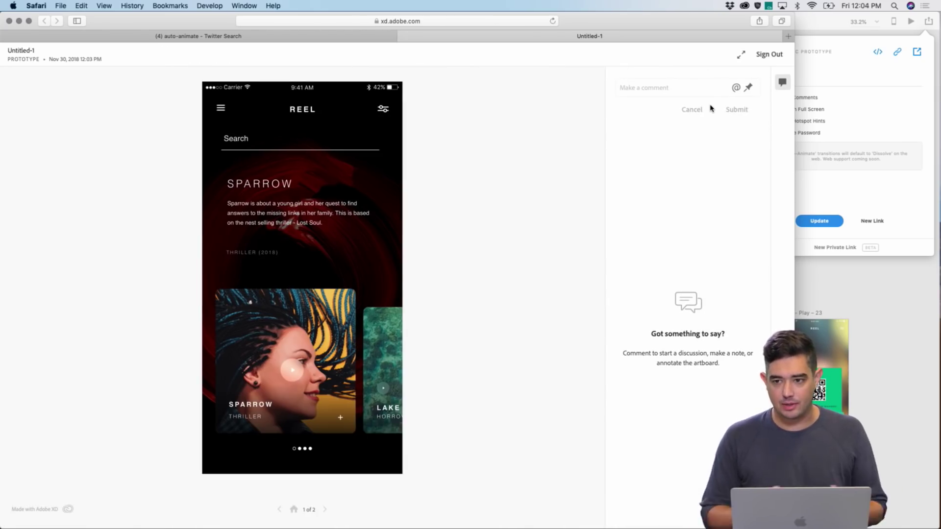
# Post a comment on the published prototype saying that a named colleague suggested making the covers smaller
pyautogui.click(678, 87)
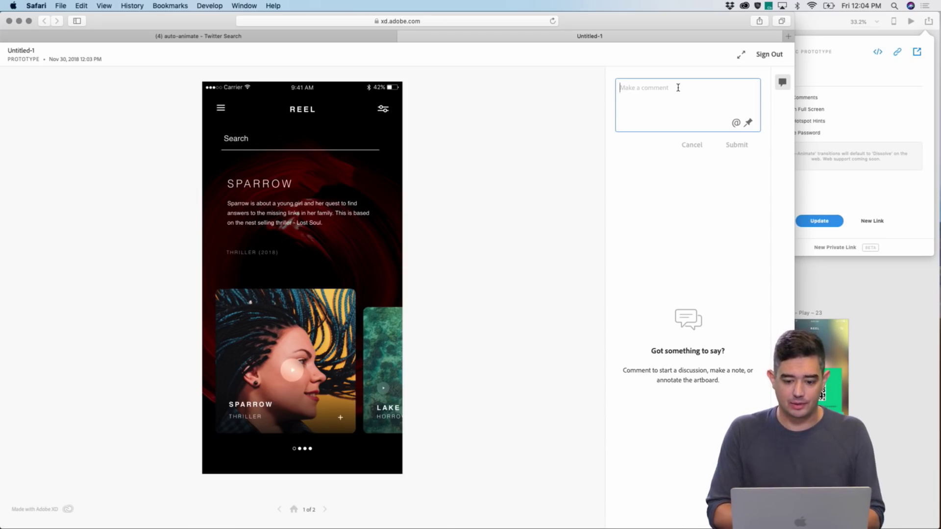
pyautogui.write('Ta')
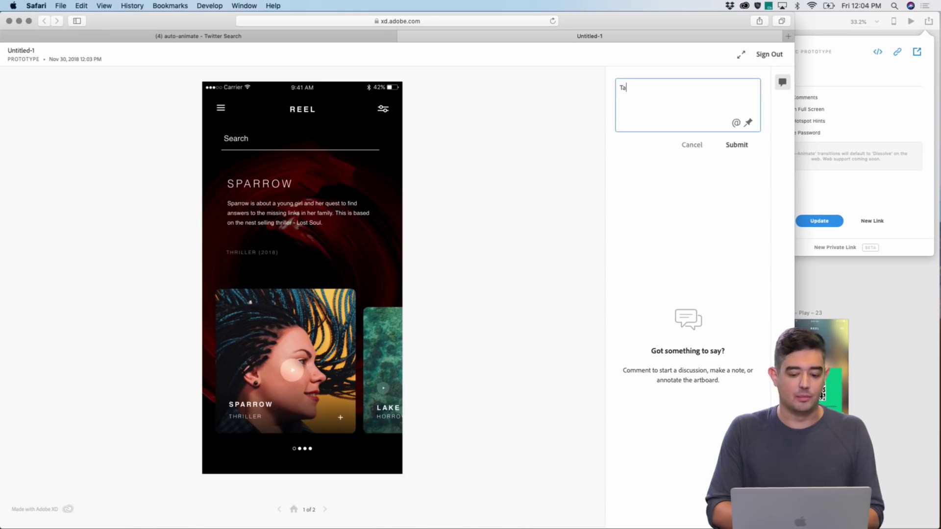
pyautogui.write('lin suggested ')
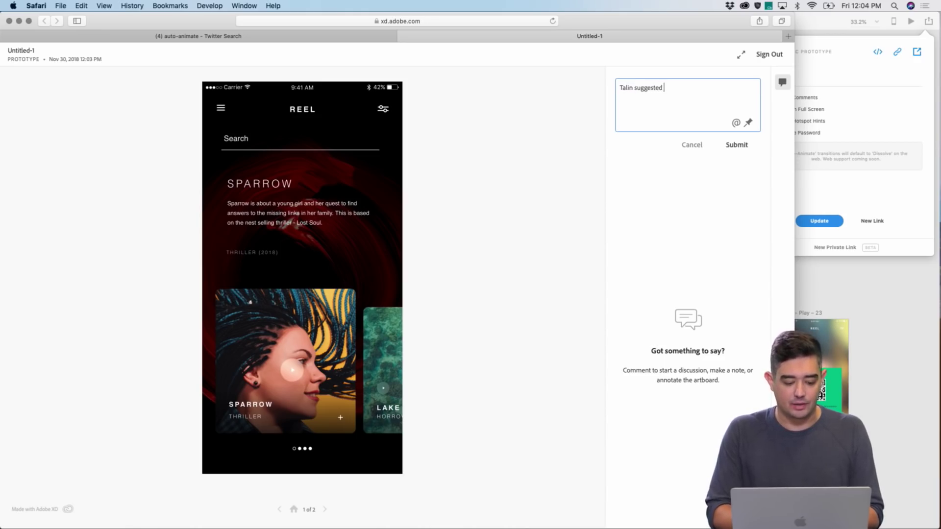
pyautogui.write('making the ')
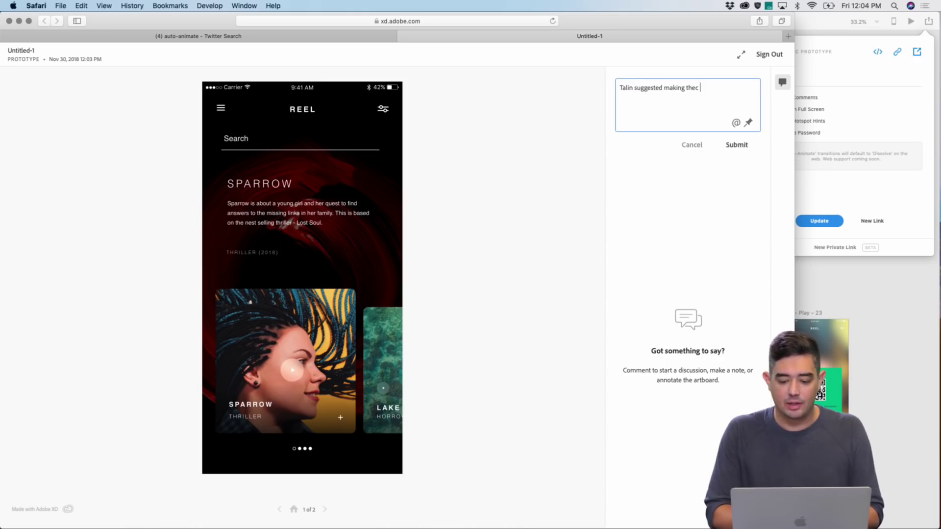
pyautogui.write('carousel scrol')
pyautogui.press('Escape')
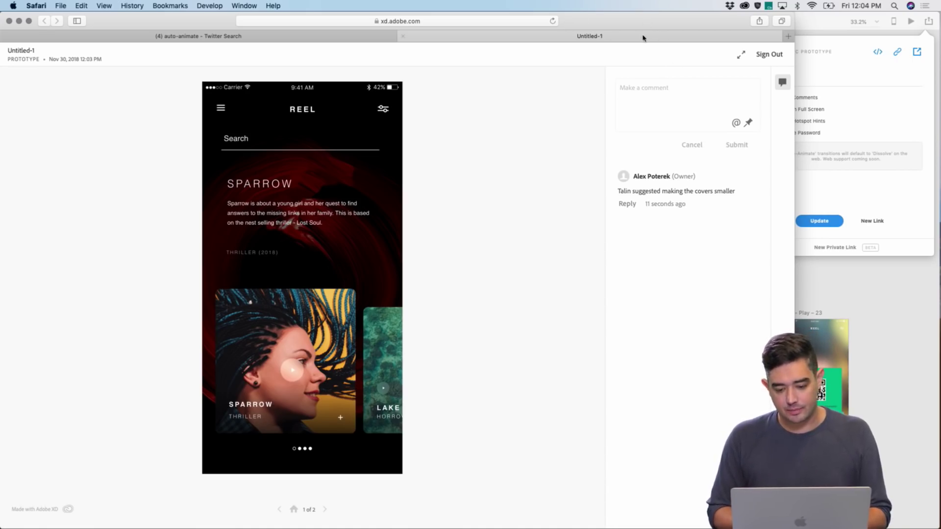
# Return to XD and publish the design specs as a public link titled Untitled-1, exported for Web
pyautogui.click(811, 156)
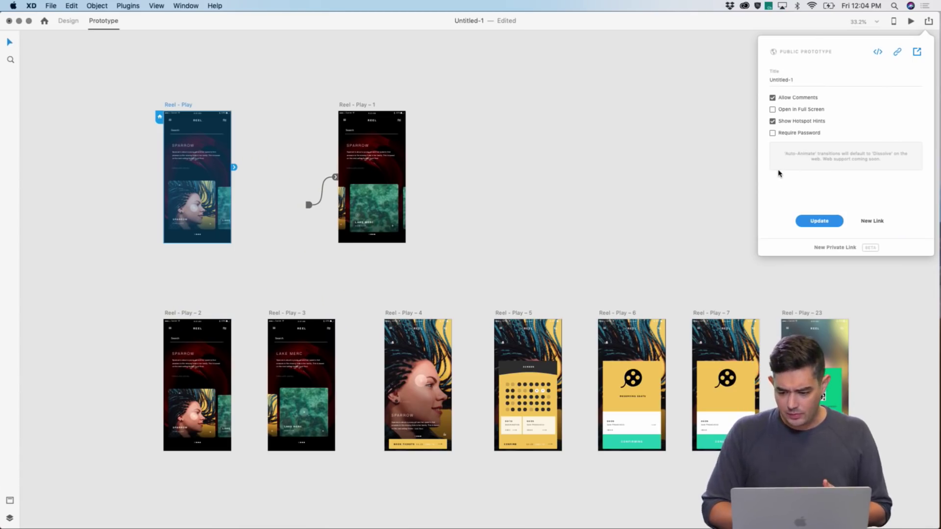
pyautogui.click(927, 24)
pyautogui.click(927, 25)
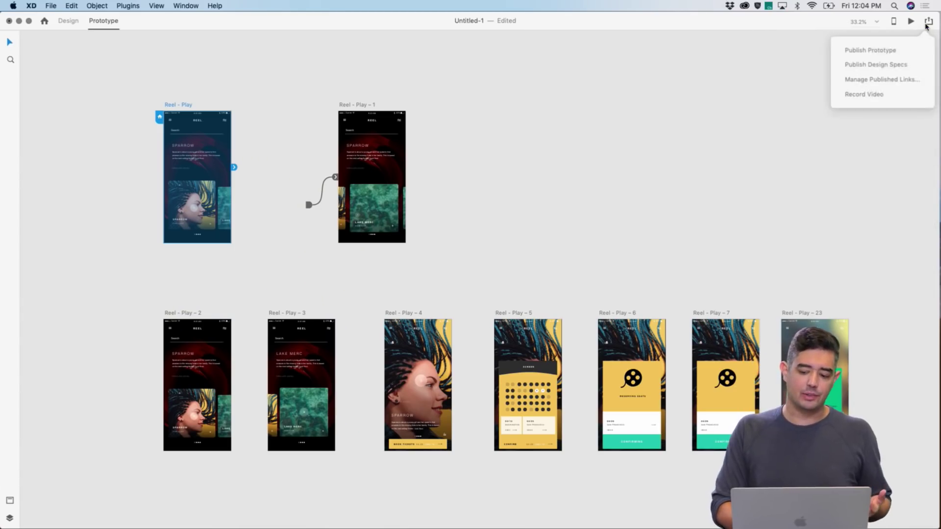
pyautogui.click(890, 60)
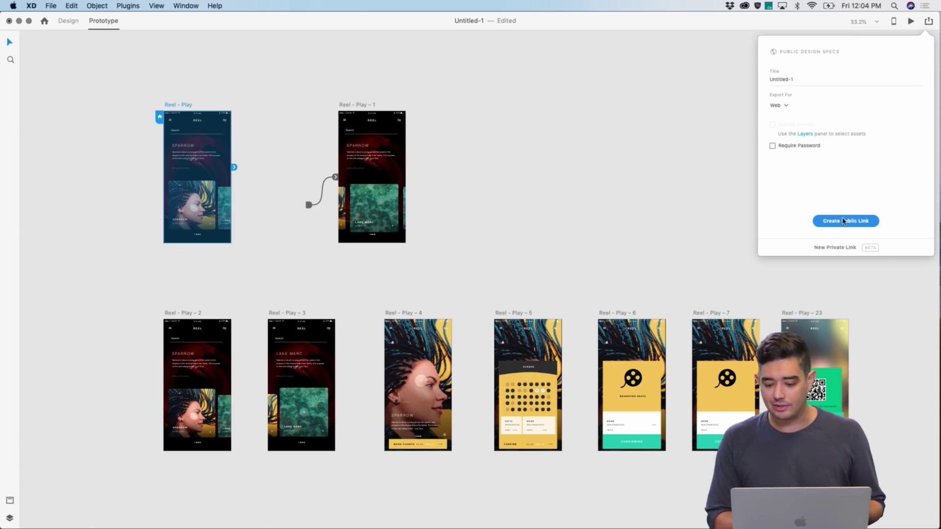
pyautogui.click(866, 221)
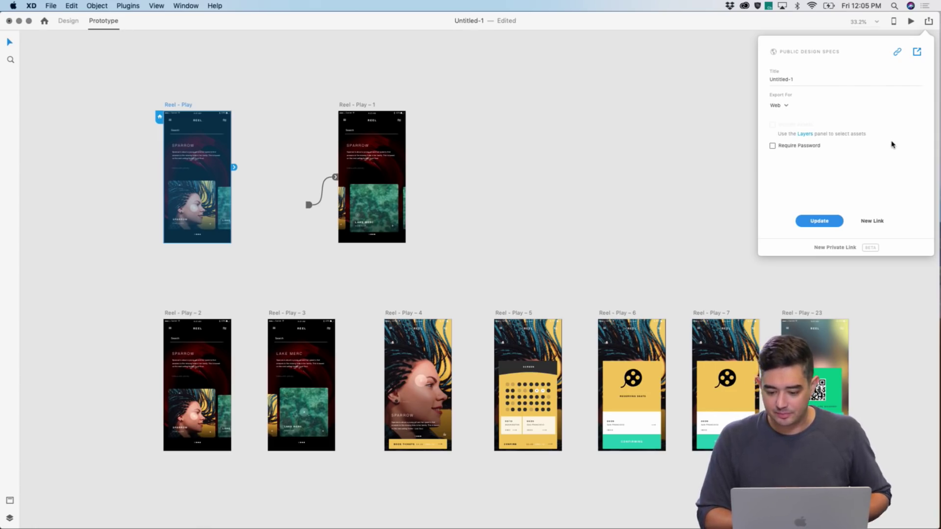
# Open the published design specs in Safari, hide the sidebar, and shift the browser window slightly
pyautogui.click(917, 52)
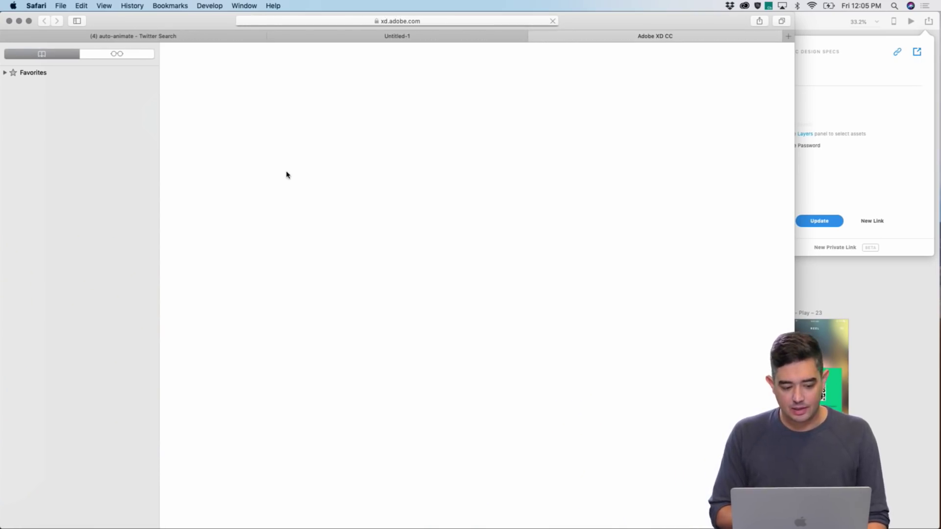
pyautogui.moveTo(159, 158); pyautogui.dragTo(1, 126)
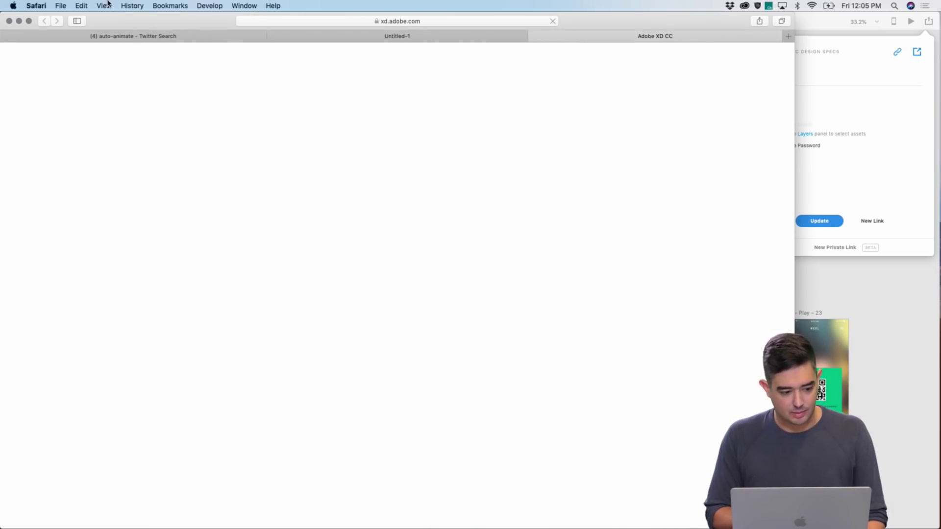
pyautogui.moveTo(140, 25); pyautogui.dragTo(150, 24)
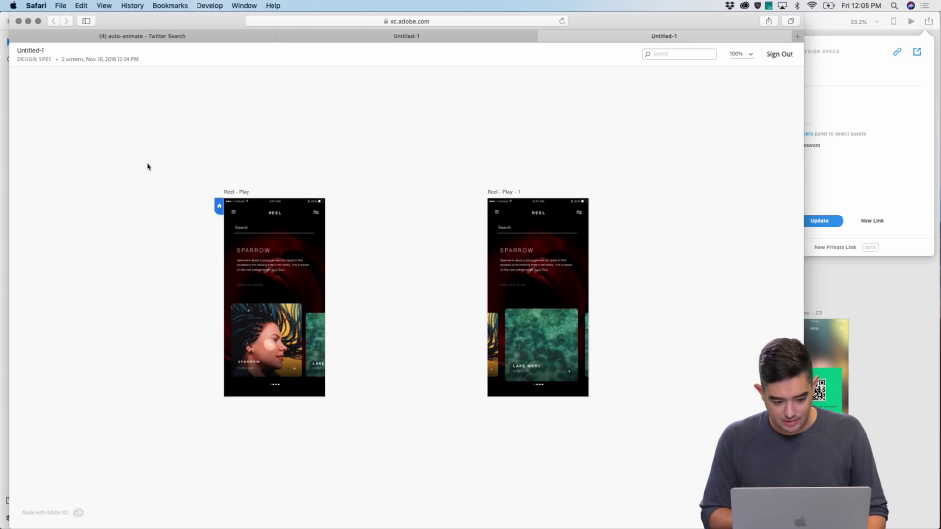
# Open the Reel - Play screen in the design specs and highlight where its black color is used
pyautogui.click(248, 234)
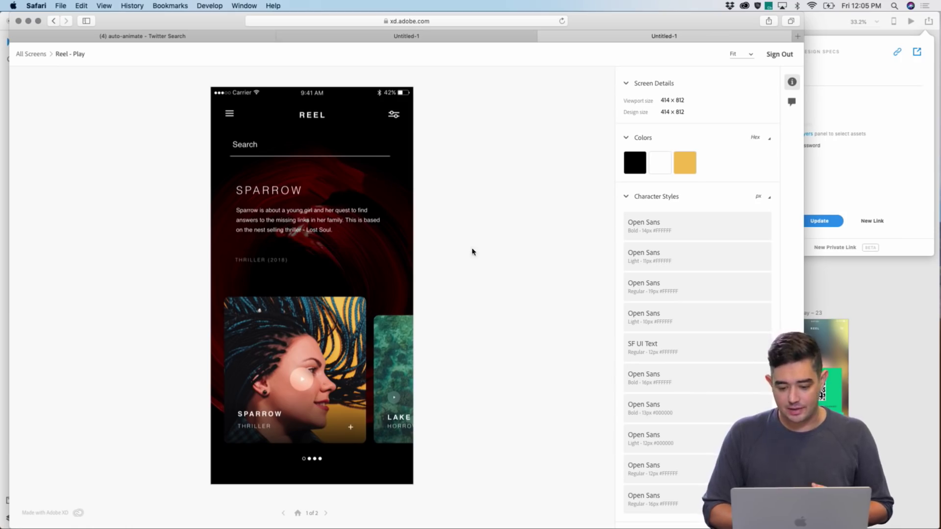
pyautogui.moveTo(633, 172)
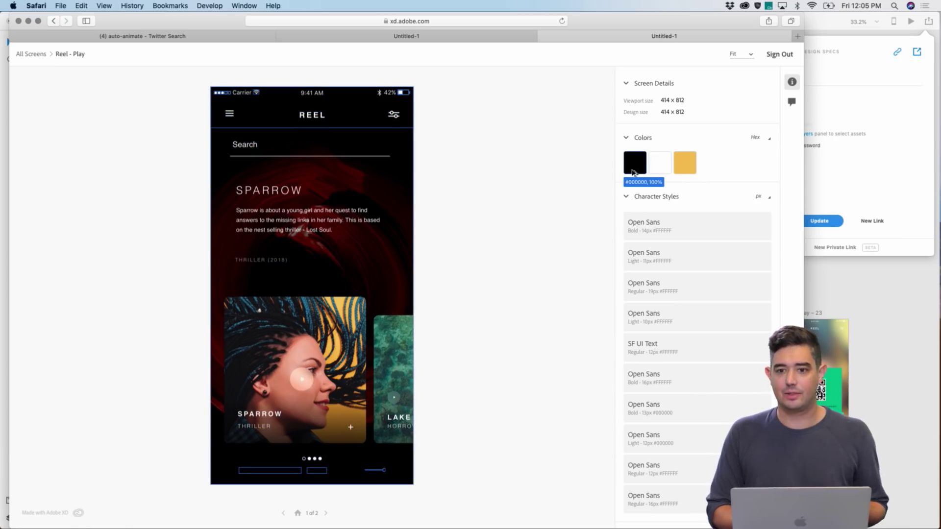
# Review the character styles and interactions listed in the design specs for the Reel - Play screen
pyautogui.moveTo(683, 237)
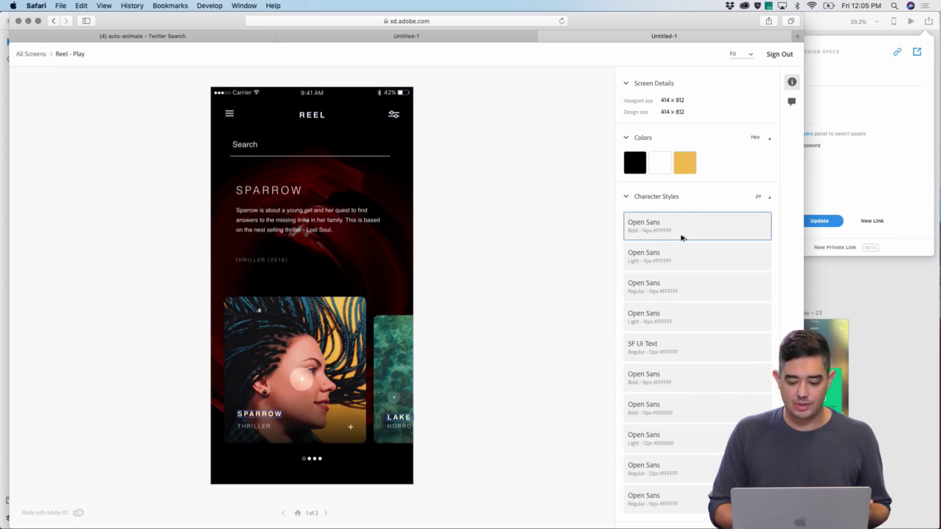
pyautogui.scroll(-3, 681, 238)
pyautogui.scroll(3, 682, 237)
pyautogui.scroll(-3, 681, 238)
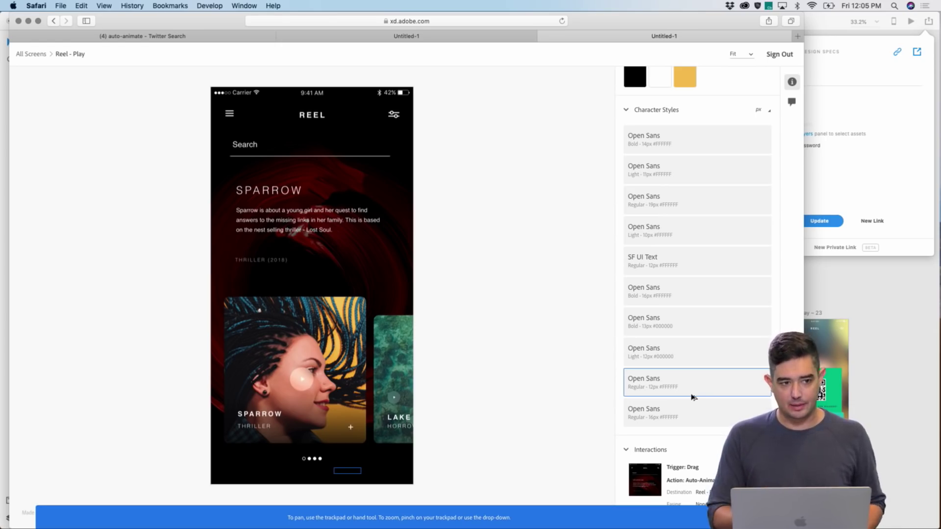
pyautogui.scroll(3, 700, 411)
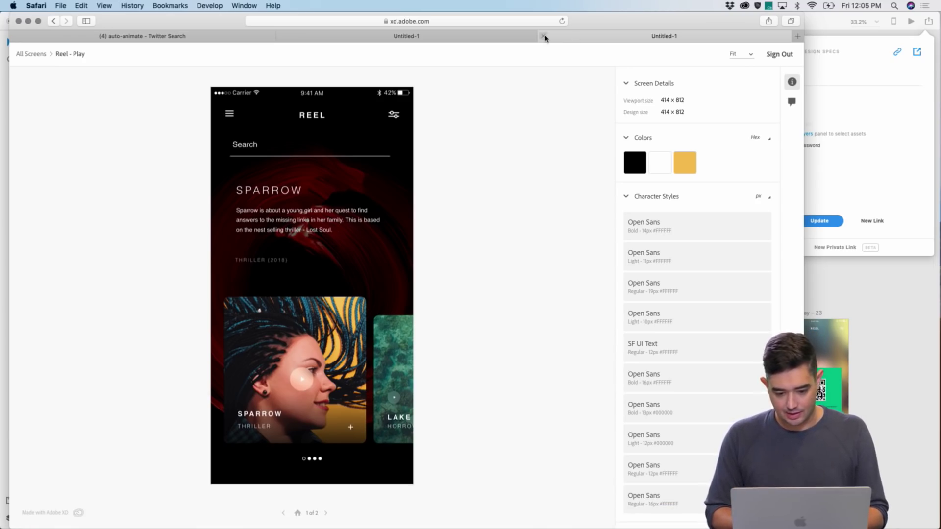
# Close both Untitled-1 pages, hide the bookmarks sidebar and narrow the browser window around the auto-animate Twitter search
pyautogui.click(544, 37)
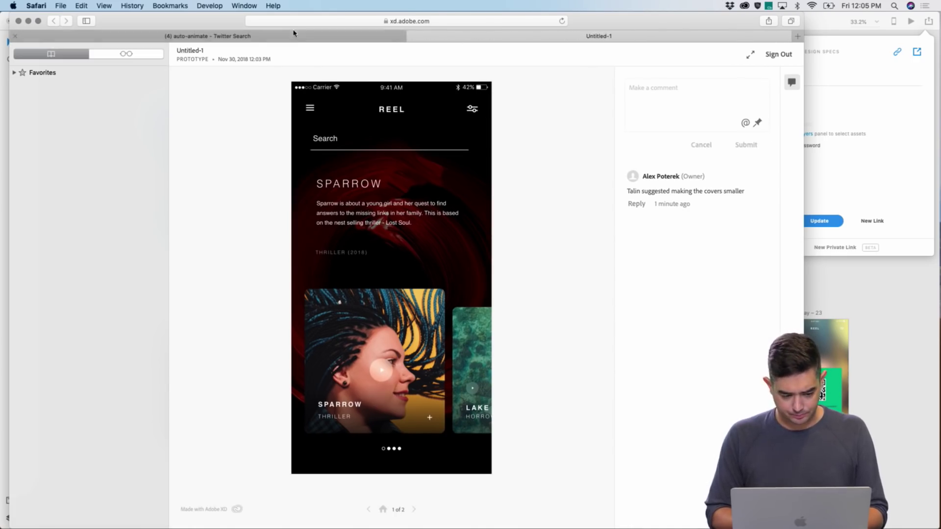
pyautogui.click(411, 39)
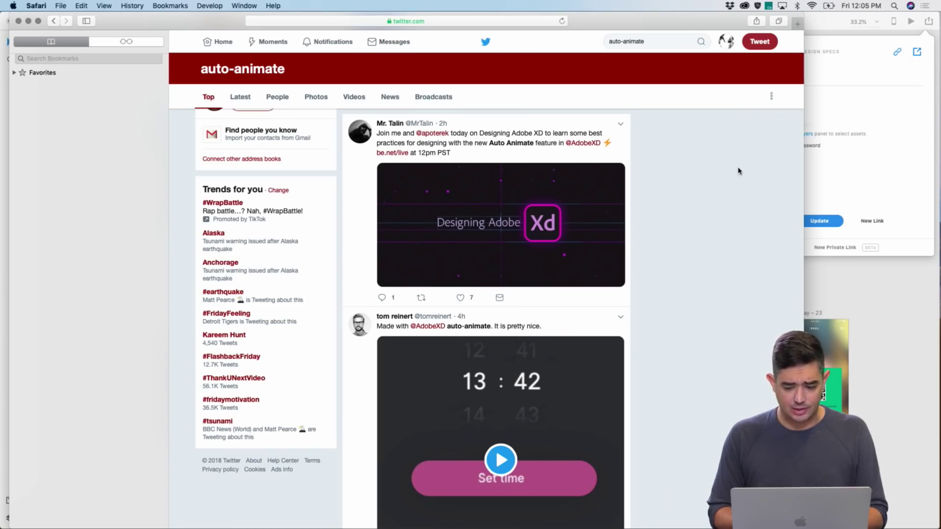
pyautogui.moveTo(805, 176); pyautogui.dragTo(497, 145)
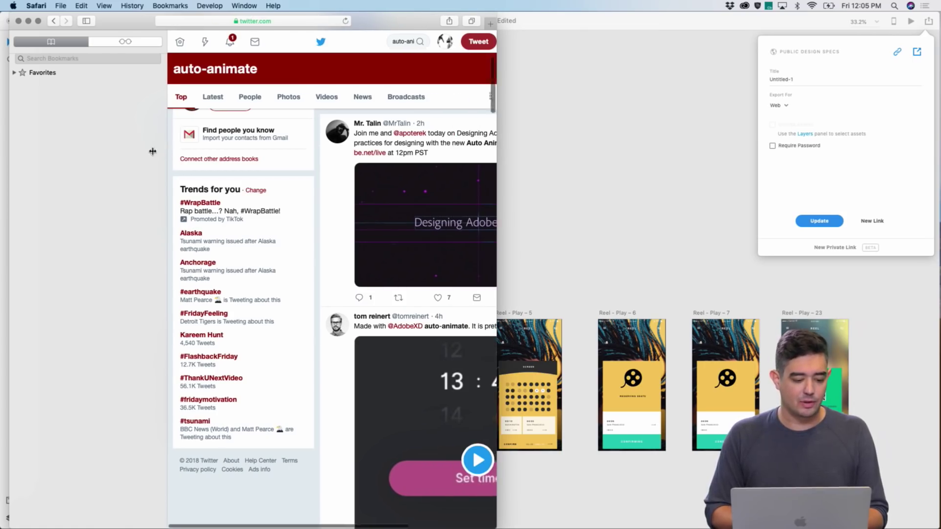
pyautogui.moveTo(166, 148); pyautogui.dragTo(2, 143)
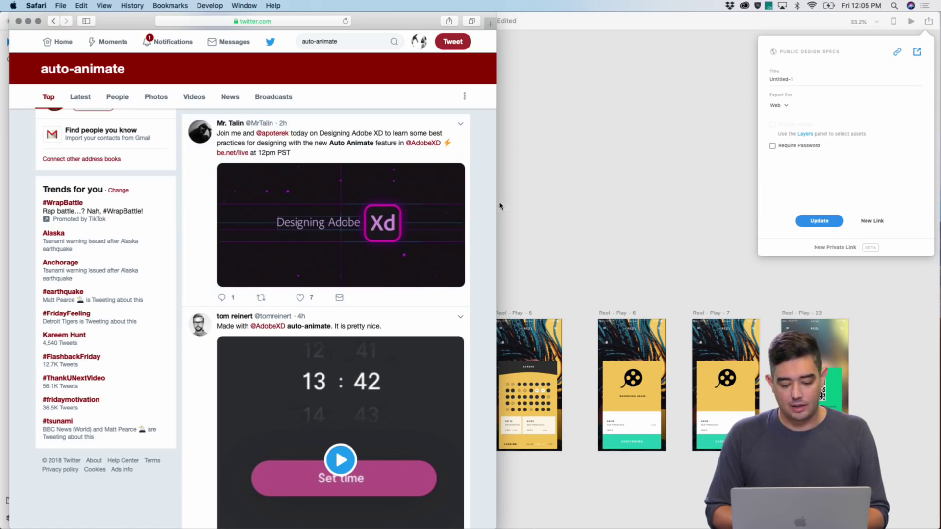
pyautogui.moveTo(496, 206); pyautogui.dragTo(461, 197)
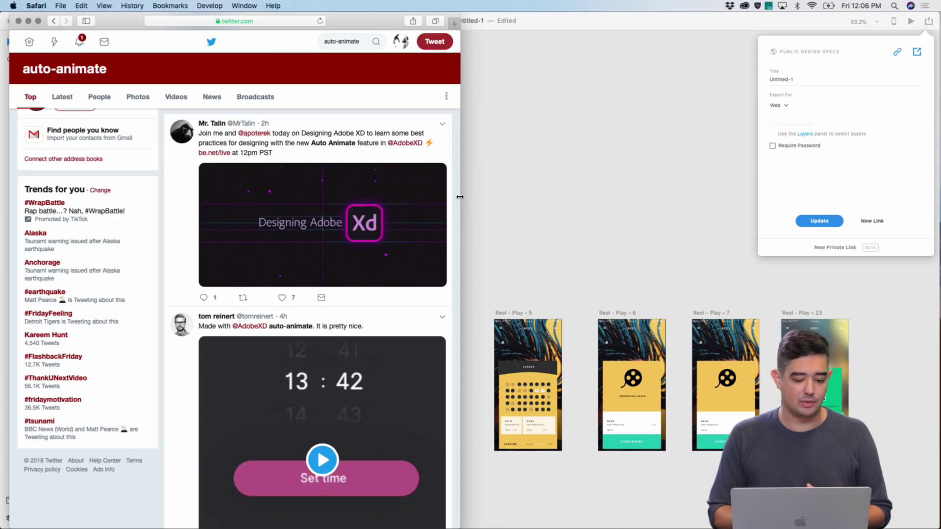
pyautogui.moveTo(459, 208); pyautogui.dragTo(335, 209)
# Browse the top auto-animate tweets and locate the post showing a time picker made with Adobe XD
pyautogui.hscroll(5, 249, 219)
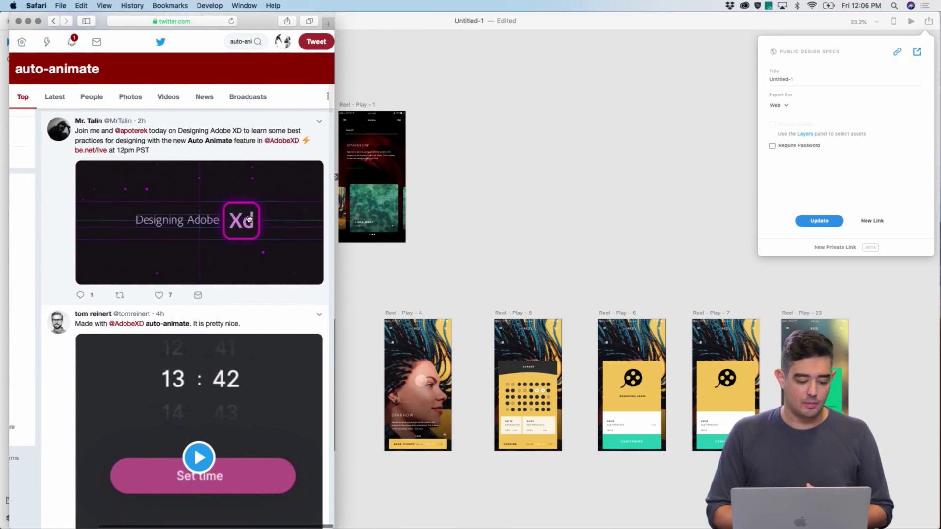
pyautogui.scroll(-1, 248, 219)
pyautogui.scroll(6, 249, 219)
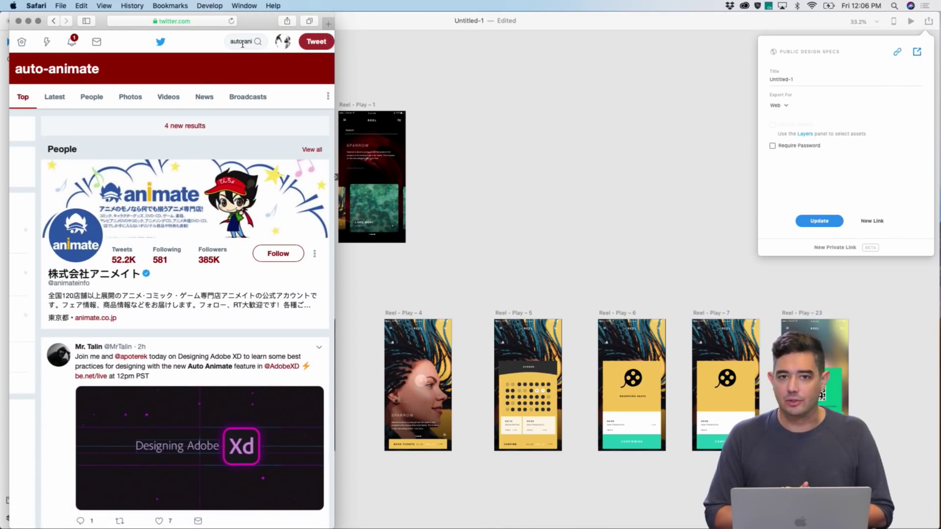
pyautogui.scroll(-10, 133, 227)
pyautogui.scroll(1, 133, 226)
pyautogui.moveTo(140, 227)
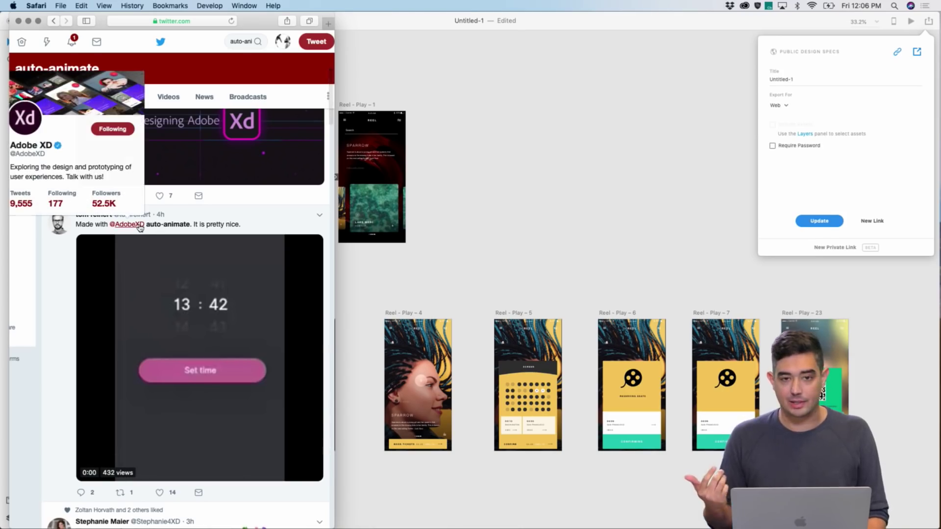
# Replay the Set time auto-animate video from its beginning and look over the tweets below it
pyautogui.scroll(-2, 161, 382)
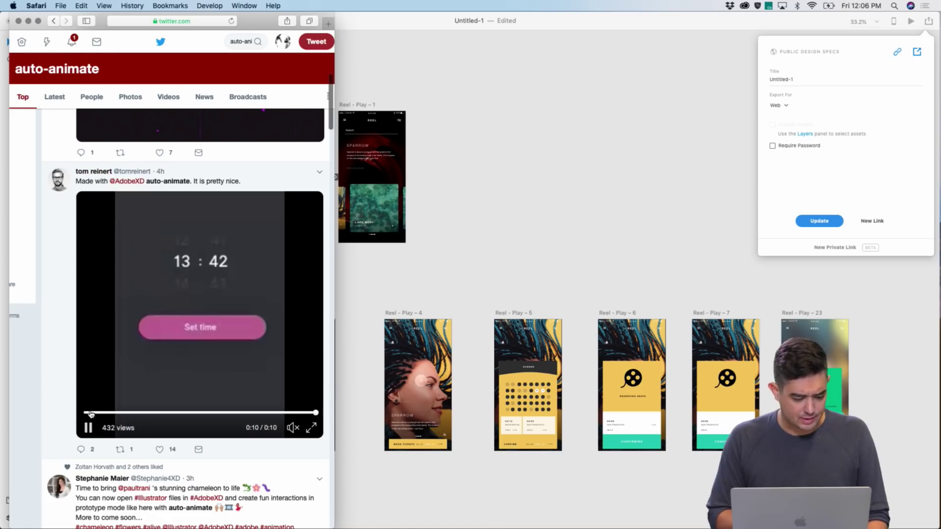
pyautogui.click(86, 413)
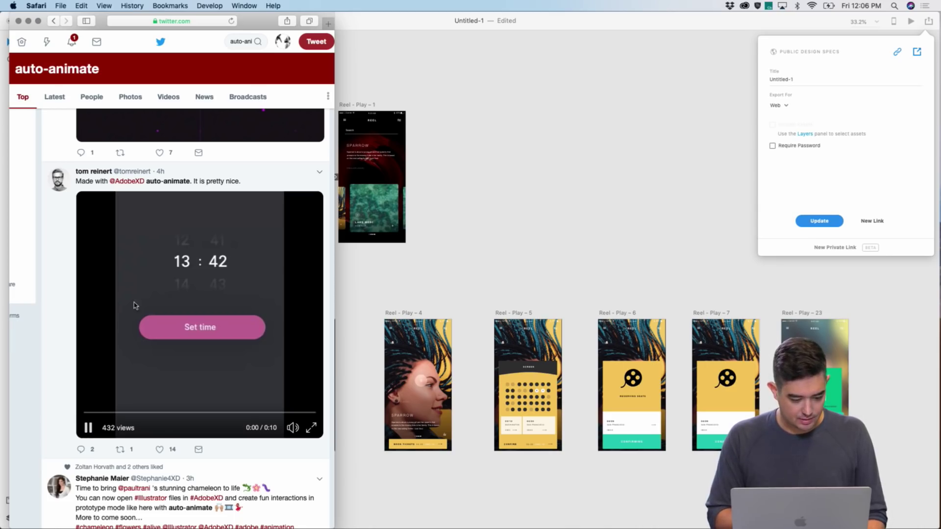
pyautogui.scroll(1, 61, 292)
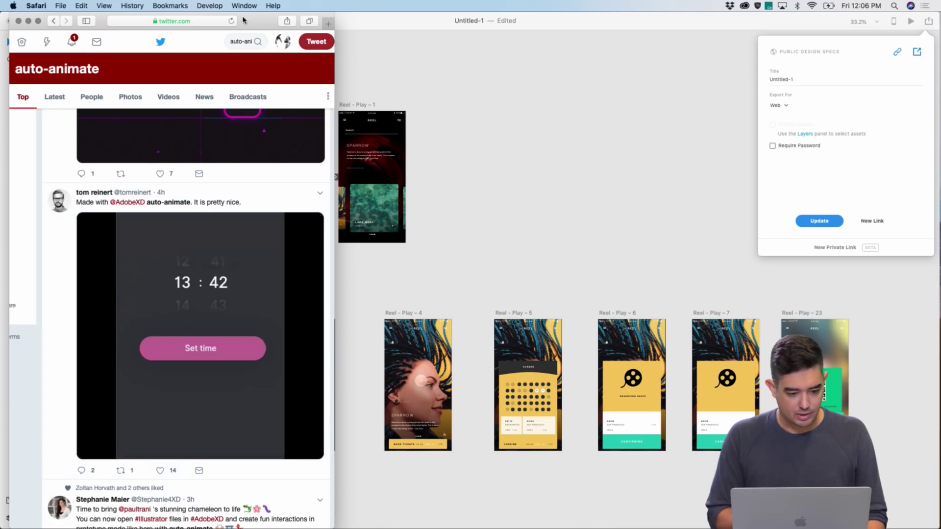
pyautogui.scroll(-1, 188, 326)
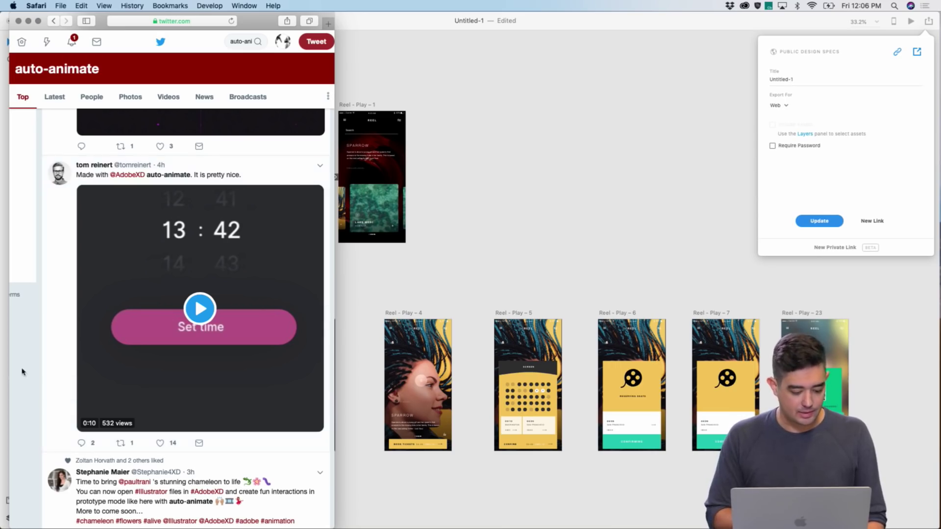
pyautogui.scroll(-5, 118, 386)
pyautogui.scroll(4, 117, 387)
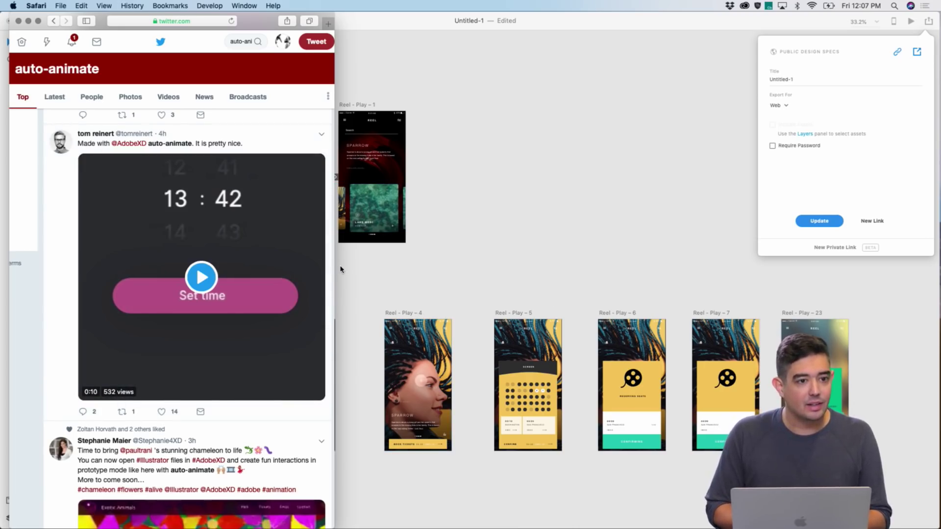
# Open behance.net in a new tab and widen the browser window to show its project grid
pyautogui.moveTo(328, 273); pyautogui.dragTo(457, 273)
pyautogui.press('super+t')
pyautogui.write('behance.net')
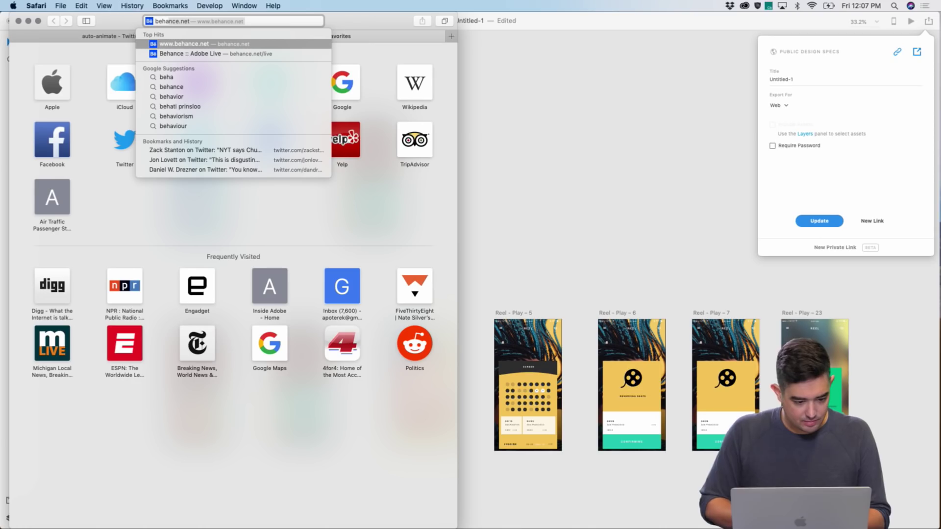
pyautogui.press('Return')
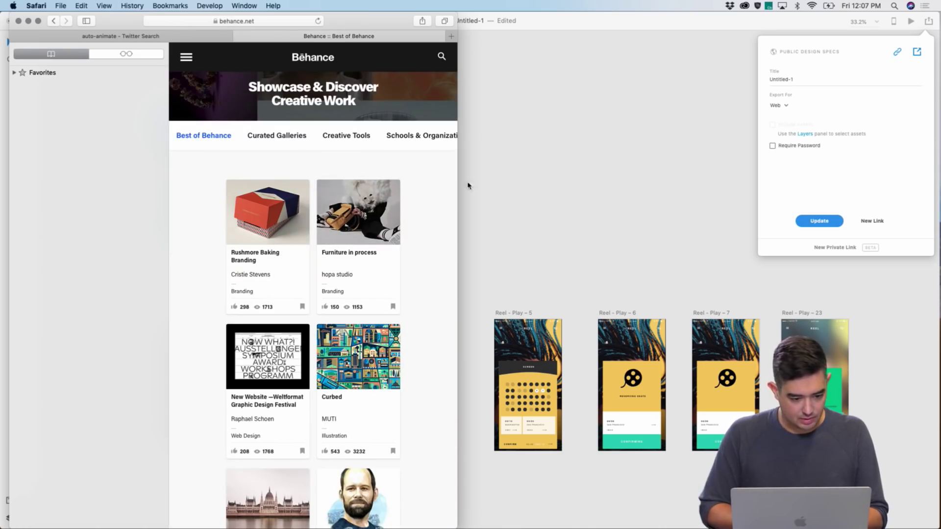
pyautogui.moveTo(459, 201); pyautogui.dragTo(656, 211)
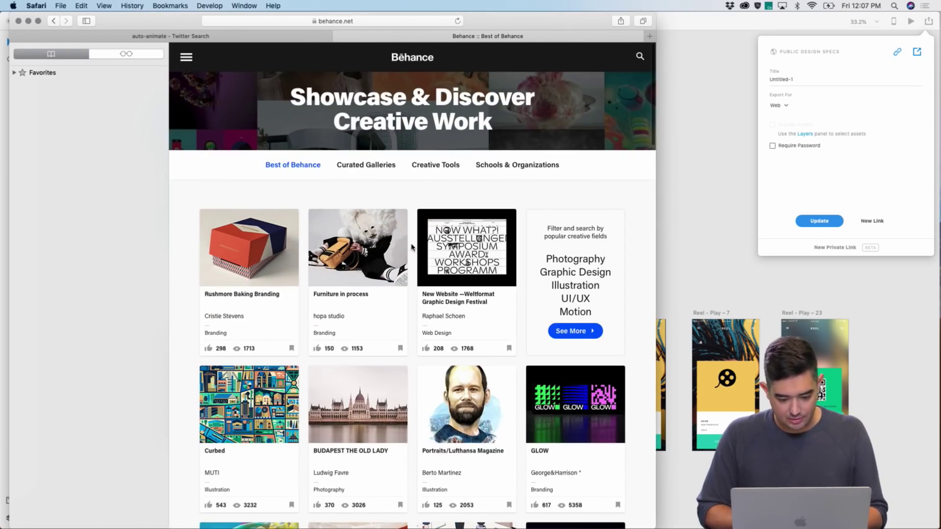
pyautogui.scroll(-2, 412, 247)
pyautogui.scroll(2, 414, 196)
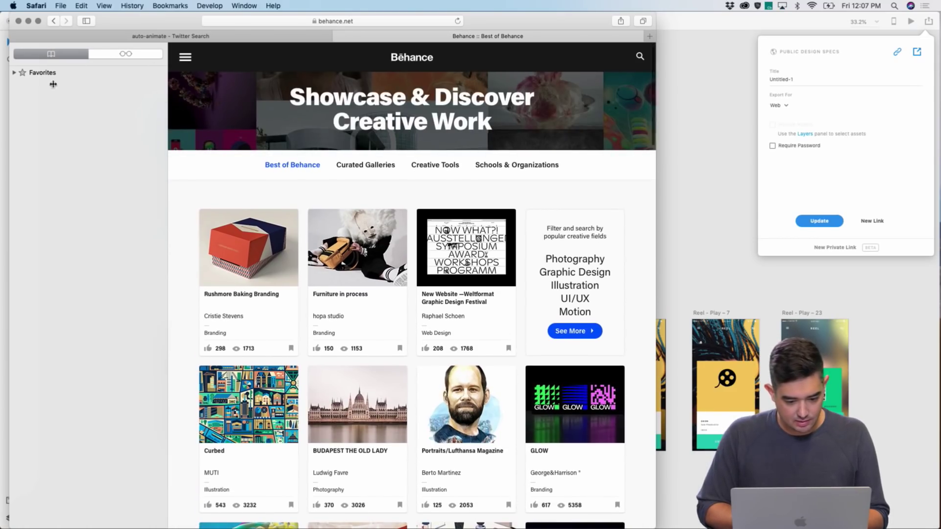
# Hide the bookmarks sidebar and load behance.net/live in the current tab
pyautogui.press('super+shift+l')
pyautogui.click(371, 21)
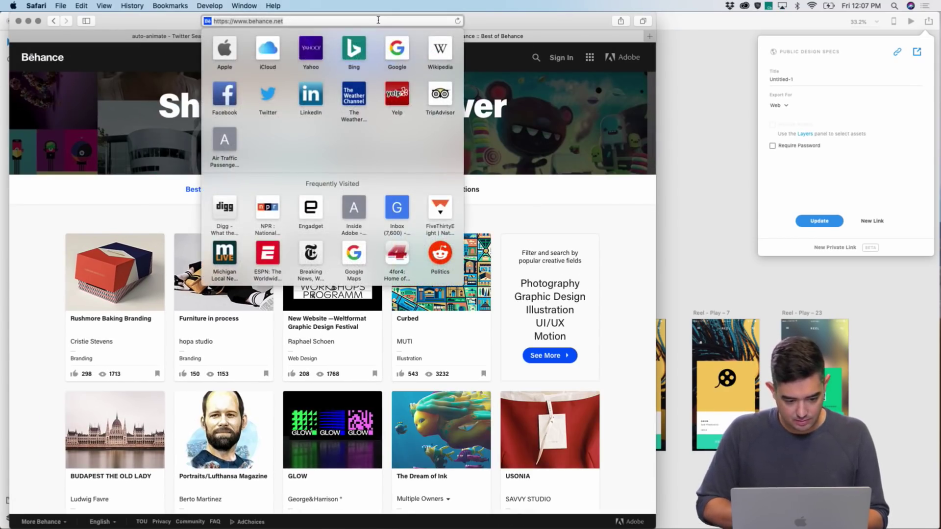
pyautogui.write('behance.net/live')
pyautogui.press('Return')
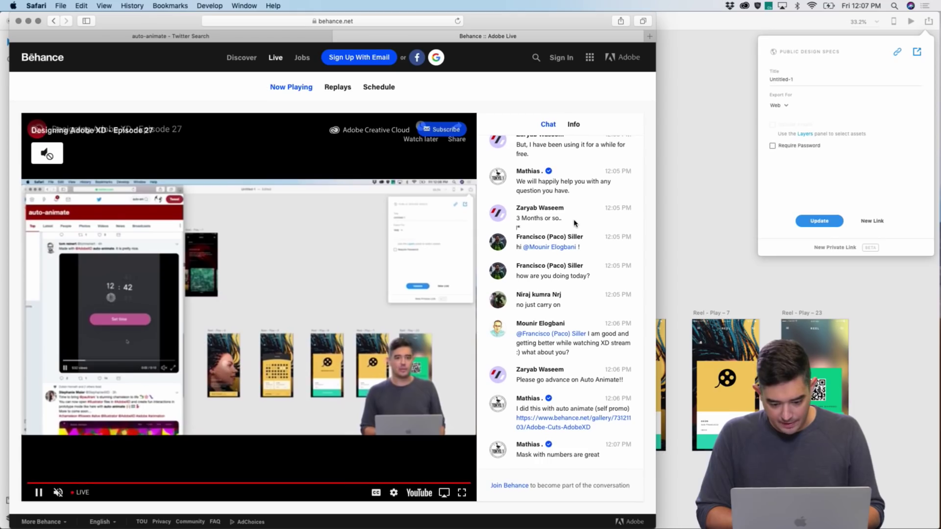
# Open the Adobe Cuts project linked in the live chat and play its demo video
pyautogui.click(564, 426)
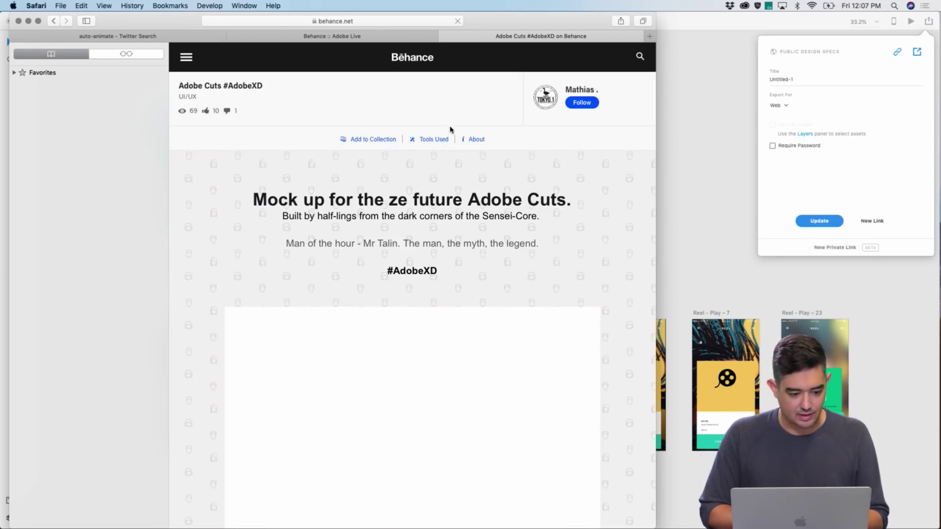
pyautogui.scroll(-2, 491, 241)
pyautogui.scroll(-3, 492, 240)
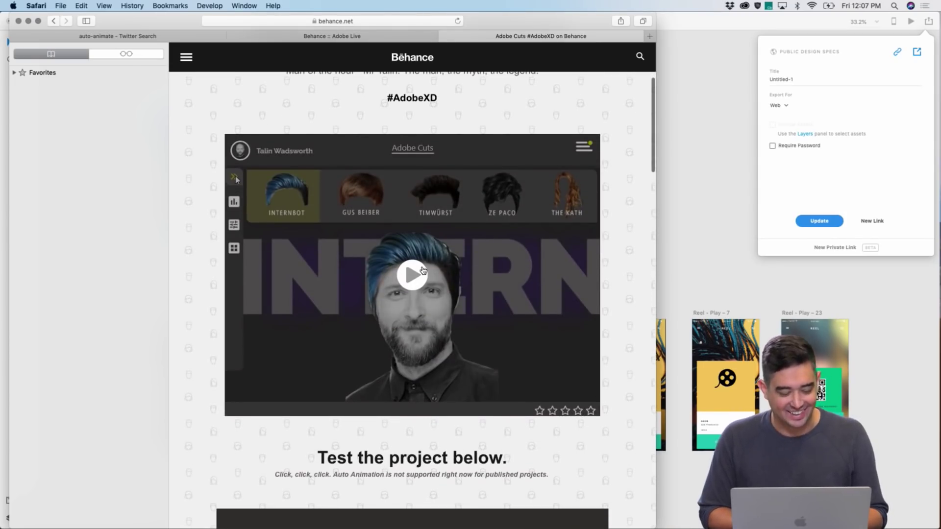
pyautogui.click(414, 280)
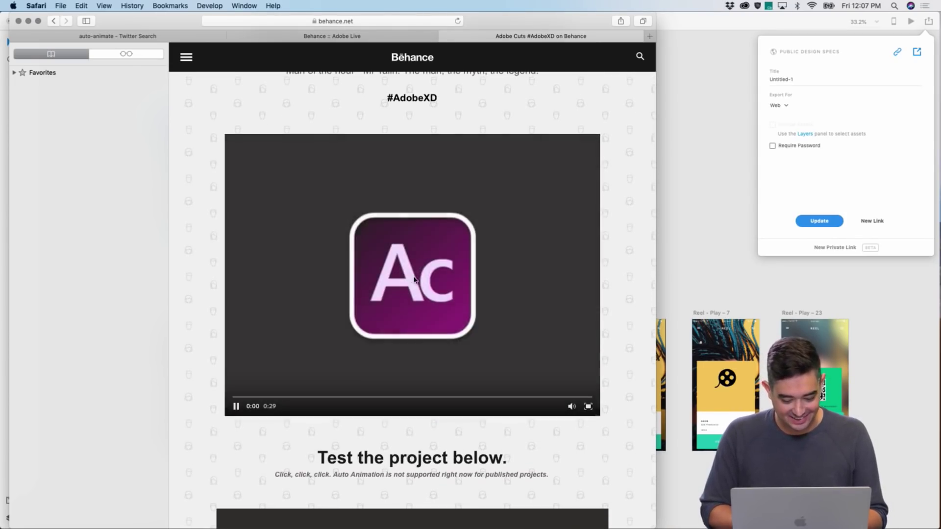
# Watch the Adobe Cuts demo video and examine the embedded prototype and main screens on the project page
pyautogui.scroll(-2, 550, 175)
pyautogui.scroll(3, 552, 175)
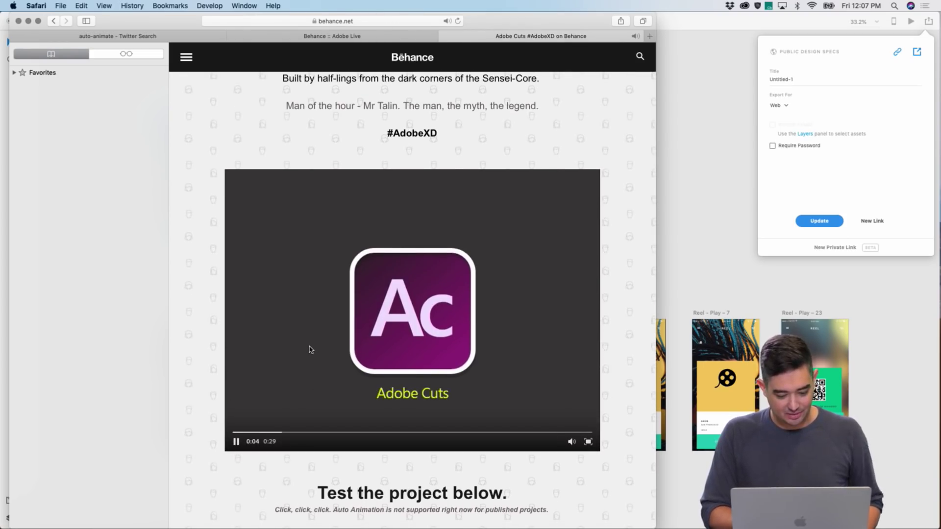
pyautogui.scroll(-1, 181, 330)
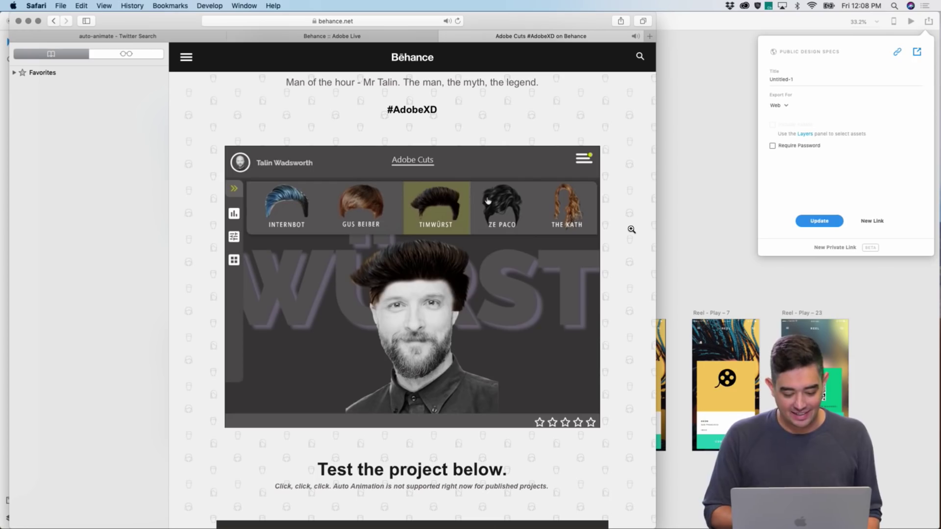
pyautogui.scroll(-1, 514, 237)
pyautogui.scroll(3, 514, 236)
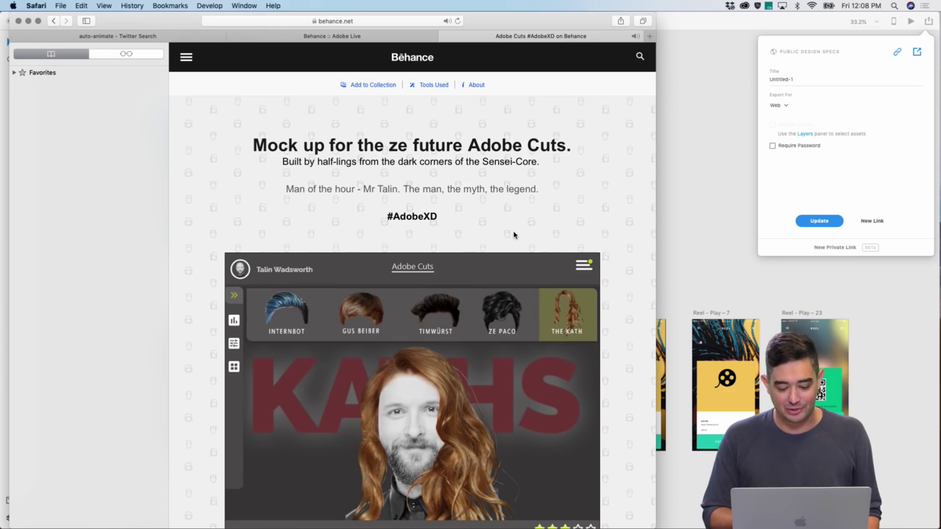
pyautogui.scroll(-10, 571, 254)
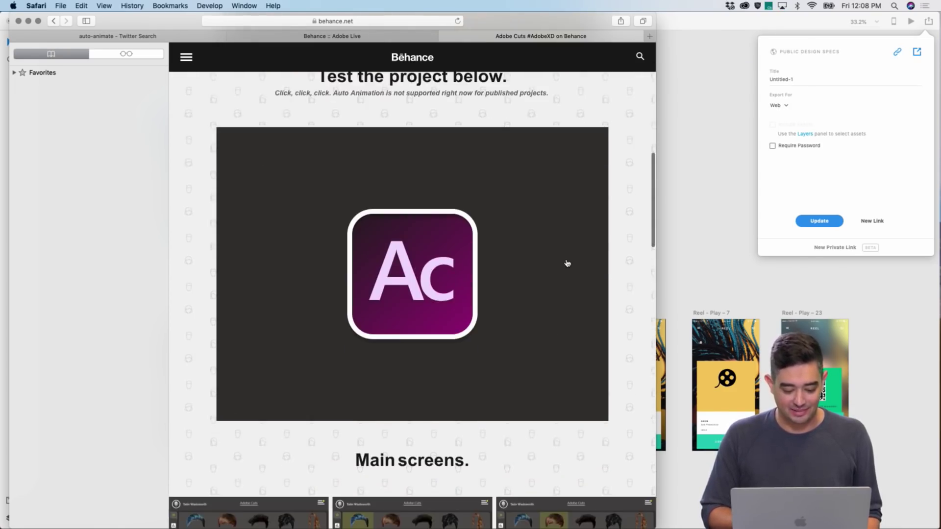
pyautogui.scroll(-5, 567, 264)
pyautogui.scroll(10, 566, 259)
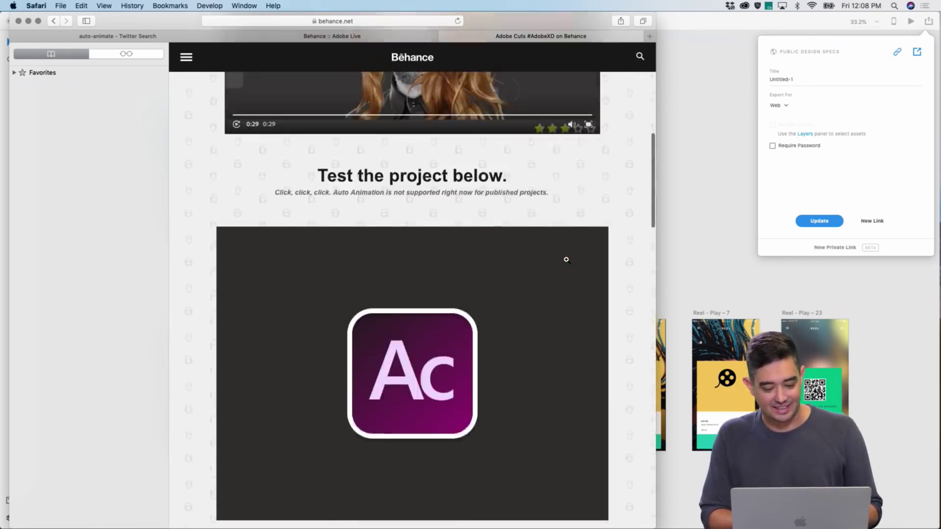
# Switch to Adobe XD and close the public design specs sharing options
pyautogui.press('super+Tab')
pyautogui.press('super+Tab')
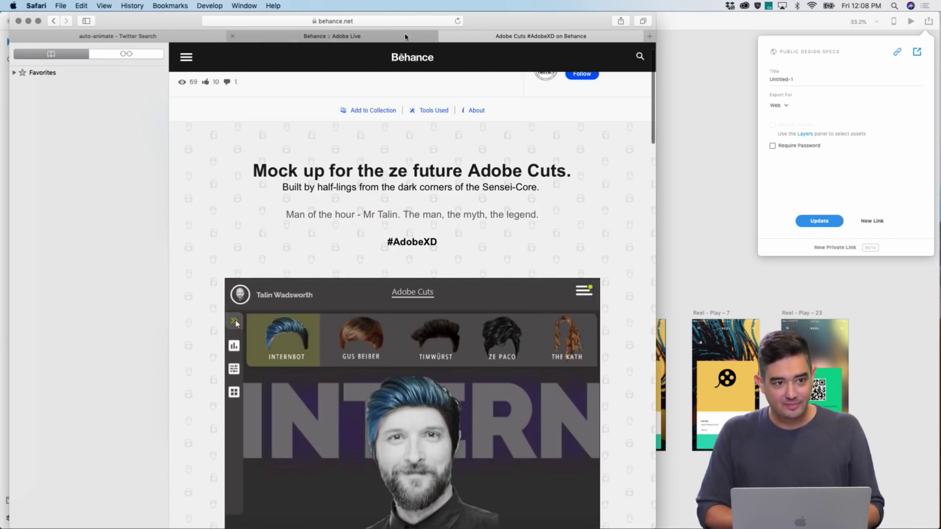
pyautogui.click(707, 24)
pyautogui.scroll(-6, 638, 185)
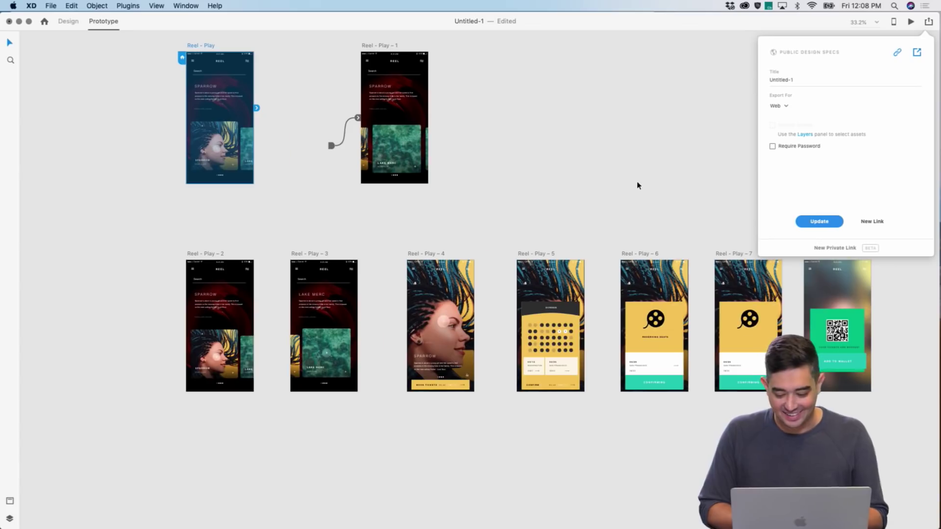
pyautogui.click(929, 22)
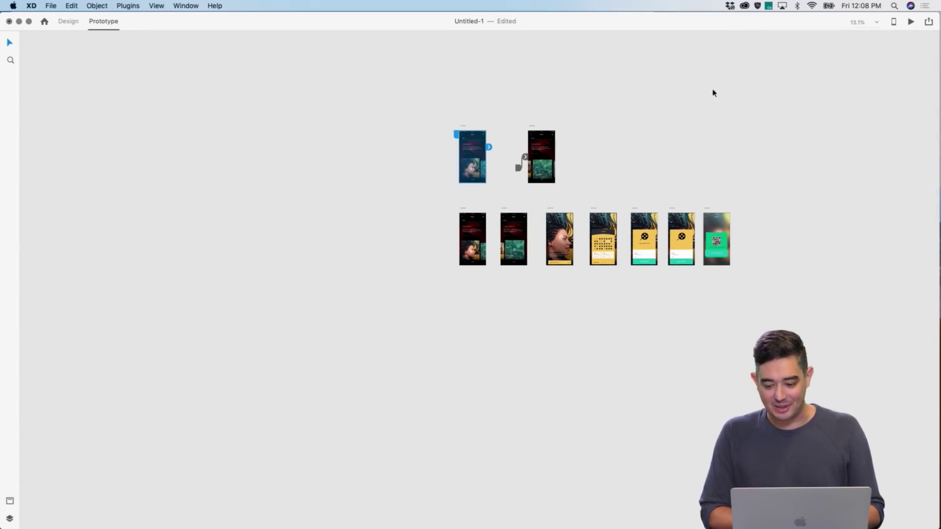
pyautogui.hscroll(5, 704, 101)
# Switch back to Safari with the Adobe Cuts project page
pyautogui.press('super+Tab')
pyautogui.press('super+shift+Tab')
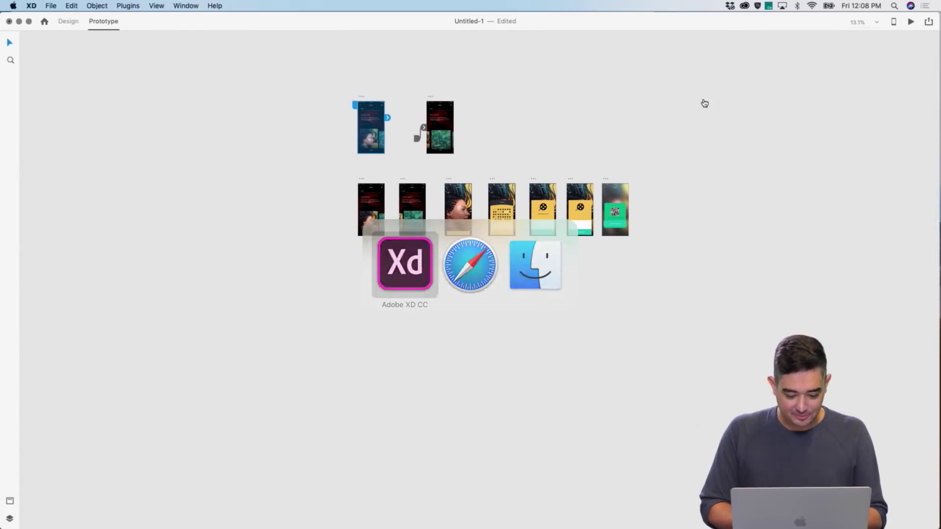
pyautogui.press('super+Tab')
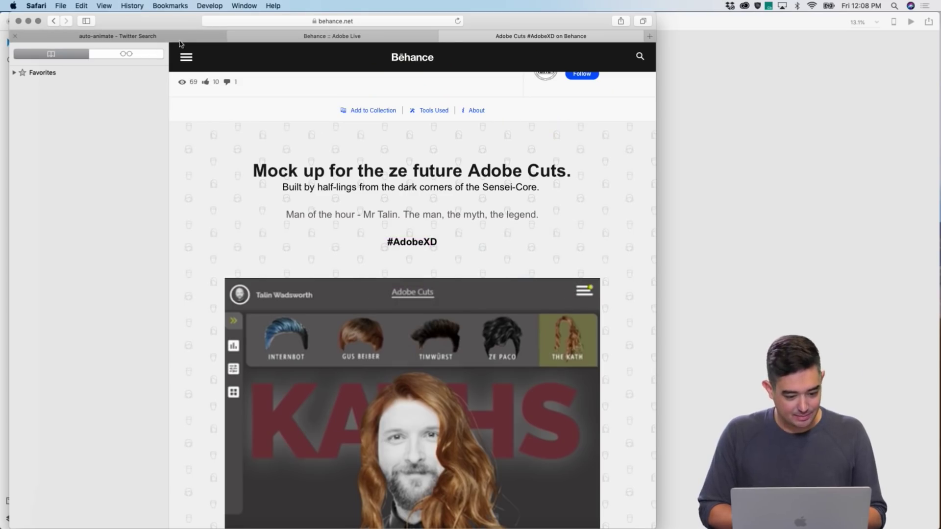
# Show the time-picker example in the Twitter auto-animate results, narrow the browser window, and switch to Adobe XD's Design mode
pyautogui.click(180, 39)
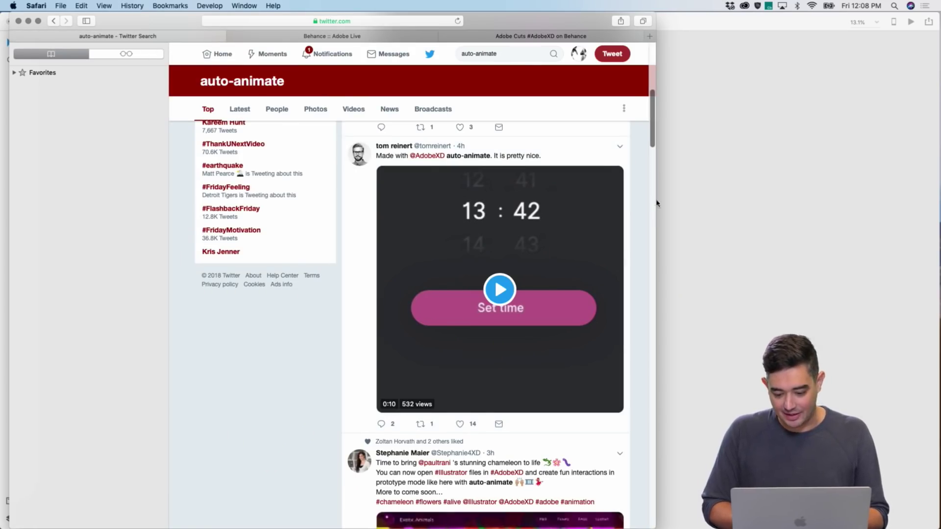
pyautogui.moveTo(656, 204); pyautogui.dragTo(477, 205)
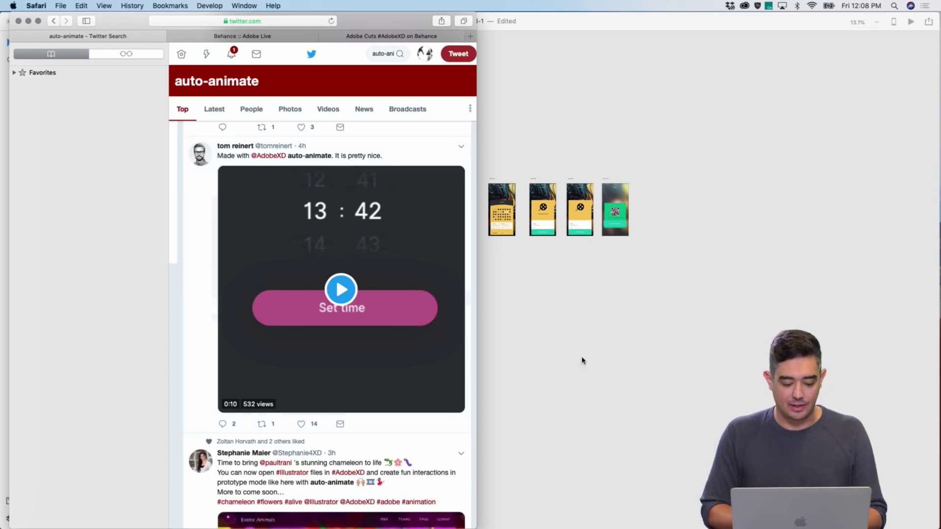
pyautogui.press('super+h')
pyautogui.click(66, 23)
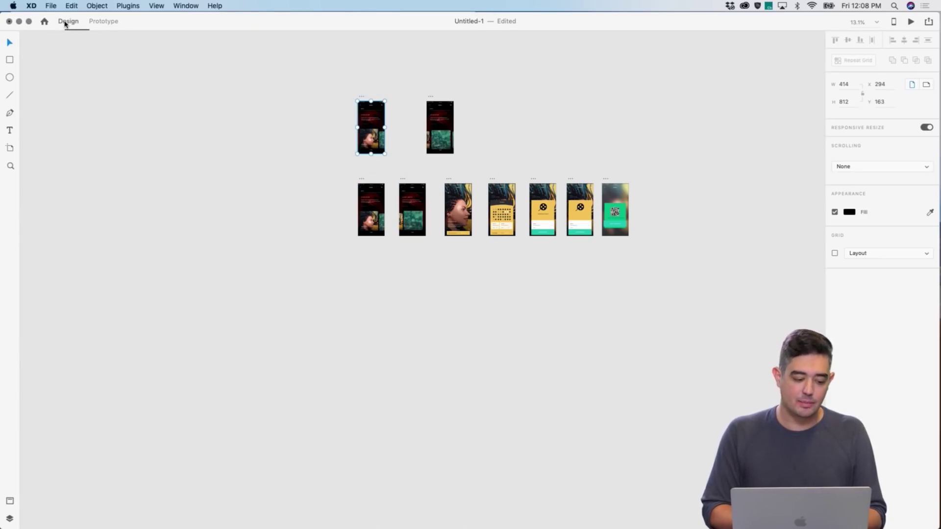
# Draw a new artboard about 787 × 737 below the existing rows of screens
pyautogui.click(10, 147)
pyautogui.hscroll(-2, 370, 286)
pyautogui.moveTo(369, 270); pyautogui.dragTo(421, 319)
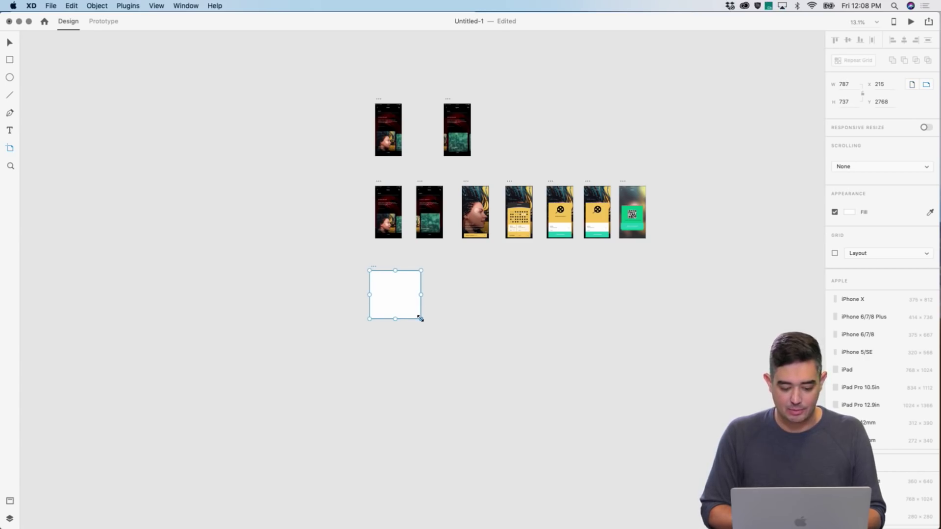
# Add a point text object reading 01 on the new artboard
pyautogui.scroll(5, 406, 299)
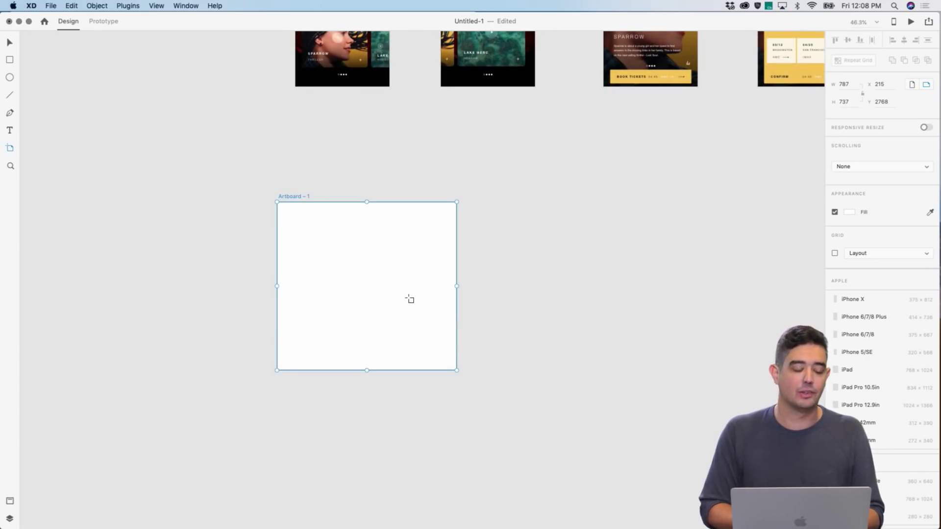
pyautogui.click(7, 130)
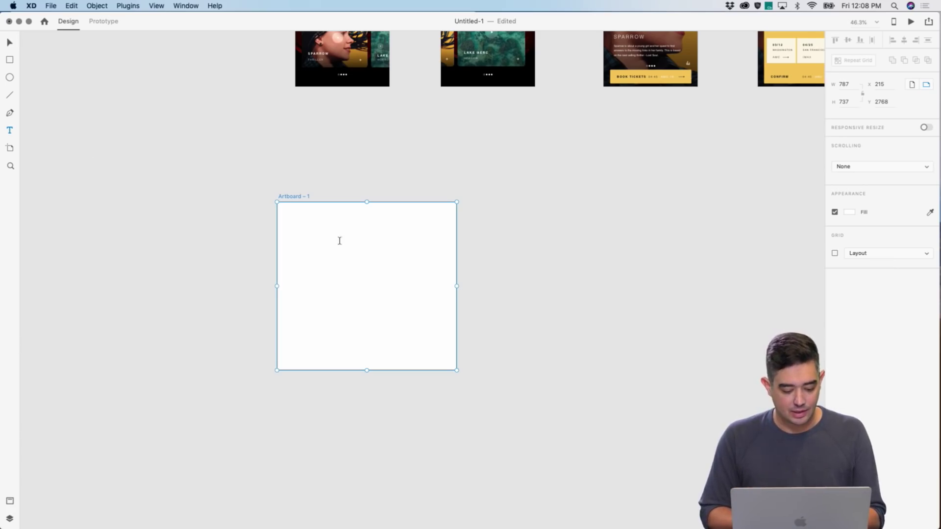
pyautogui.click(307, 261)
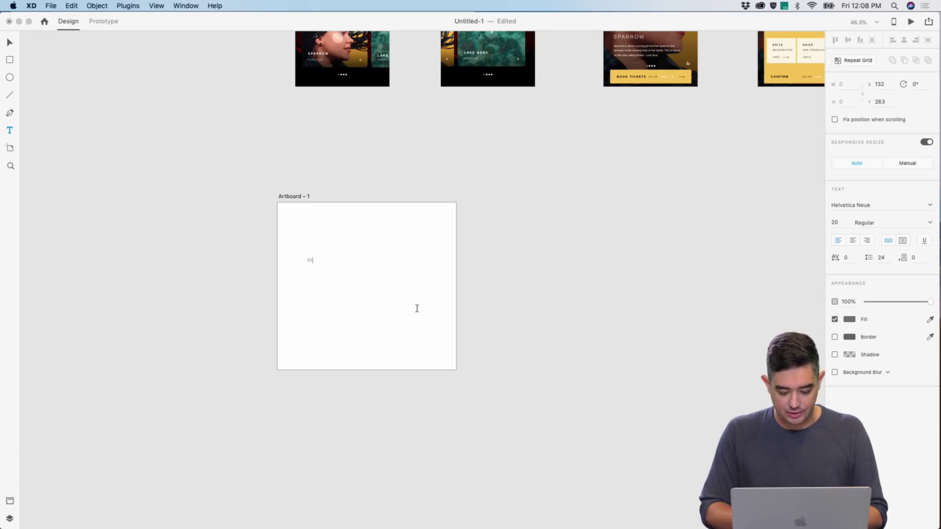
pyautogui.scroll(5, 322, 279)
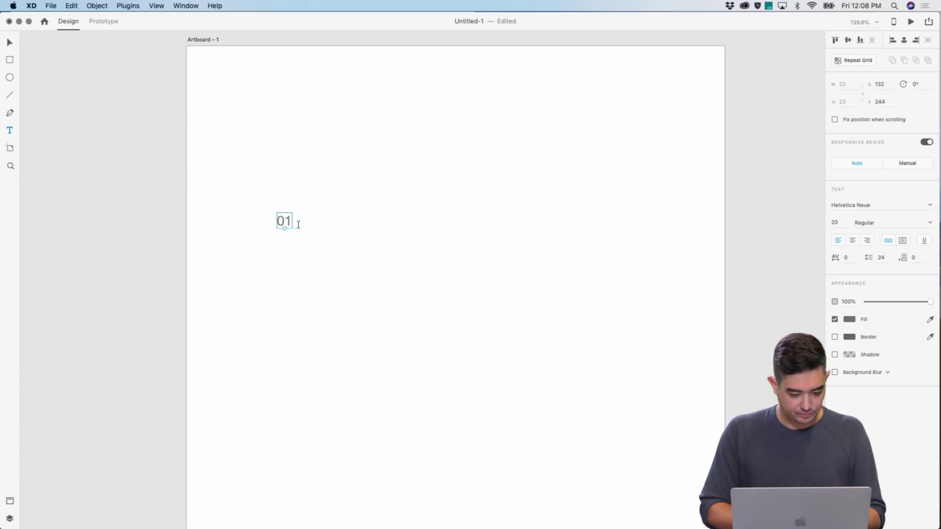
# Extend the 01 text with 02 through 07, each number on its own line
pyautogui.click(285, 221)
pyautogui.press('Right')
pyautogui.press('Return')
pyautogui.write('02')
pyautogui.press('Return')
pyautogui.write('03')
pyautogui.press('Return')
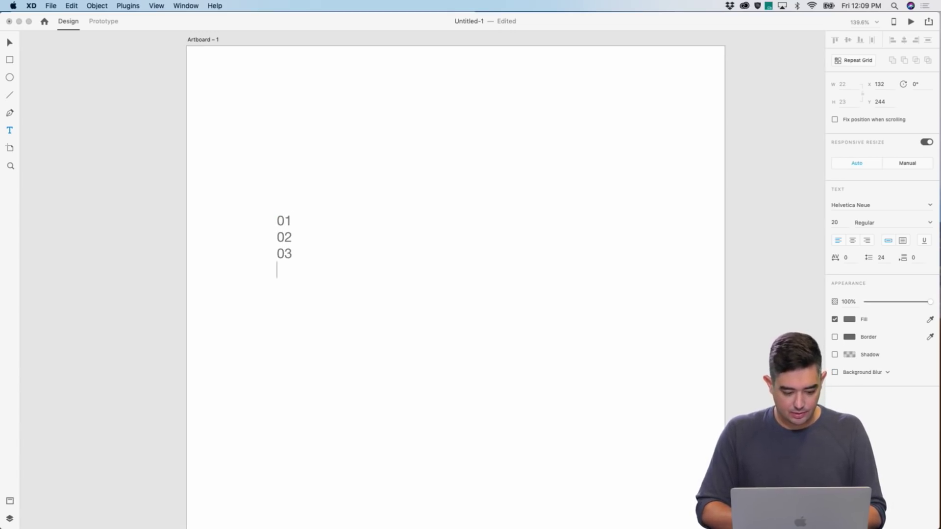
pyautogui.write('04')
pyautogui.press('Return')
pyautogui.write('05 ')
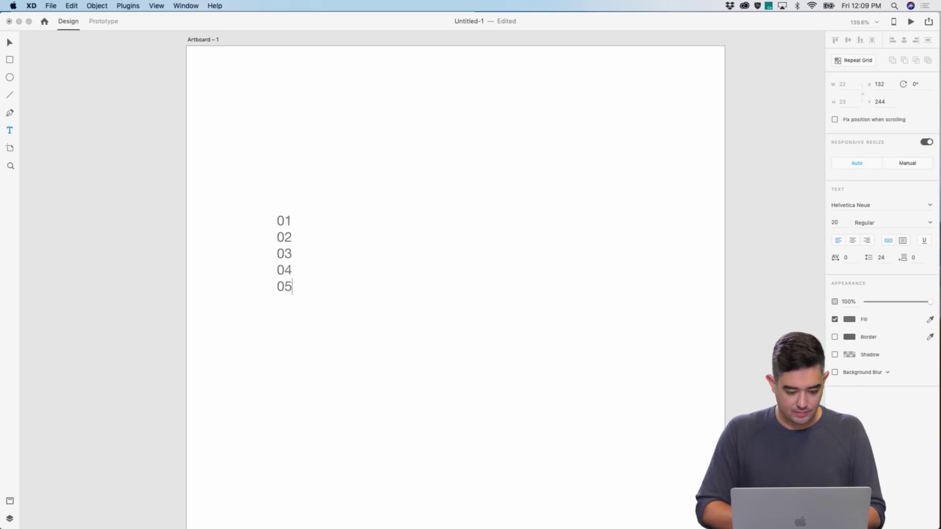
pyautogui.write('06')
pyautogui.press('Return')
pyautogui.write('0')
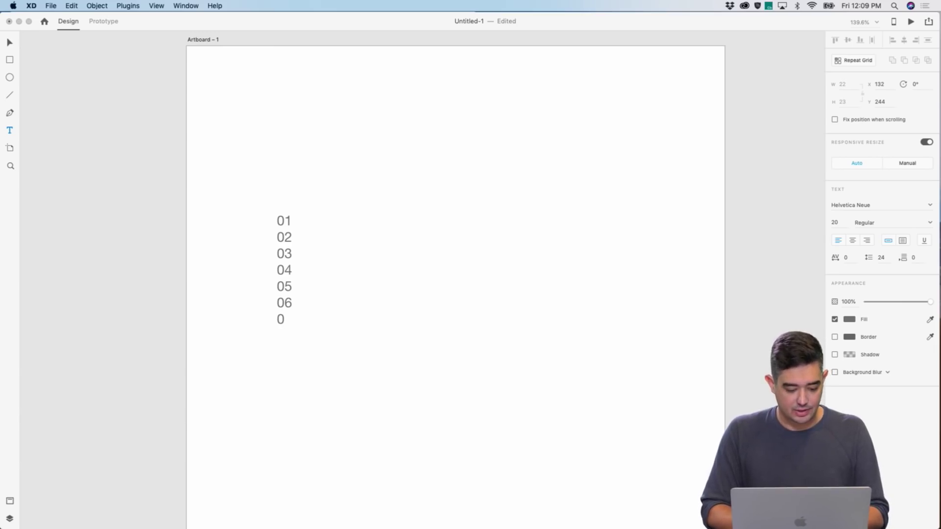
pyautogui.write('7 ')
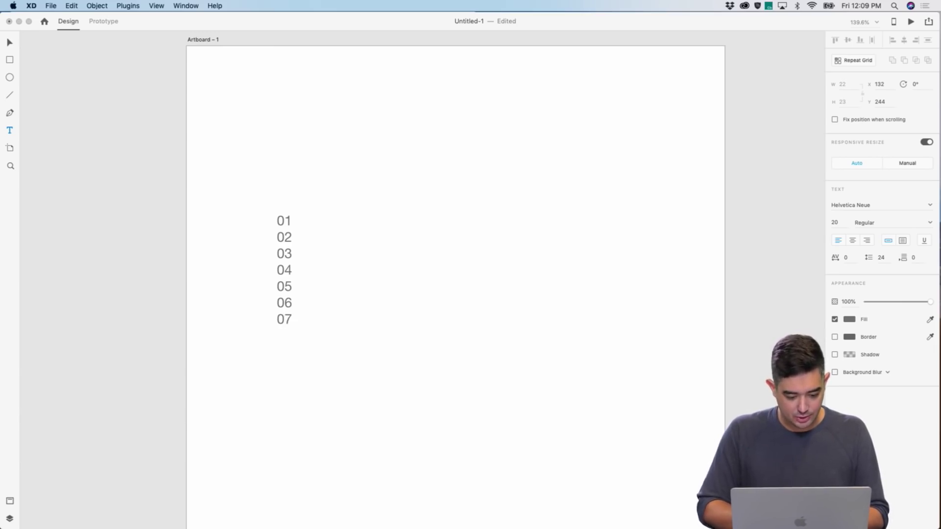
# Complete the number column with 08 through 15, one number per line, and finish editing the text
pyautogui.write('08')
pyautogui.press('Return')
pyautogui.write('09')
pyautogui.press('Return')
pyautogui.write('10 ')
pyautogui.write('11')
pyautogui.press('Return')
pyautogui.write('12 ')
pyautogui.write('13')
pyautogui.press('Return')
pyautogui.write('14')
pyautogui.press('Return')
pyautogui.write('15')
pyautogui.press('Escape')
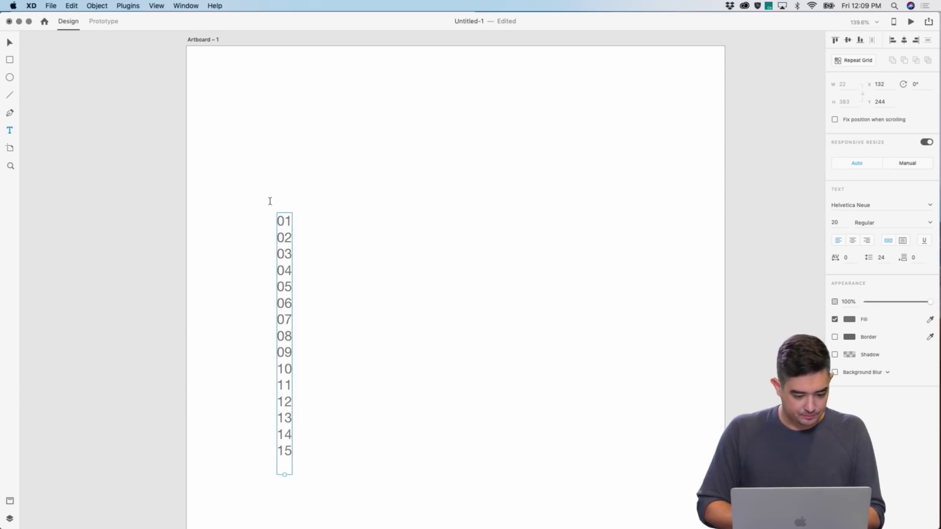
# Enlarge the number column to font size 63 and center it horizontally on the artboard, extending past its lower edge
pyautogui.scroll(-5, 269, 202)
pyautogui.moveTo(287, 309); pyautogui.dragTo(308, 498)
pyautogui.scroll(-1, 299, 238)
pyautogui.moveTo(278, 226); pyautogui.dragTo(345, 240)
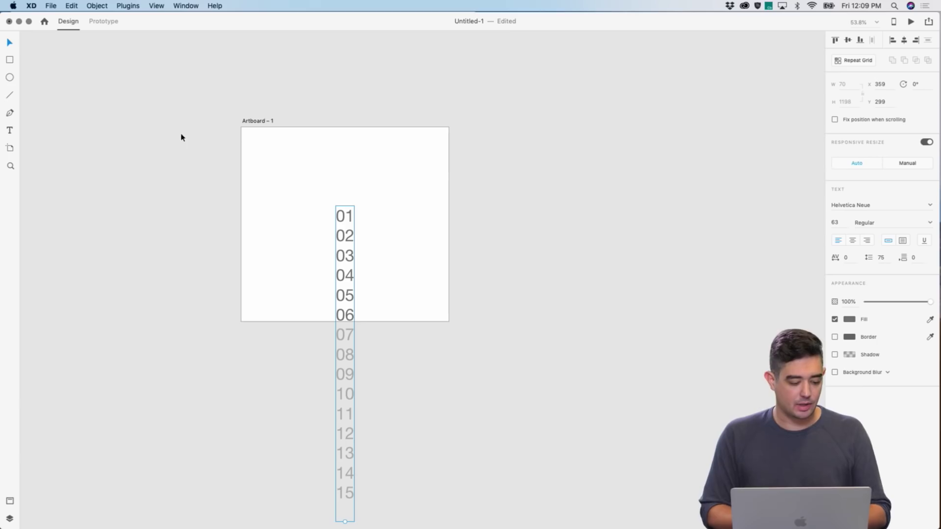
# Draw a rectangle about 308 × 246 over 01 and 02 and use it to mask the number column with Mask with Shape
pyautogui.click(10, 60)
pyautogui.moveTo(304, 183)
pyautogui.mouseDown()
pyautogui.moveTo(391, 260)
pyautogui.moveTo(385, 247)
pyautogui.mouseUp()
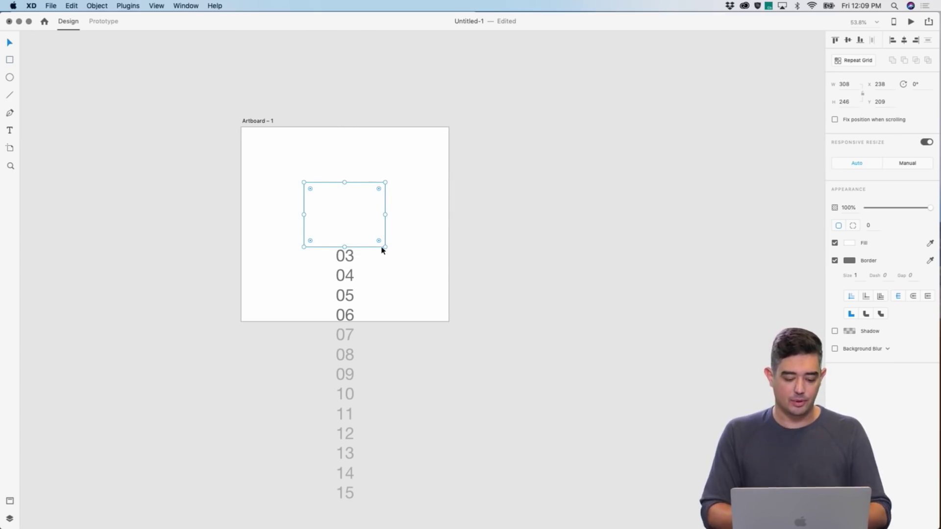
pyautogui.keyDown('shift'); pyautogui.click(345, 279); pyautogui.keyUp('shift')
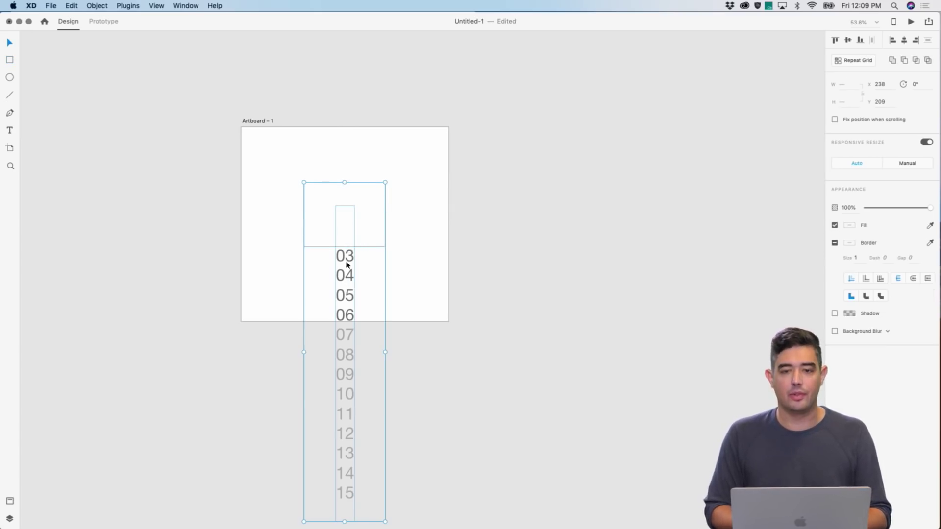
pyautogui.click(78, 5)
pyautogui.moveTo(95, 6)
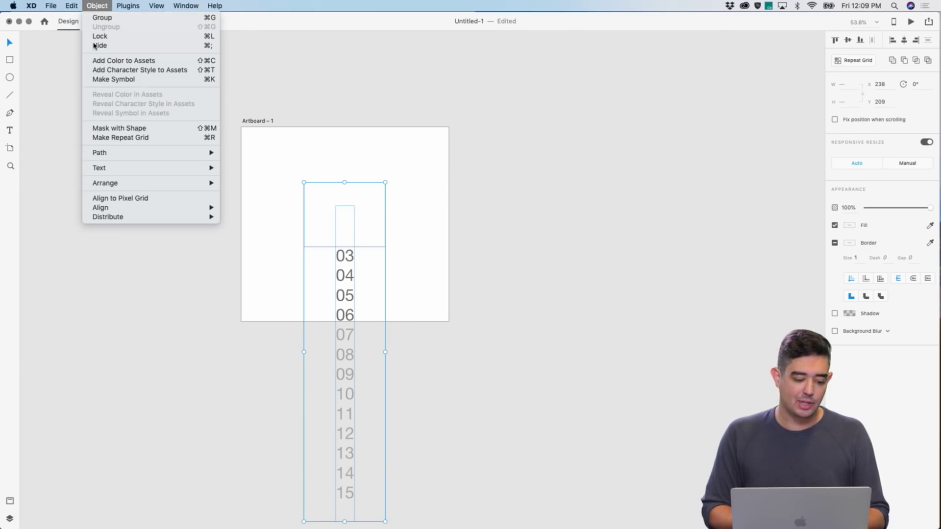
pyautogui.click(108, 128)
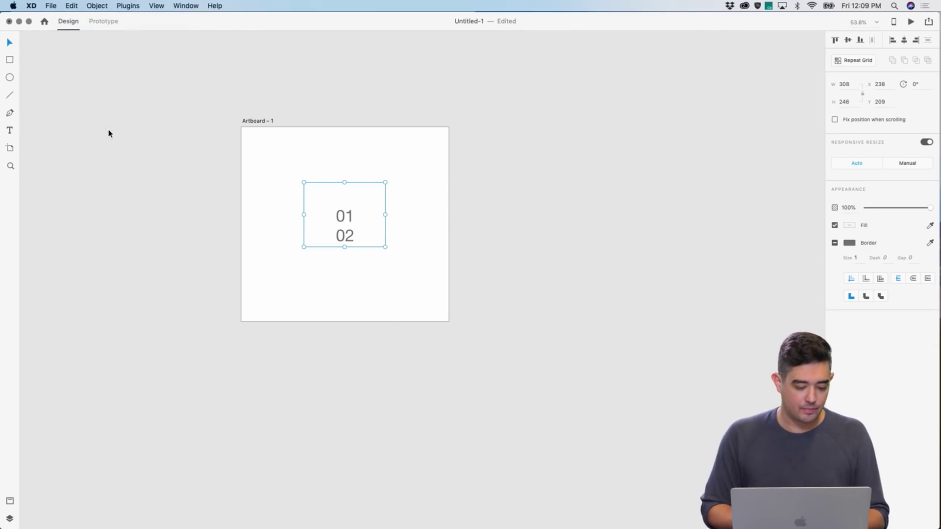
# Enter the masked group to examine its mask rectangle and the hidden numbers, and deselect it
pyautogui.doubleClick(351, 237)
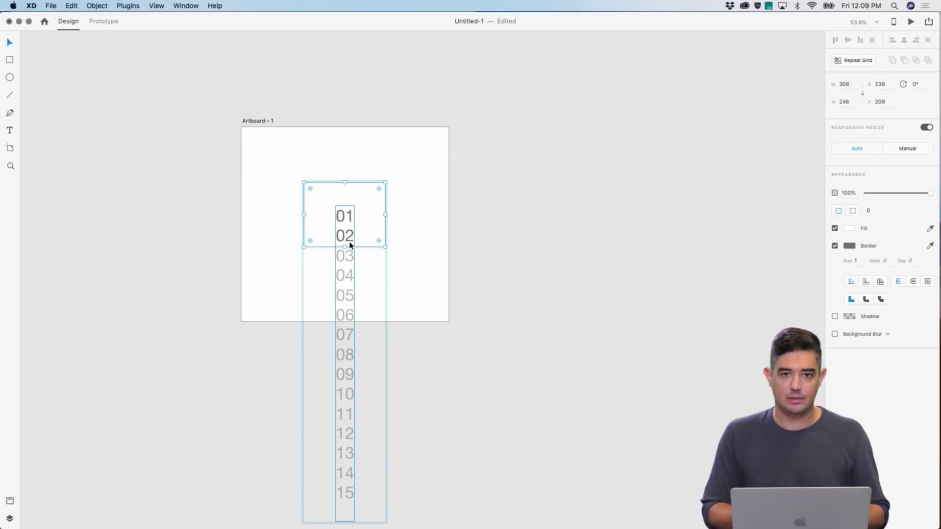
pyautogui.click(445, 254)
pyautogui.doubleClick(336, 229)
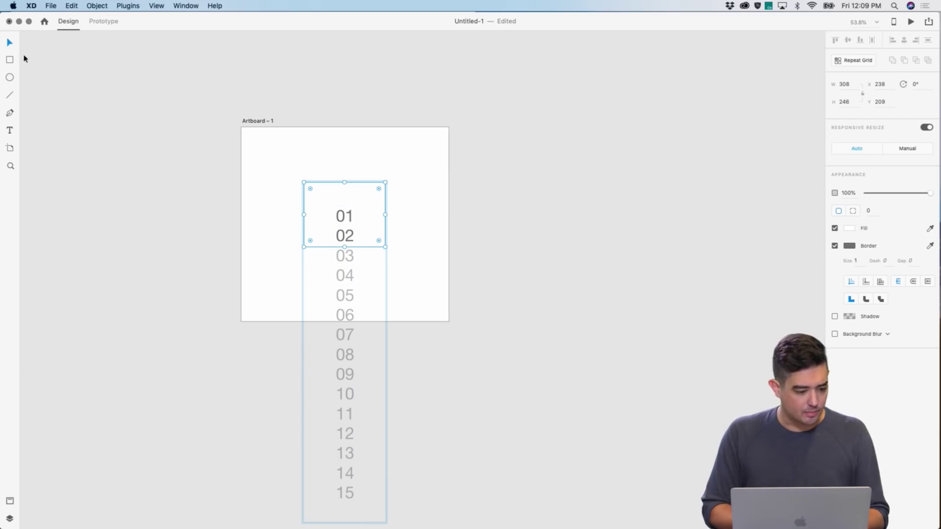
pyautogui.click(401, 194)
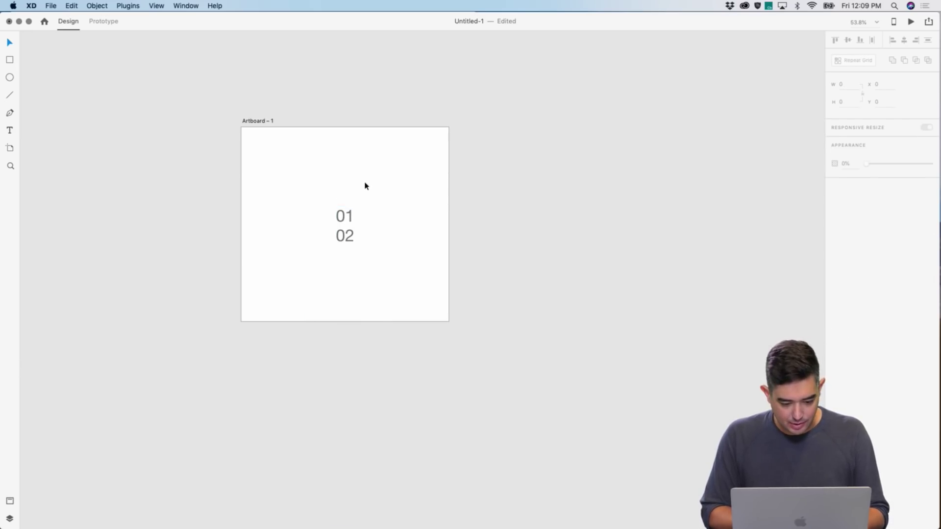
pyautogui.click(354, 190)
pyautogui.press('super+c')
pyautogui.press('Escape')
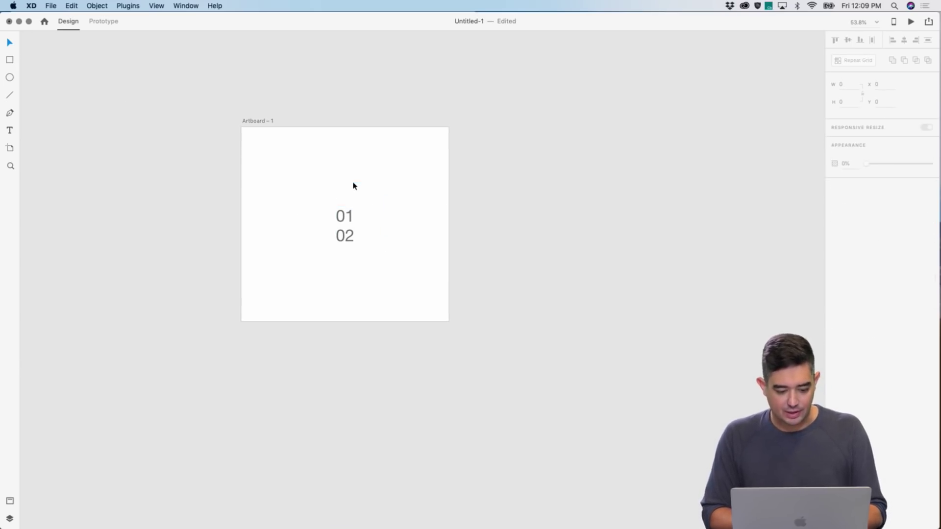
# Give the masked group a linear gradient fill with a #000000 start stop and an added white middle stop
pyautogui.click(349, 184)
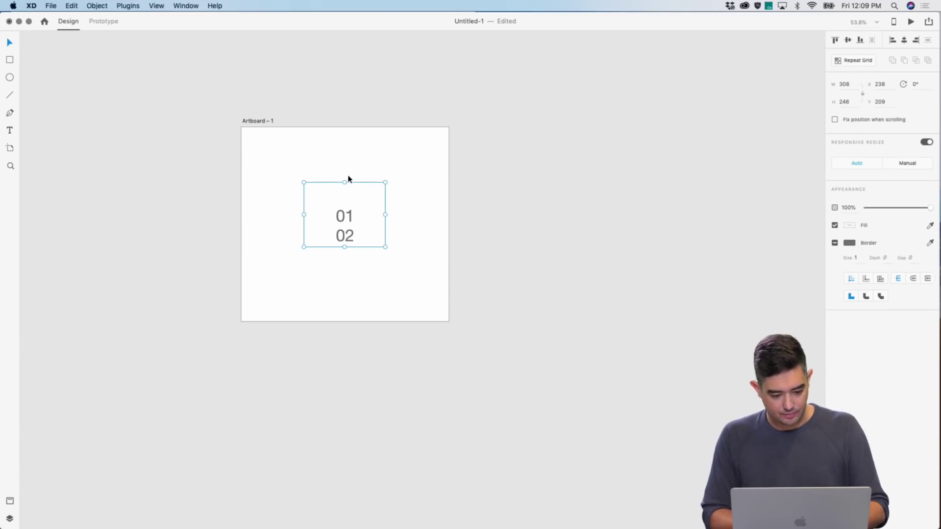
pyautogui.click(848, 227)
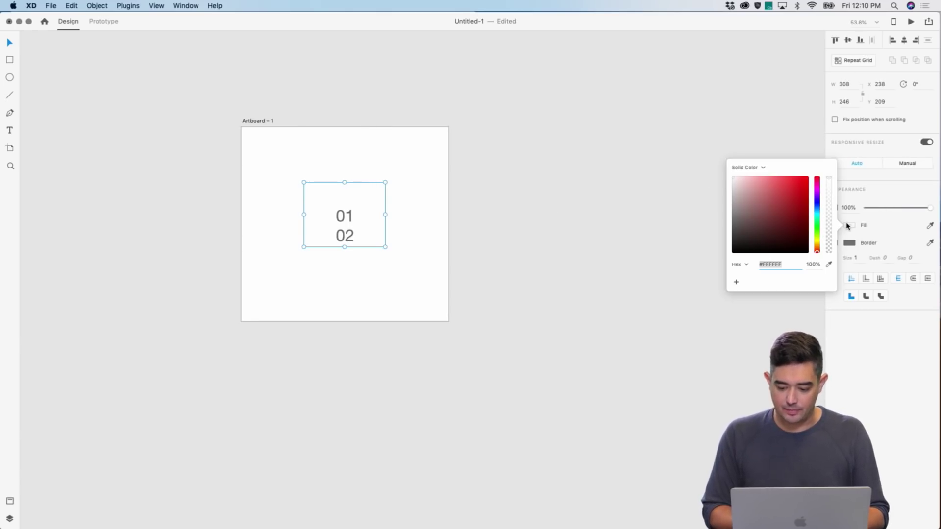
pyautogui.click(752, 170)
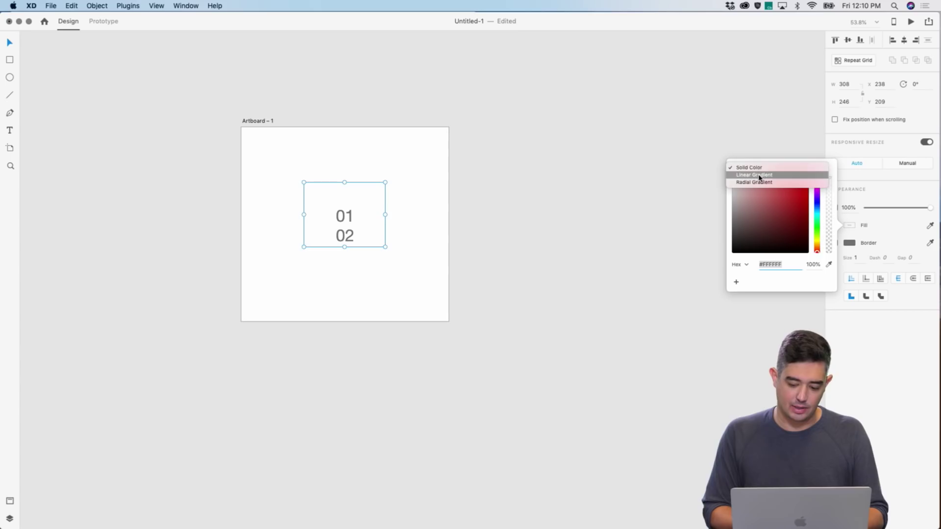
pyautogui.click(757, 175)
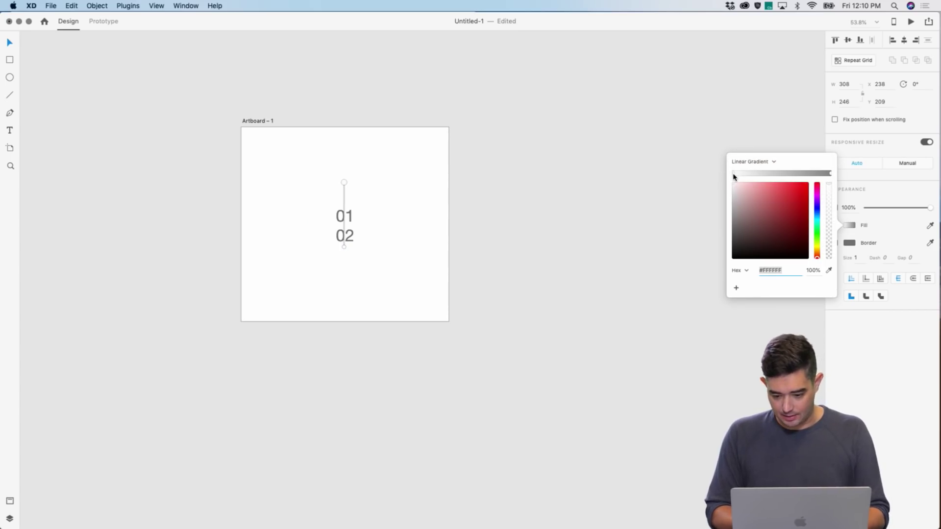
pyautogui.moveTo(794, 174)
pyautogui.mouseDown()
pyautogui.moveTo(780, 176)
pyautogui.moveTo(782, 184)
pyautogui.mouseUp()
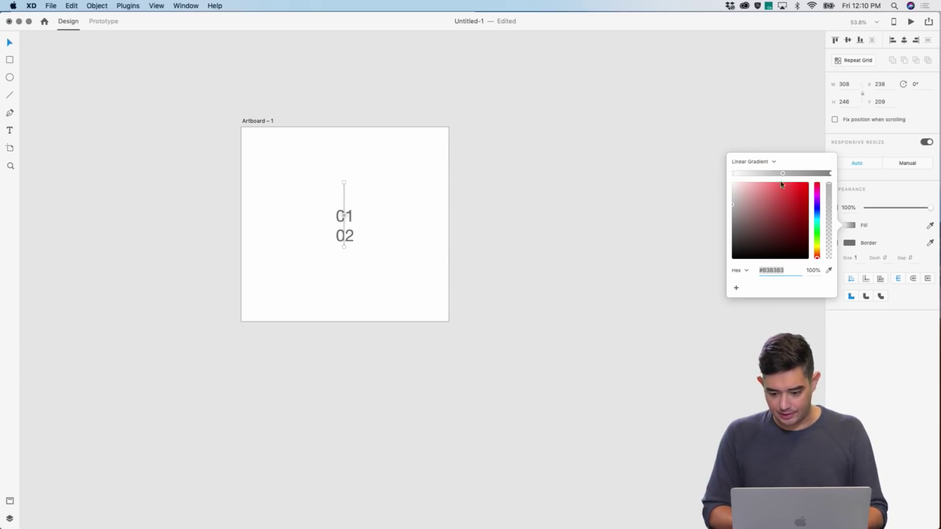
pyautogui.click(831, 174)
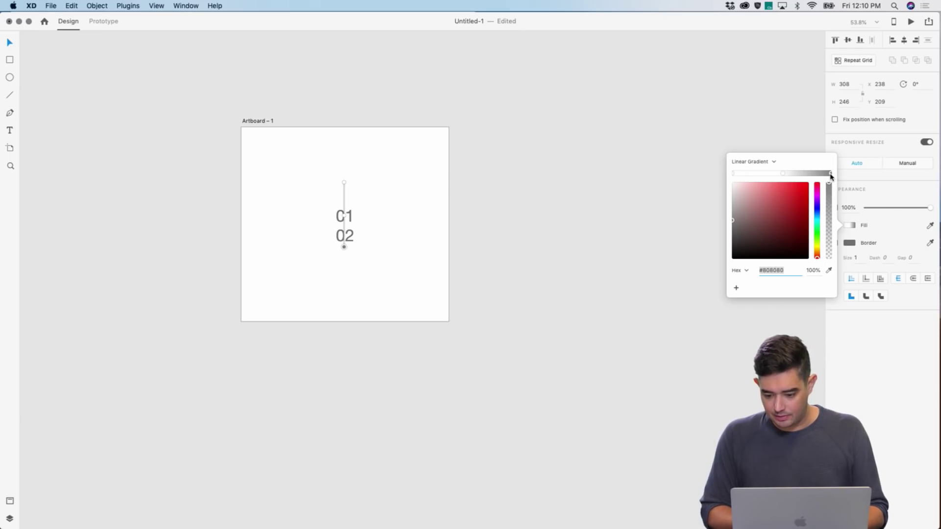
pyautogui.click(734, 175)
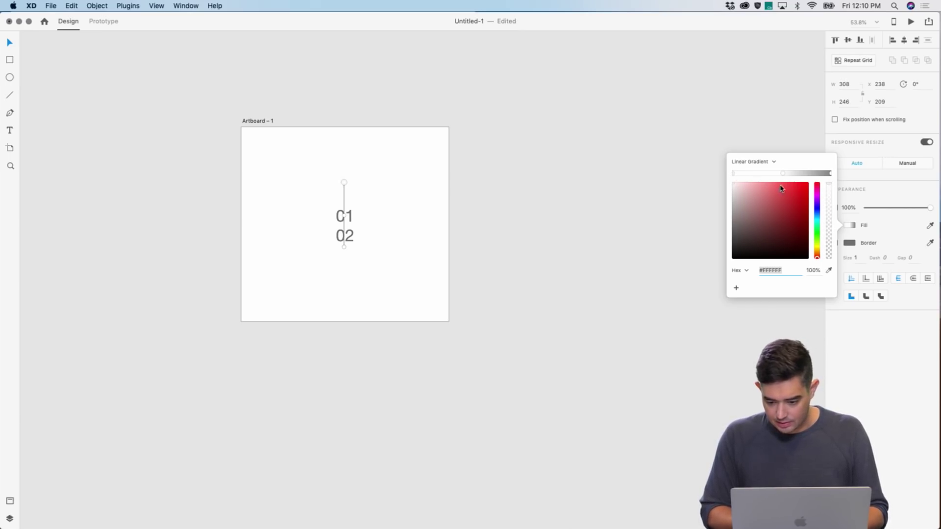
pyautogui.moveTo(779, 189); pyautogui.dragTo(630, 346)
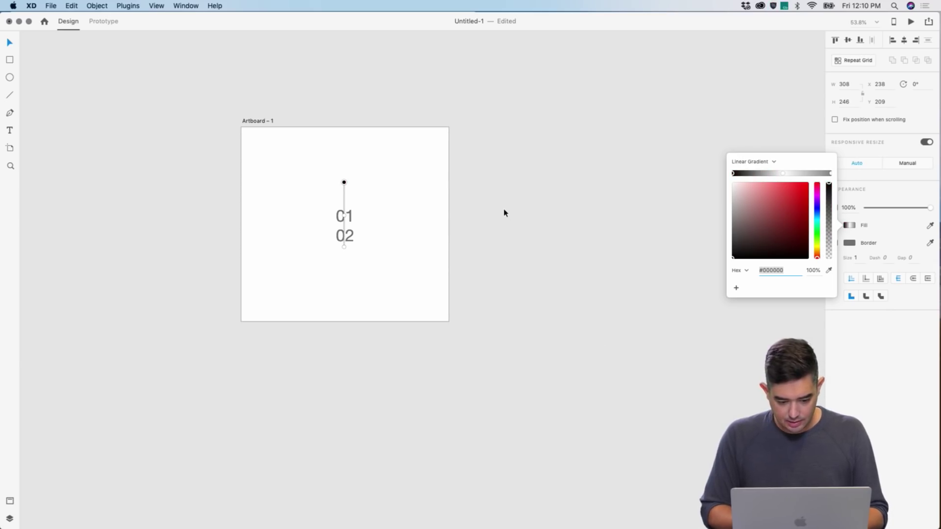
pyautogui.press('Escape')
pyautogui.press('Escape')
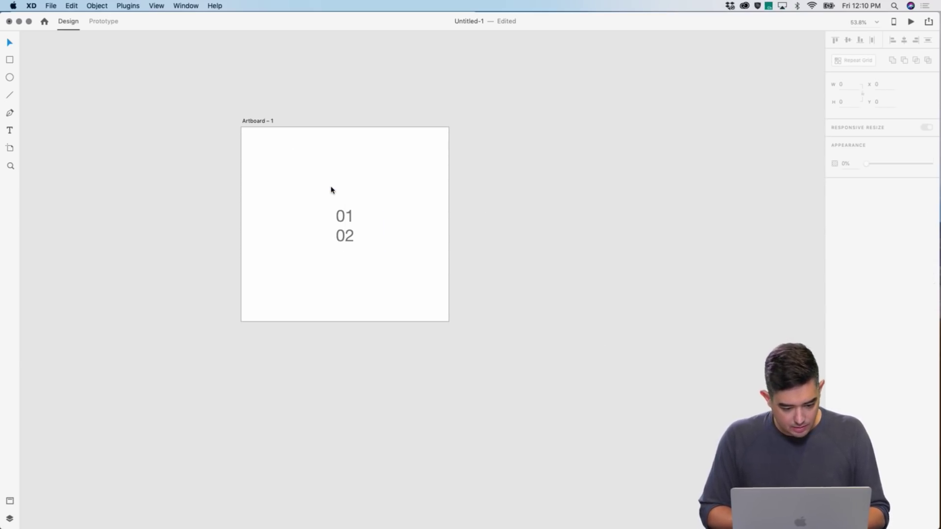
pyautogui.click(331, 189)
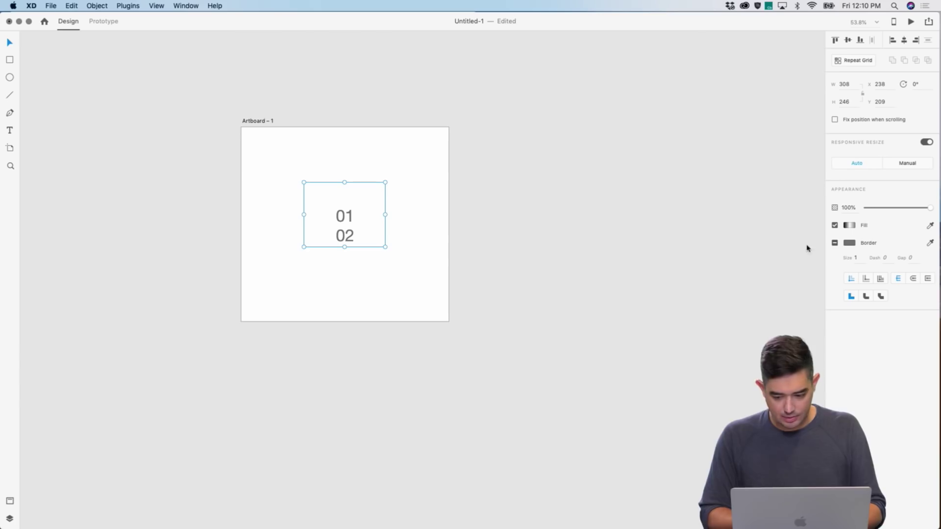
pyautogui.click(834, 226)
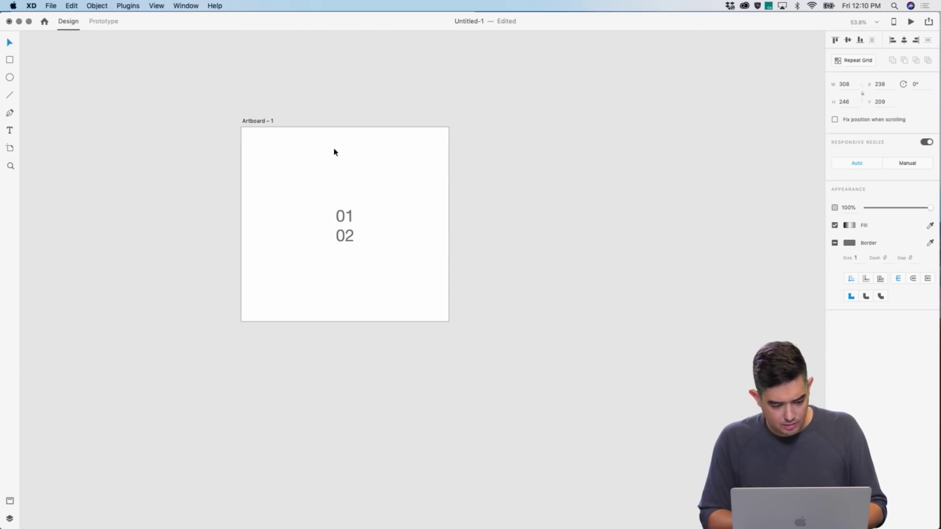
# Draw a rectangle about 389 × 363 covering the masked numbers on the artboard
pyautogui.click(8, 60)
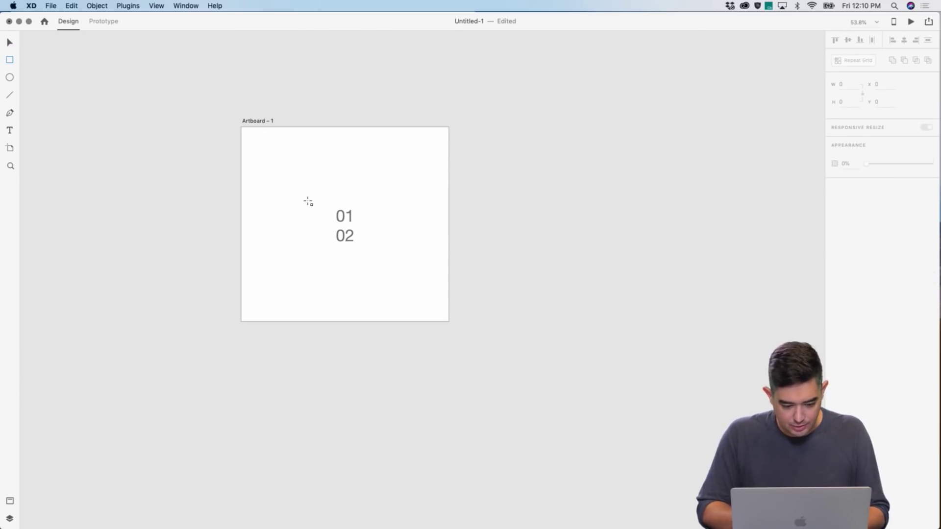
pyautogui.moveTo(300, 177)
pyautogui.mouseDown()
pyautogui.moveTo(379, 284)
pyautogui.moveTo(402, 273)
pyautogui.mouseUp()
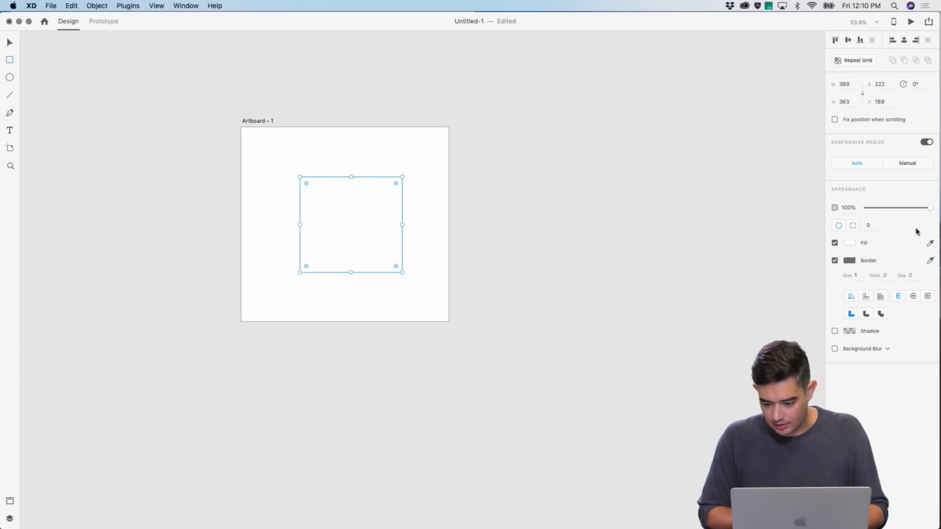
# Give the rectangle covering the numbers a linear gradient fill with #FFFFFF end stops and an added fully transparent white middle stop
pyautogui.click(849, 243)
pyautogui.click(746, 185)
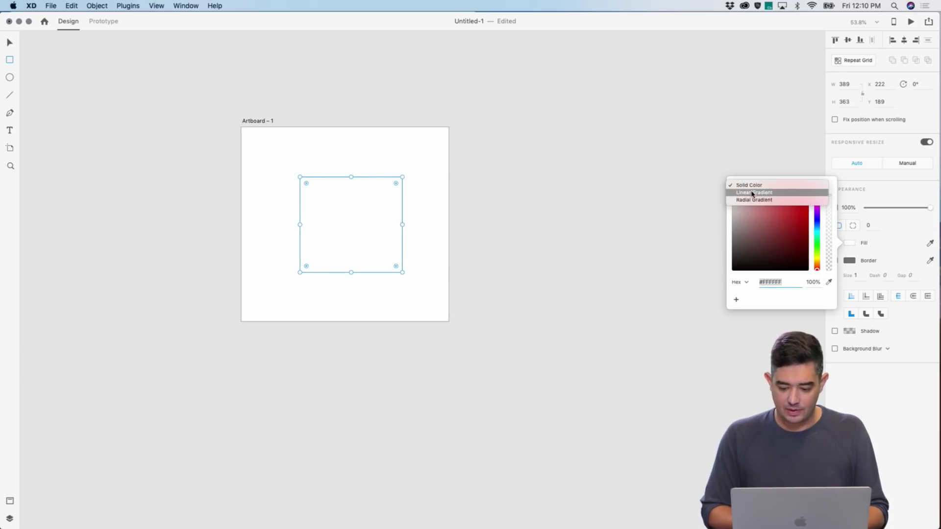
pyautogui.click(751, 194)
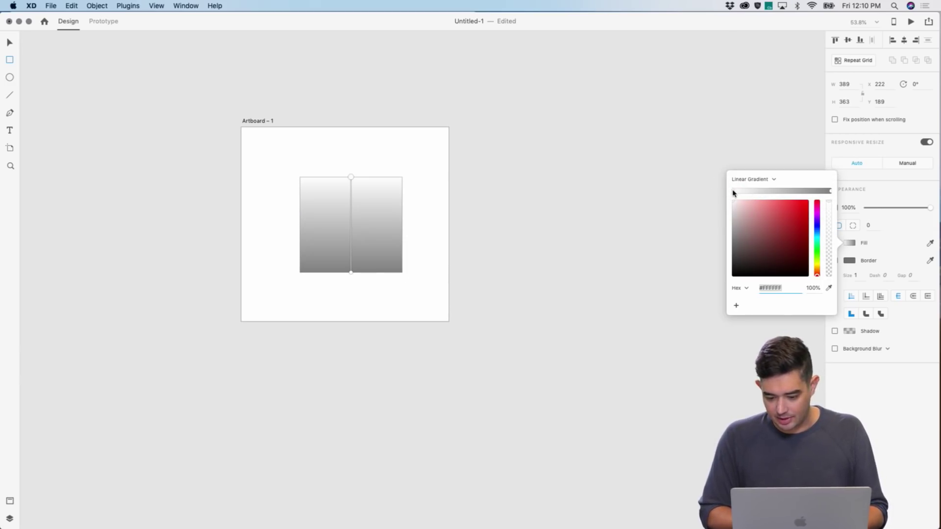
pyautogui.click(770, 191)
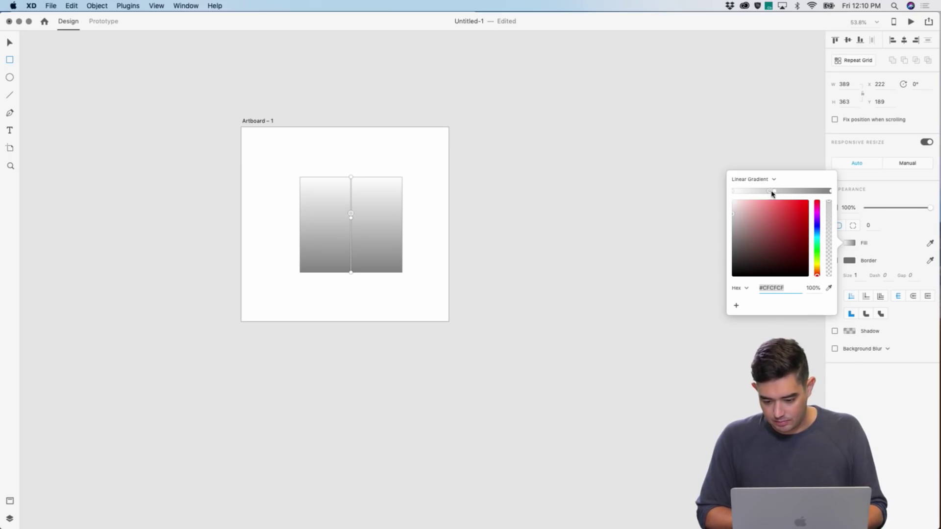
pyautogui.moveTo(776, 193); pyautogui.dragTo(692, 182)
pyautogui.click(827, 256)
pyautogui.click(831, 191)
pyautogui.moveTo(735, 231); pyautogui.dragTo(680, 145)
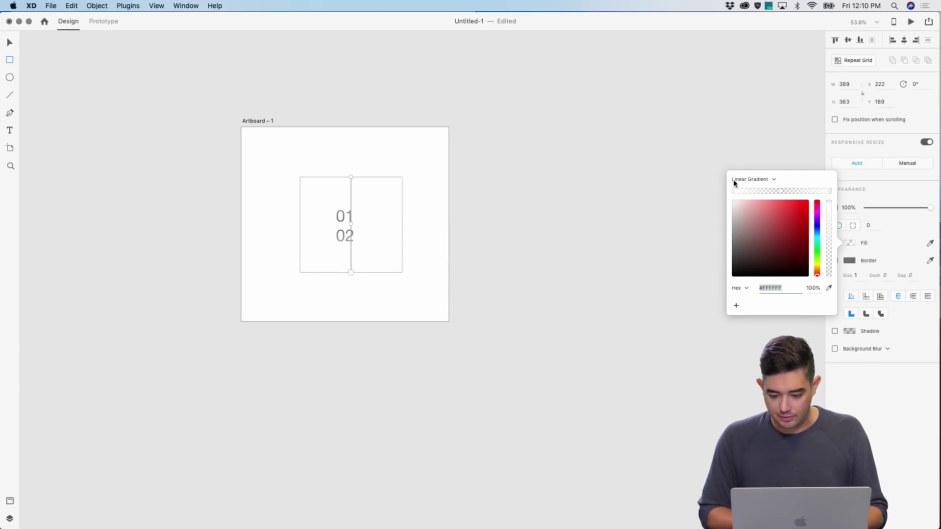
# Shorten the gradient line on the rectangle to run from just above 01 to just below 02, and deselect the rectangle
pyautogui.moveTo(351, 177); pyautogui.dragTo(351, 228)
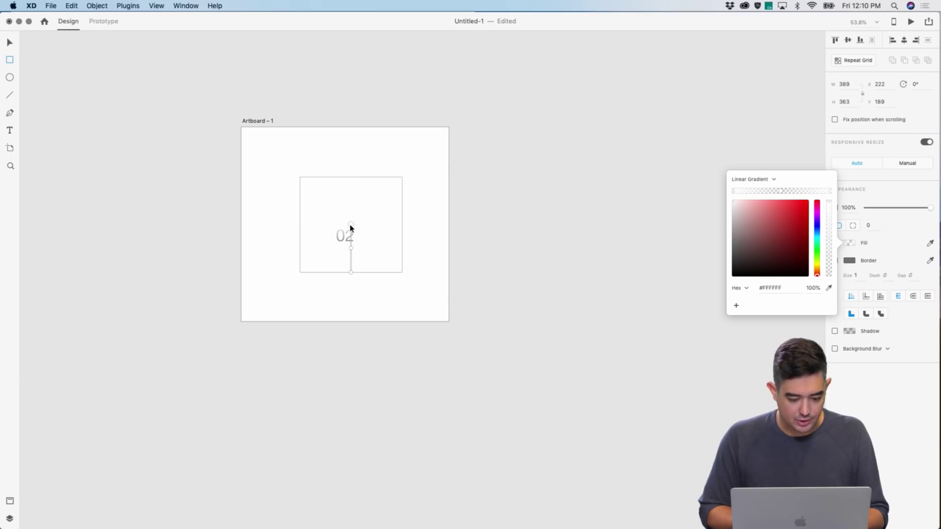
pyautogui.click(350, 249)
pyautogui.moveTo(351, 249)
pyautogui.mouseDown()
pyautogui.moveTo(351, 273)
pyautogui.moveTo(351, 260)
pyautogui.mouseUp()
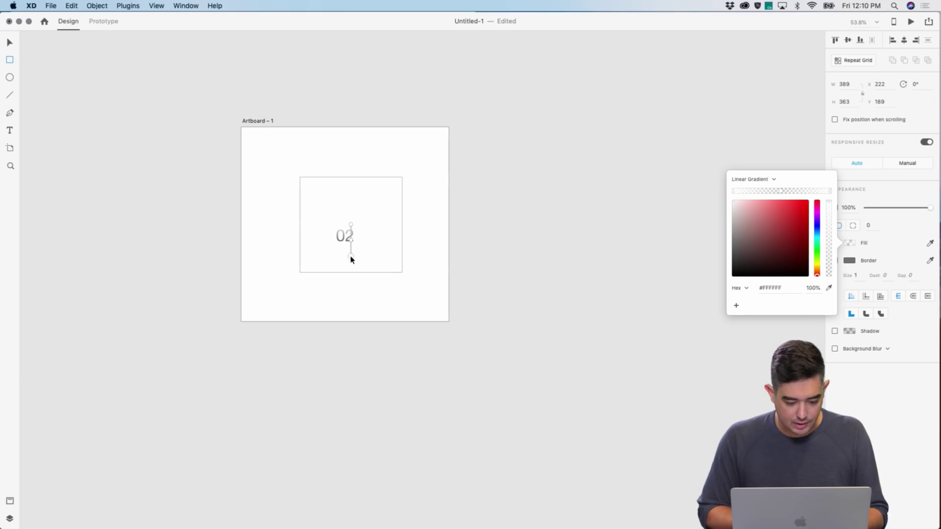
pyautogui.moveTo(351, 225); pyautogui.dragTo(351, 198)
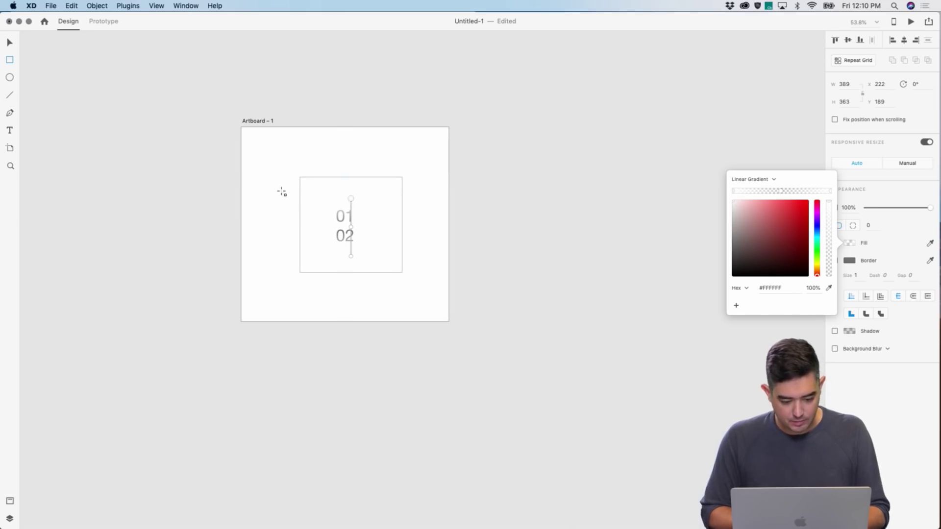
pyautogui.press('Escape')
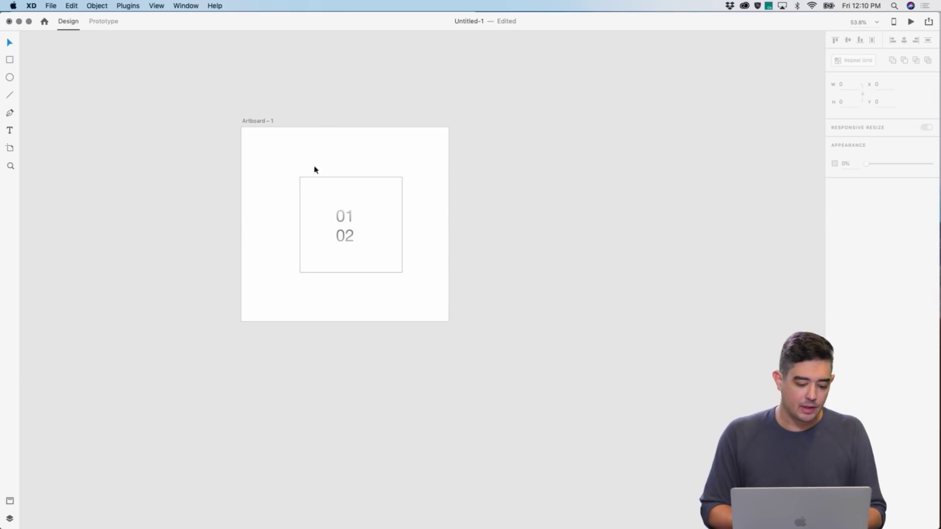
# Centre the gradient rectangle horizontally on the artboard at X 199 and remove its border
pyautogui.moveTo(385, 254); pyautogui.dragTo(383, 254)
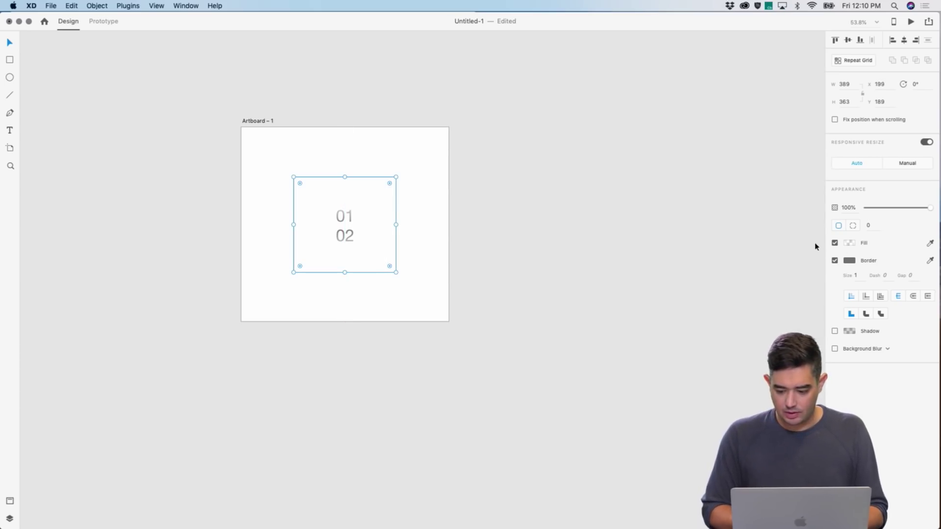
pyautogui.click(834, 261)
pyautogui.click(525, 192)
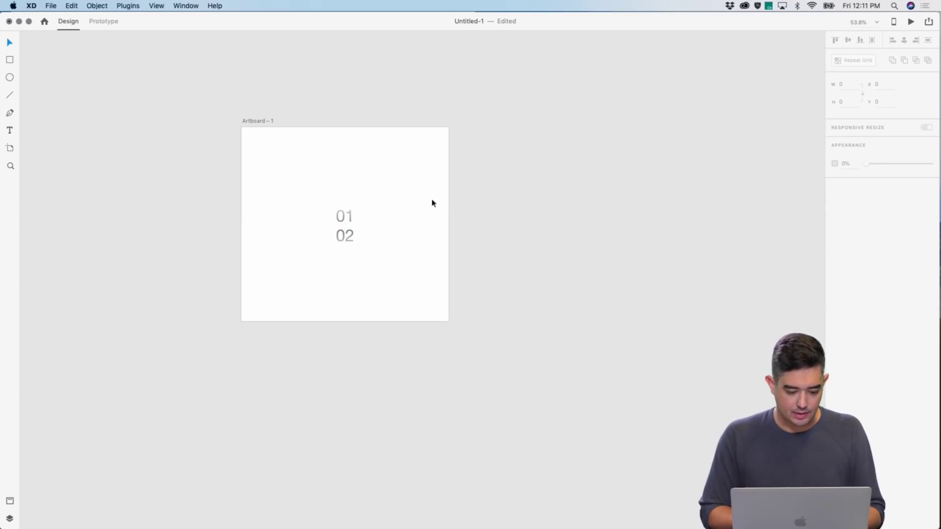
# Duplicate Artboard – 1 and place the copy beside it at X 1093
pyautogui.click(253, 120)
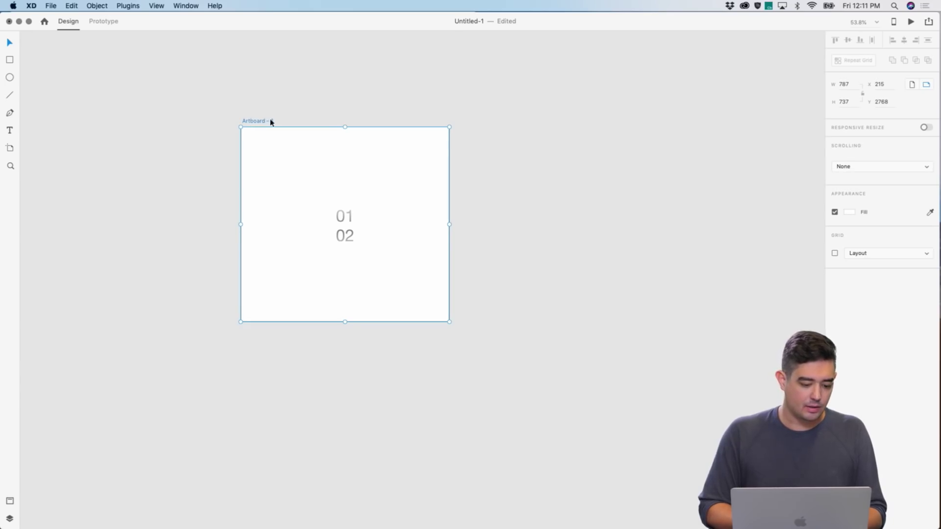
pyautogui.moveTo(253, 120); pyautogui.dragTo(484, 165)
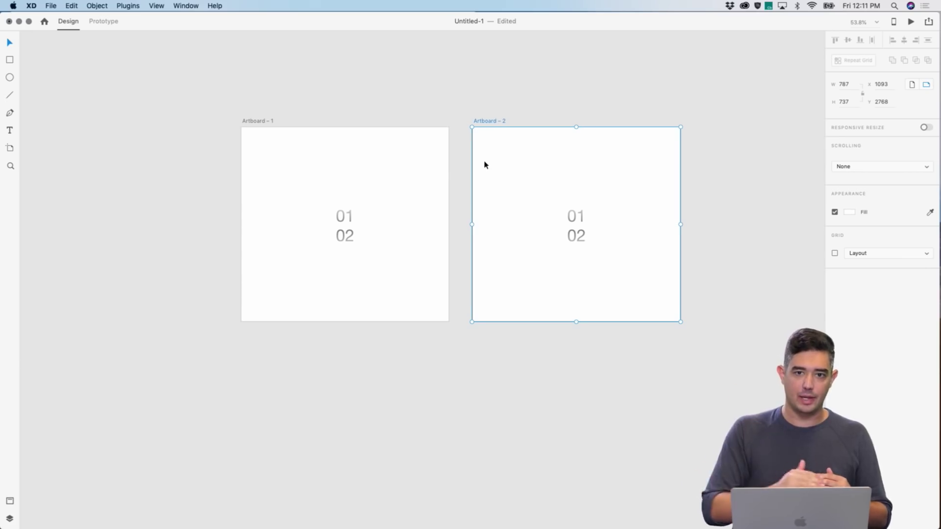
# On Artboard – 2, move the masked number column up to Y -743 so 15 sits in the 01 position, temporarily hiding the gradient rectangle
pyautogui.click(578, 226)
pyautogui.press('Escape')
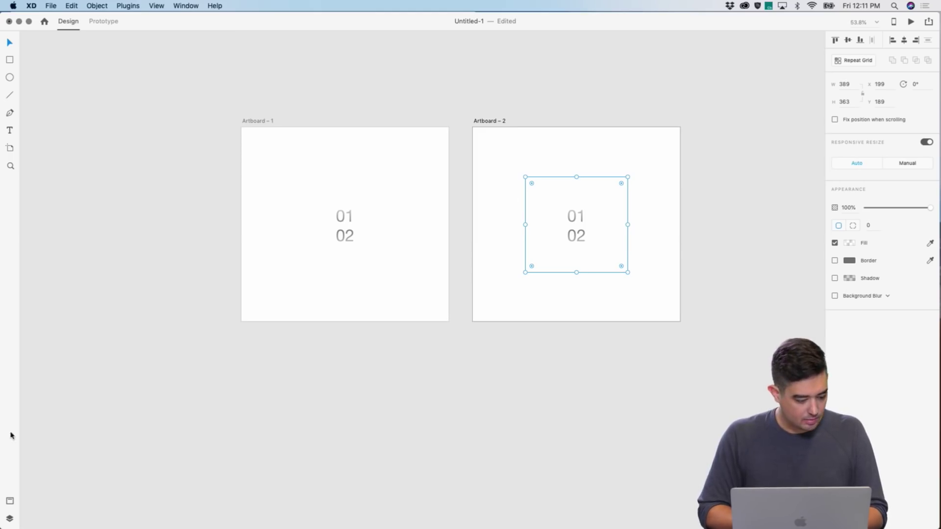
pyautogui.click(10, 518)
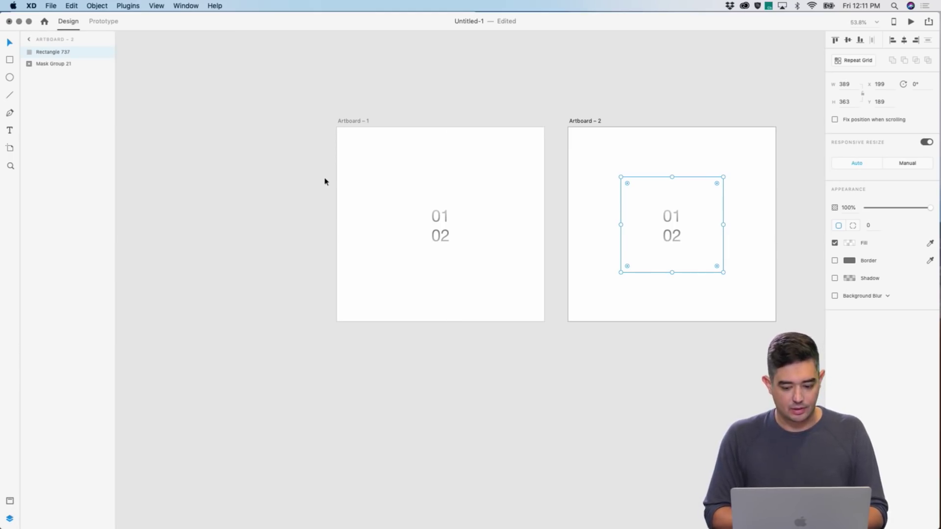
pyautogui.click(106, 52)
pyautogui.doubleClick(672, 228)
pyautogui.click(672, 221)
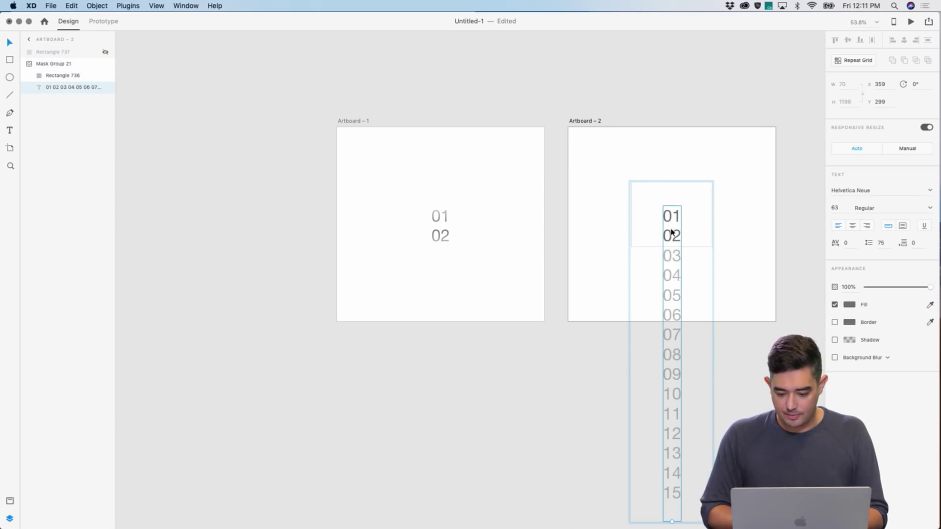
pyautogui.moveTo(673, 497); pyautogui.dragTo(697, 223)
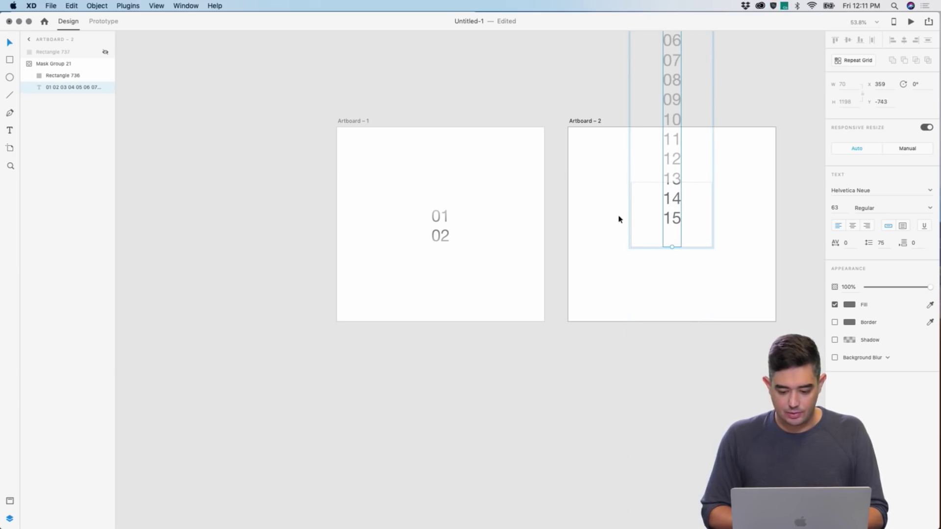
pyautogui.click(105, 52)
pyautogui.click(582, 379)
# Shorten the gradient rectangles on both artboards from their lower edge to a height of about 266
pyautogui.click(651, 195)
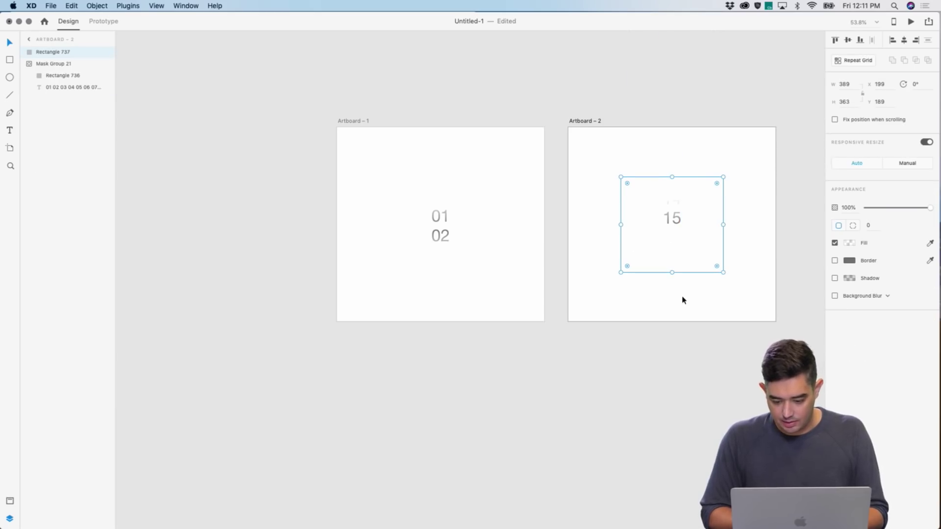
pyautogui.moveTo(672, 272); pyautogui.dragTo(671, 240)
pyautogui.click(460, 237)
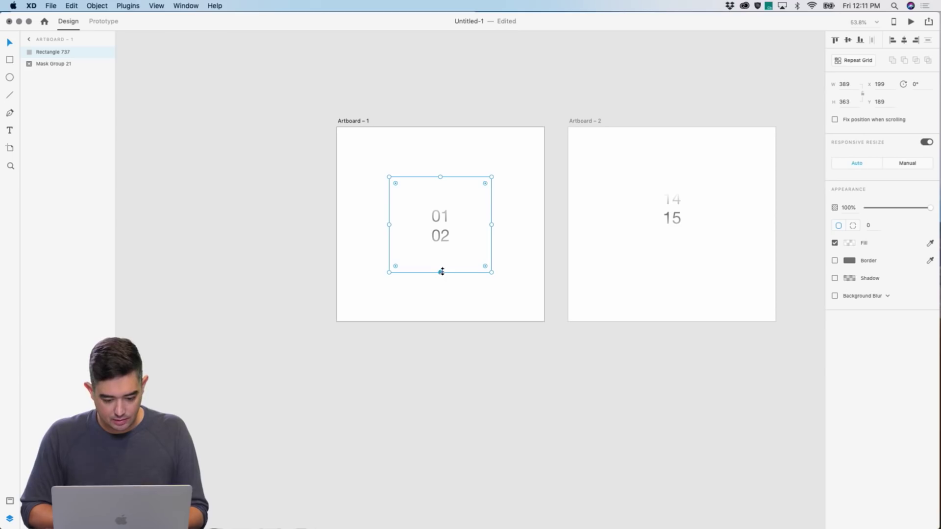
pyautogui.moveTo(440, 273); pyautogui.dragTo(439, 246)
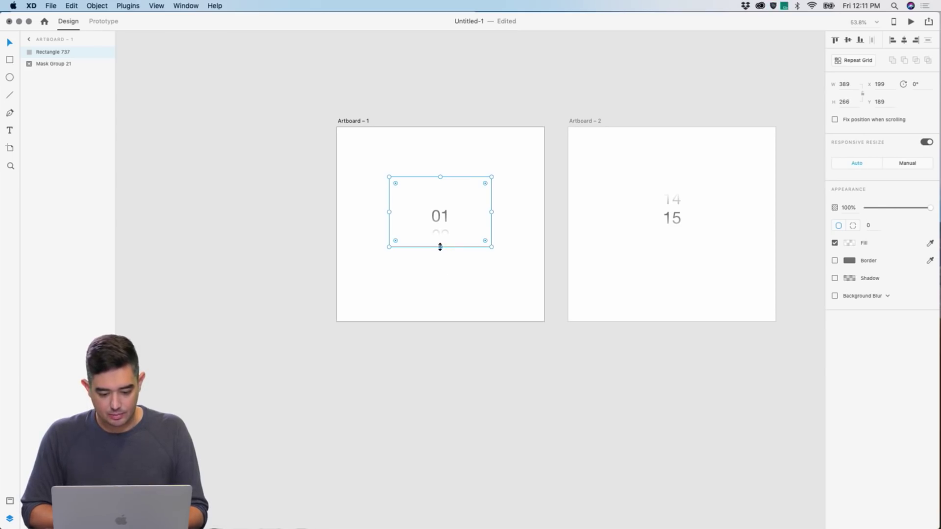
# In Prototype mode, link the gradient rectangle on Artboard – 1 to Artboard – 2 with a Drag trigger and Auto-Animate action
pyautogui.click(347, 121)
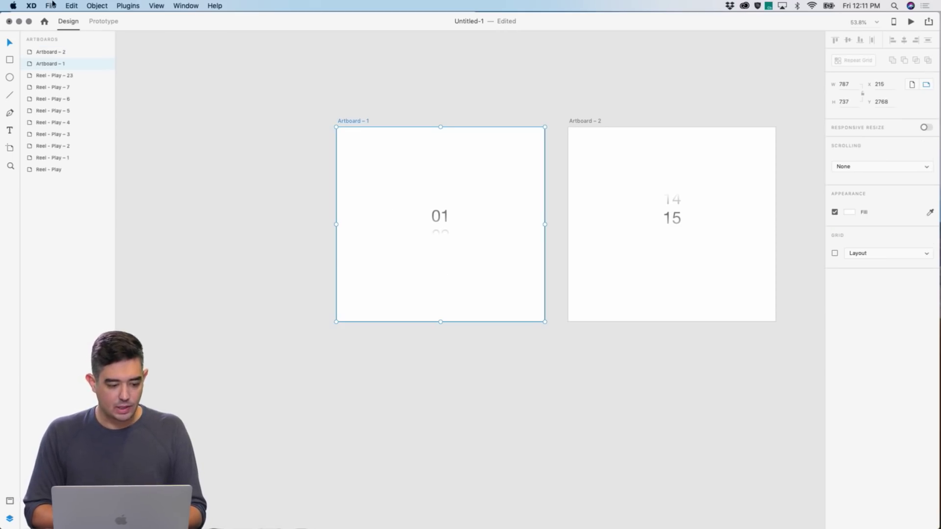
pyautogui.click(104, 21)
pyautogui.click(455, 216)
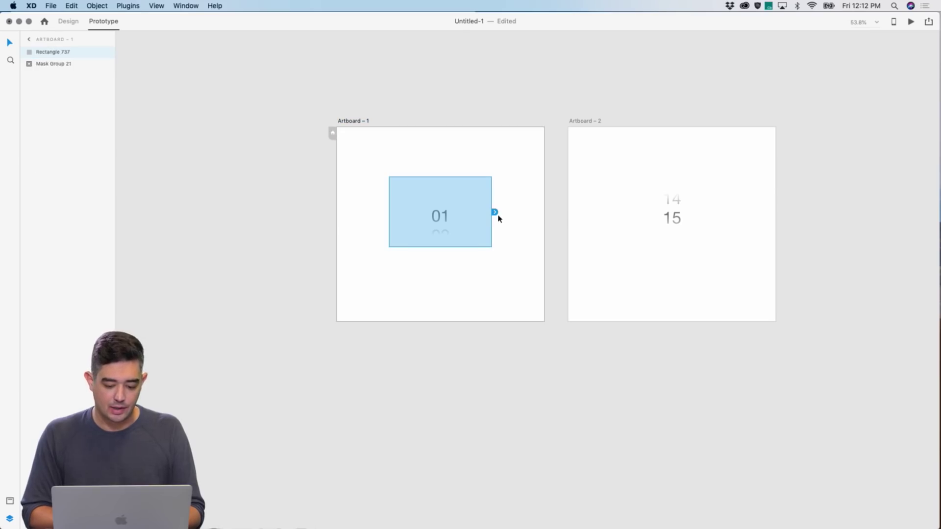
pyautogui.moveTo(494, 213); pyautogui.dragTo(601, 233)
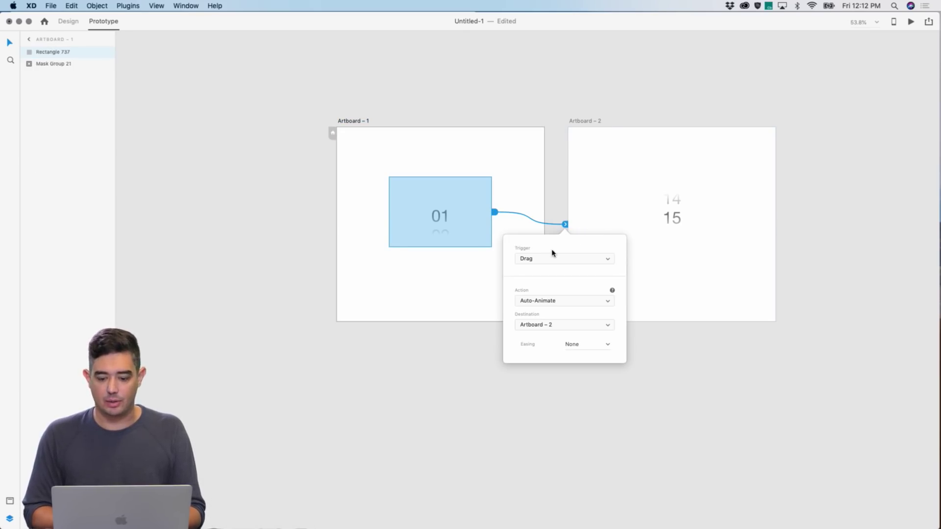
pyautogui.click(561, 259)
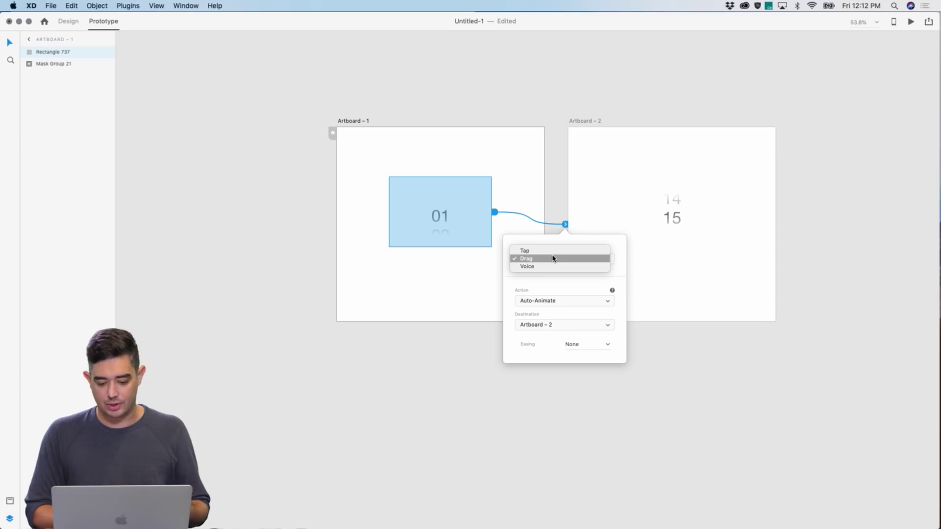
pyautogui.click(549, 260)
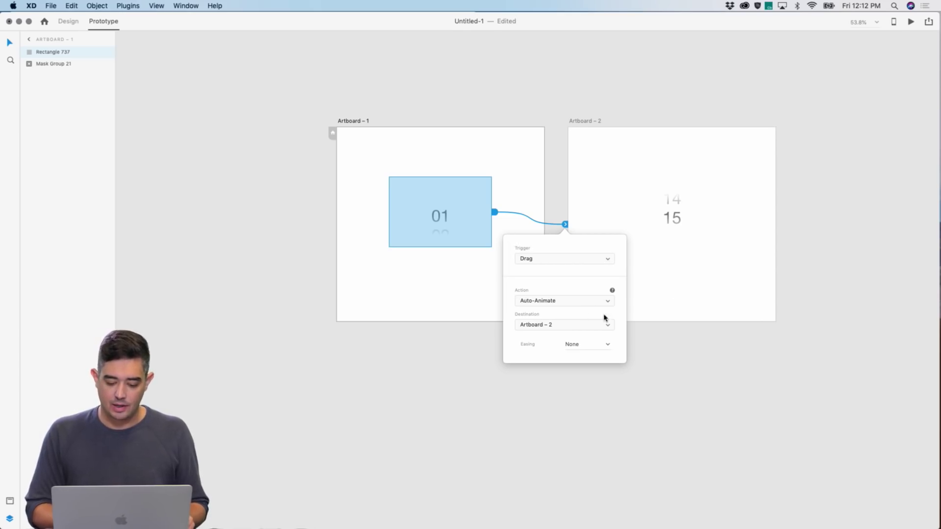
pyautogui.click(415, 278)
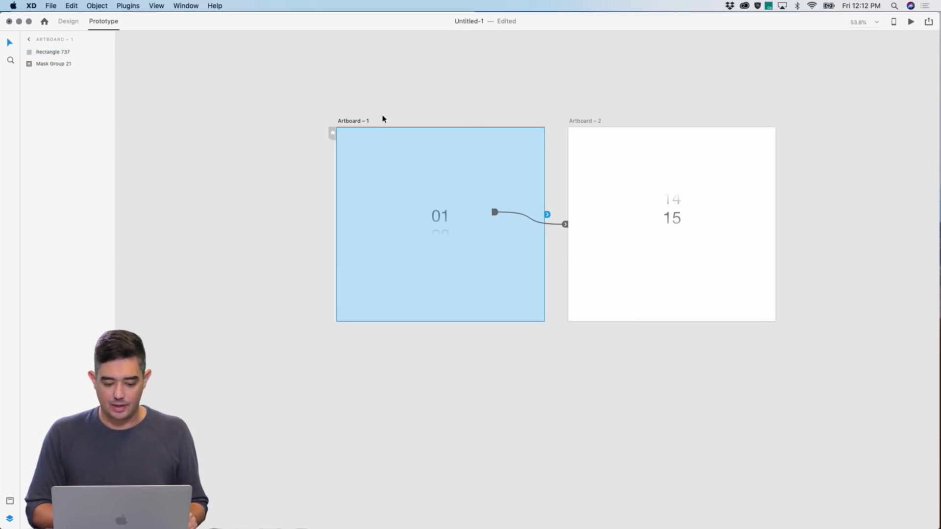
# Preview the drag interaction from Artboard – 1 twice and check the gradient rectangles and their links on both artboards
pyautogui.click(911, 21)
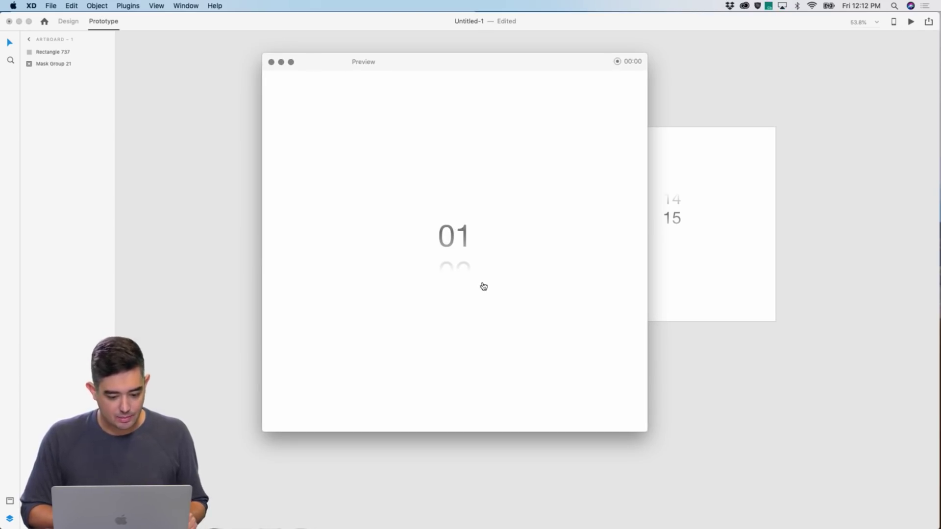
pyautogui.click(271, 63)
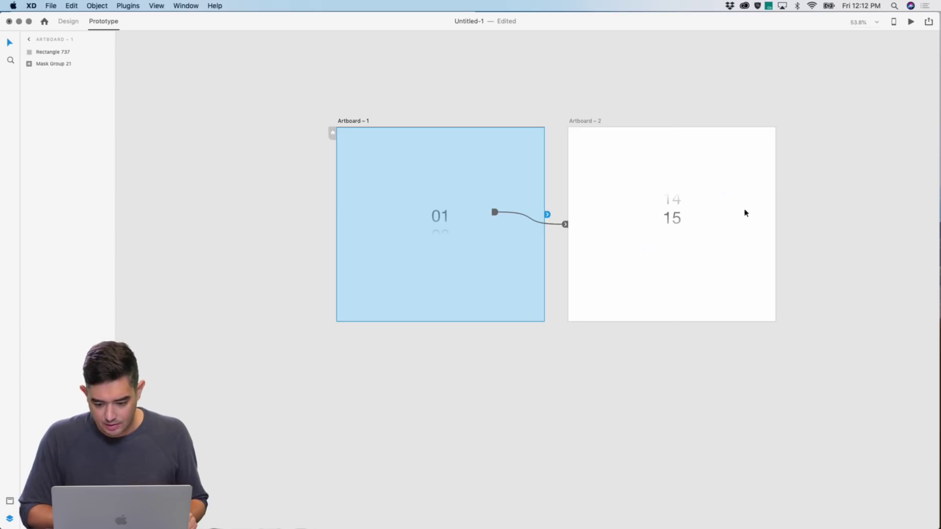
pyautogui.click(674, 221)
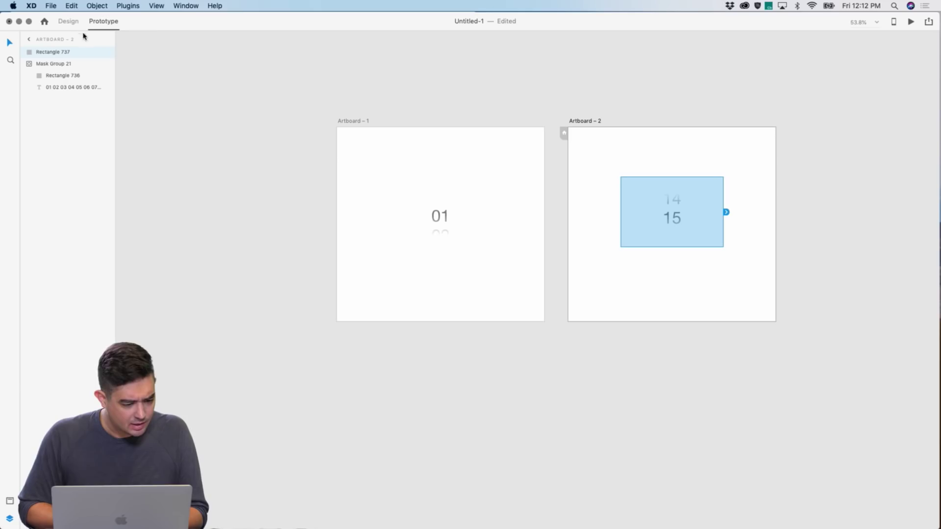
pyautogui.click(448, 216)
pyautogui.click(667, 220)
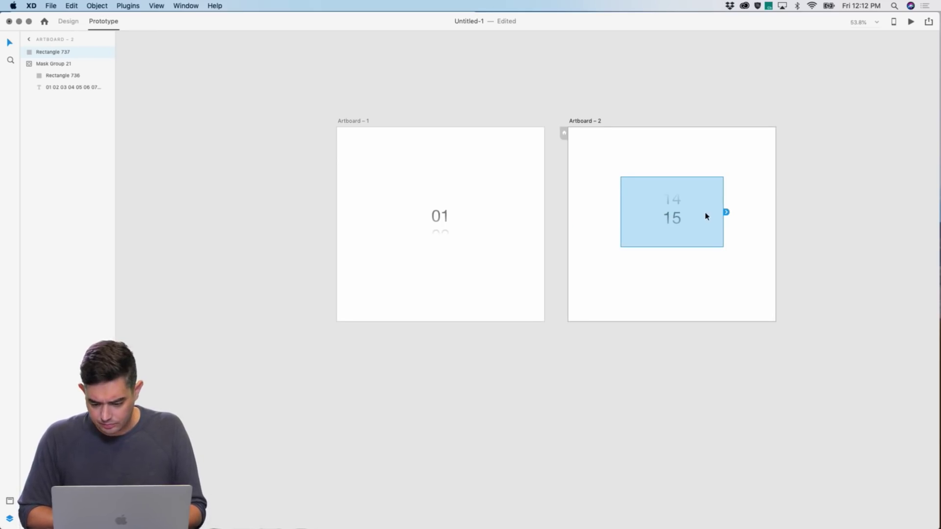
pyautogui.click(414, 163)
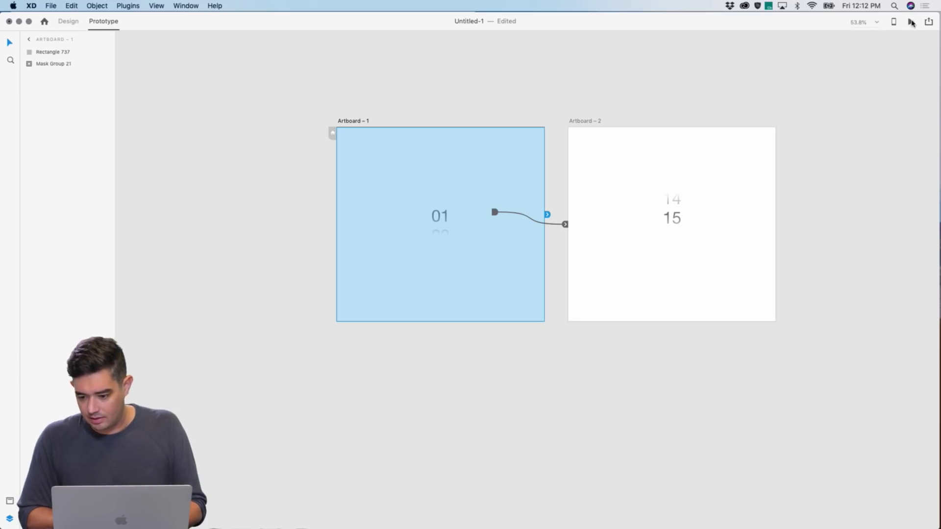
pyautogui.click(910, 21)
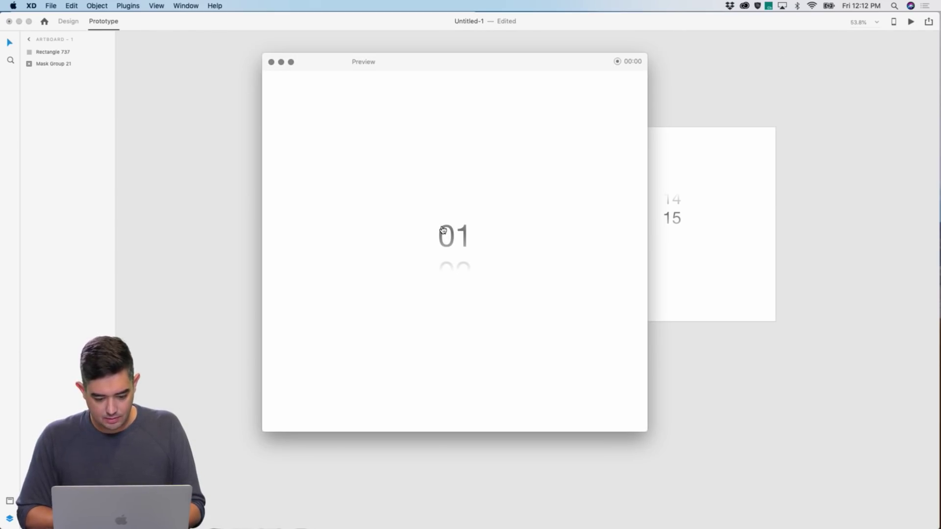
pyautogui.click(271, 62)
# Change the trigger of the link from Artboard – 1 to Artboard – 2 to Tap
pyautogui.click(532, 219)
pyautogui.click(550, 258)
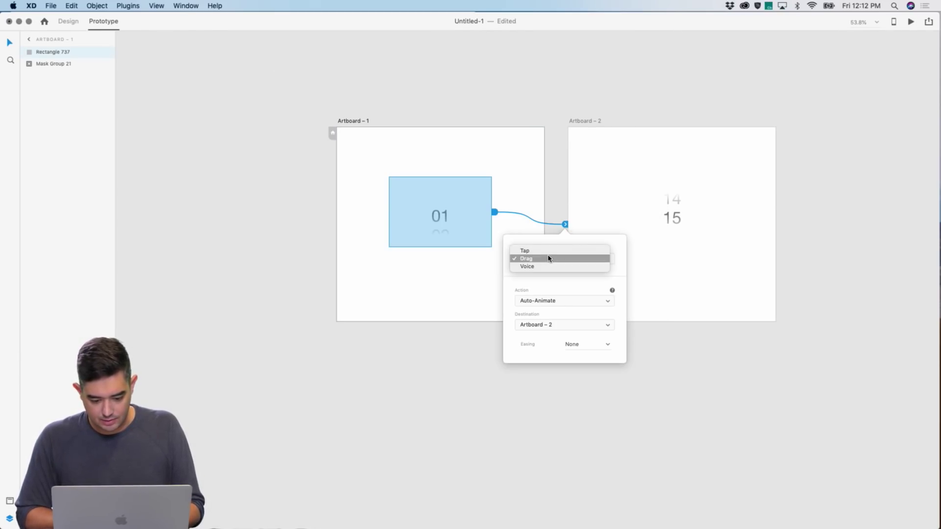
pyautogui.click(549, 249)
# Preview the tap transition from Artboard – 1 and reselect its linked gradient rectangle
pyautogui.click(340, 126)
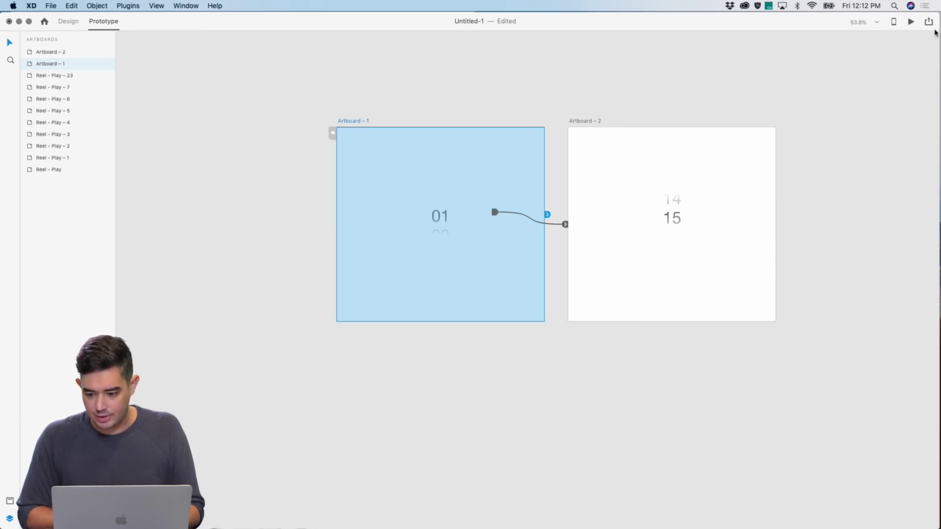
pyautogui.click(910, 22)
pyautogui.click(458, 229)
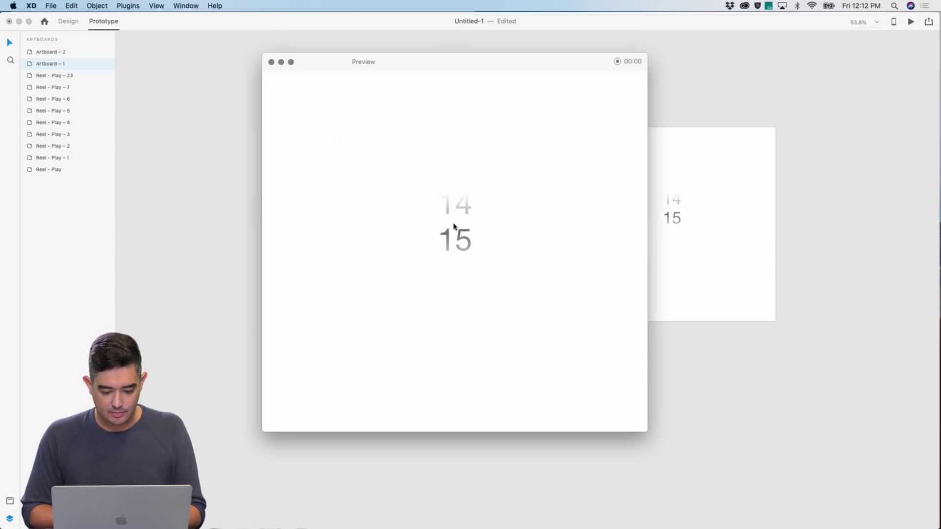
pyautogui.click(271, 62)
pyautogui.click(440, 209)
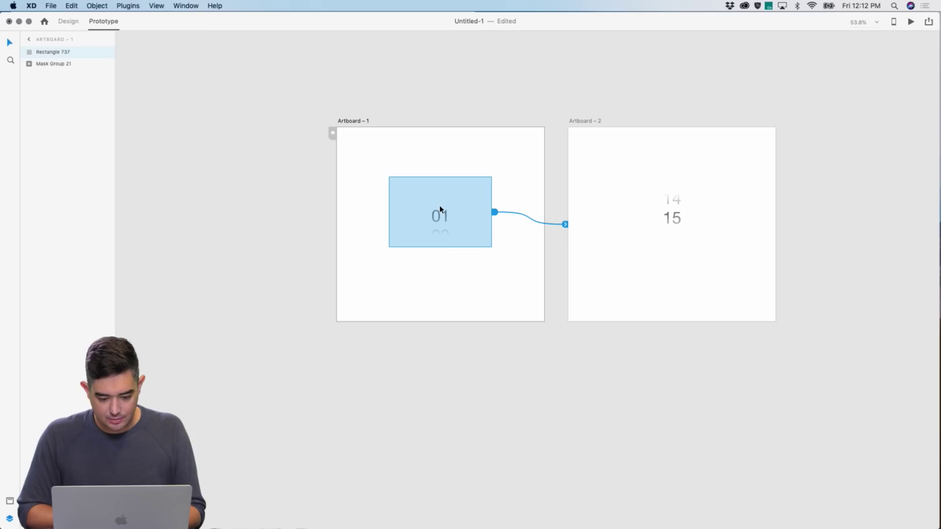
# Remove the link from the gradient rectangle on Artboard – 1 to Artboard – 2
pyautogui.click(351, 123)
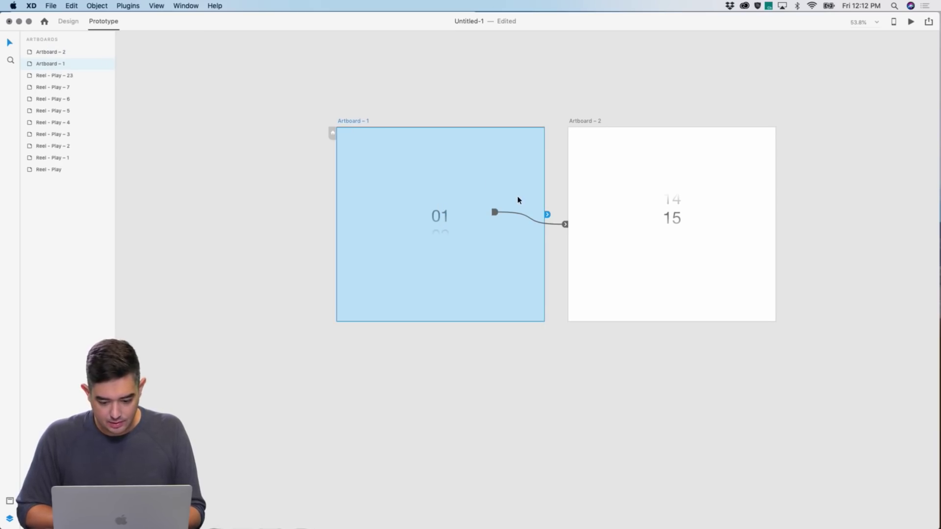
pyautogui.click(566, 225)
pyautogui.press('Delete')
# Link the whole of Artboard – 1 to Artboard – 2 and set the link's trigger
pyautogui.click(365, 120)
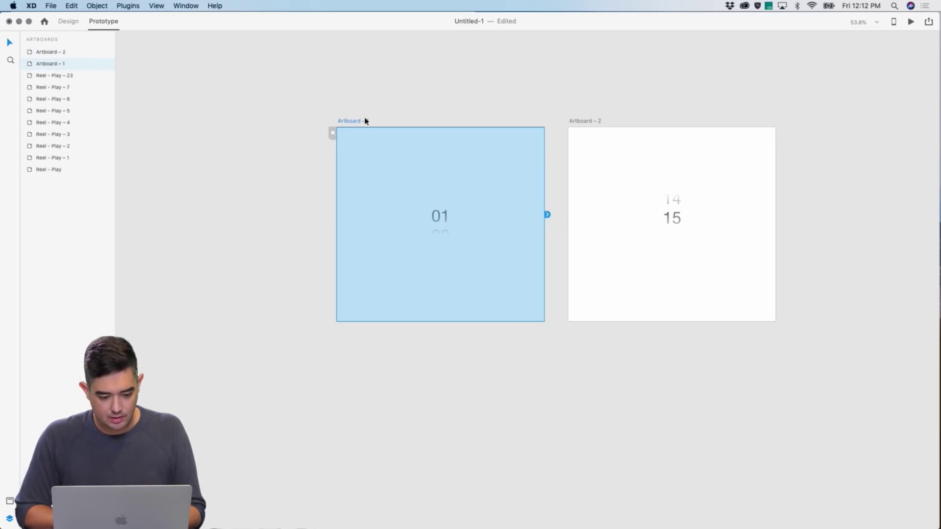
pyautogui.moveTo(548, 214); pyautogui.dragTo(607, 212)
pyautogui.click(562, 264)
pyautogui.click(562, 273)
pyautogui.click(563, 259)
pyautogui.click(564, 251)
pyautogui.click(358, 123)
# Preview the artboard link from Artboard – 1, testing it with both a drag and a tap gesture
pyautogui.click(913, 22)
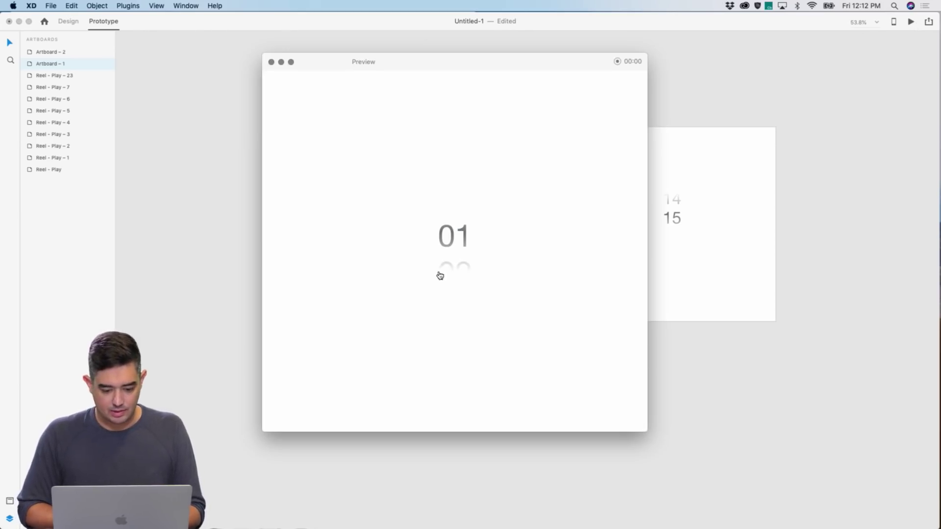
pyautogui.moveTo(450, 242); pyautogui.dragTo(443, 197)
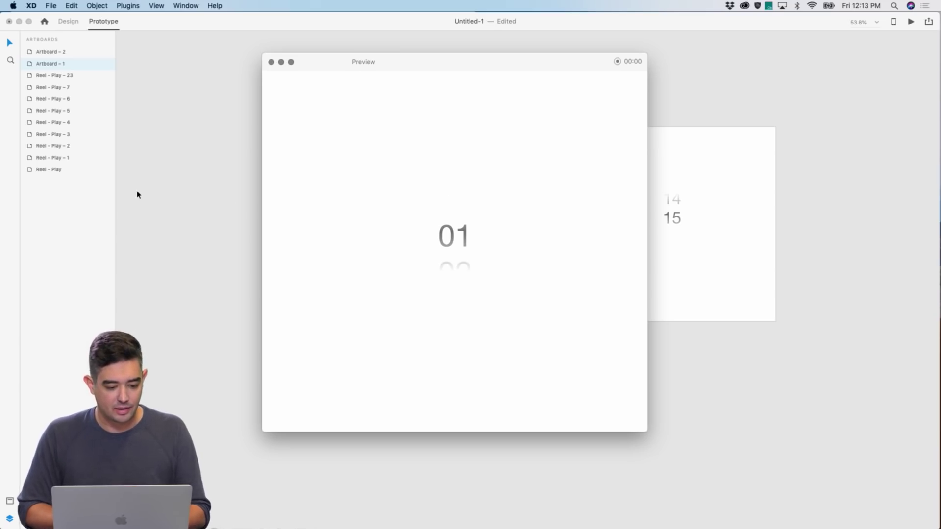
pyautogui.moveTo(322, 60); pyautogui.dragTo(179, 39)
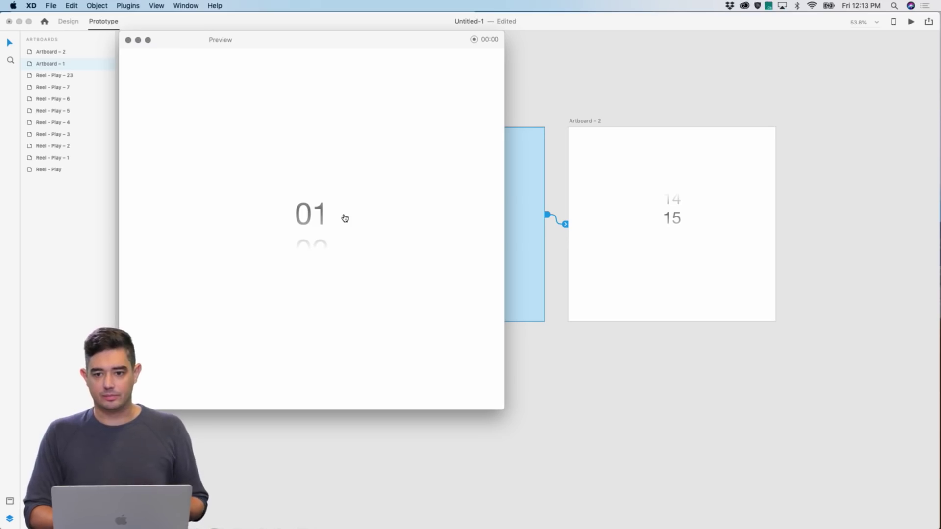
pyautogui.click(324, 223)
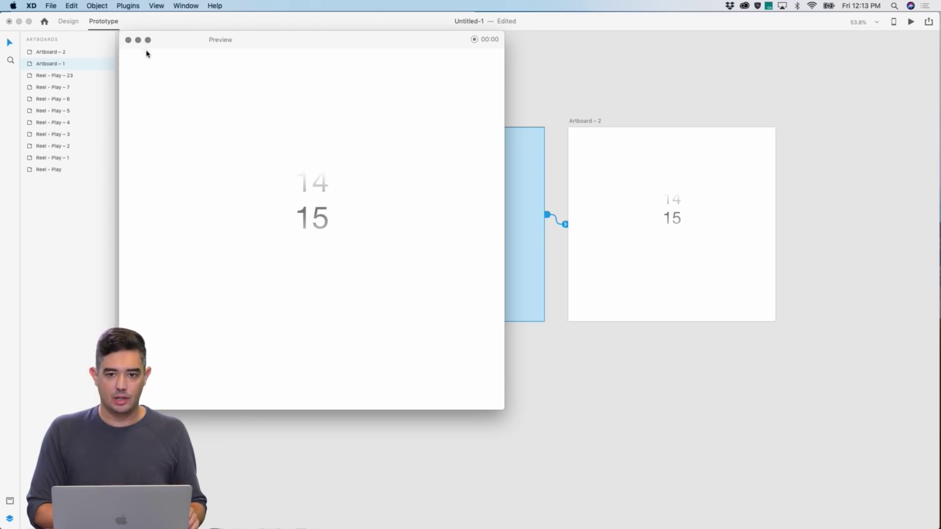
pyautogui.click(128, 40)
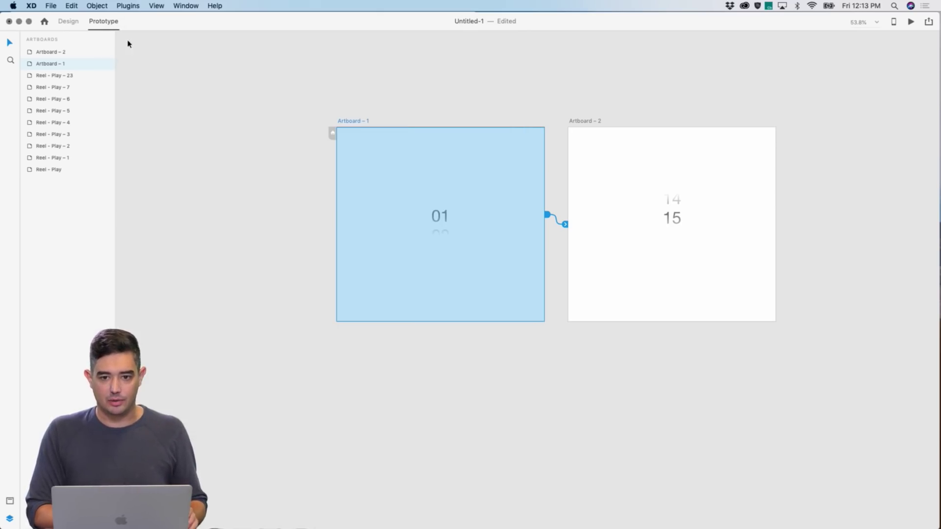
# Remove the link from Artboard – 1 to Artboard – 2 and select the gradient rectangle
pyautogui.click(448, 216)
pyautogui.moveTo(564, 225); pyautogui.dragTo(542, 234)
pyautogui.click(455, 211)
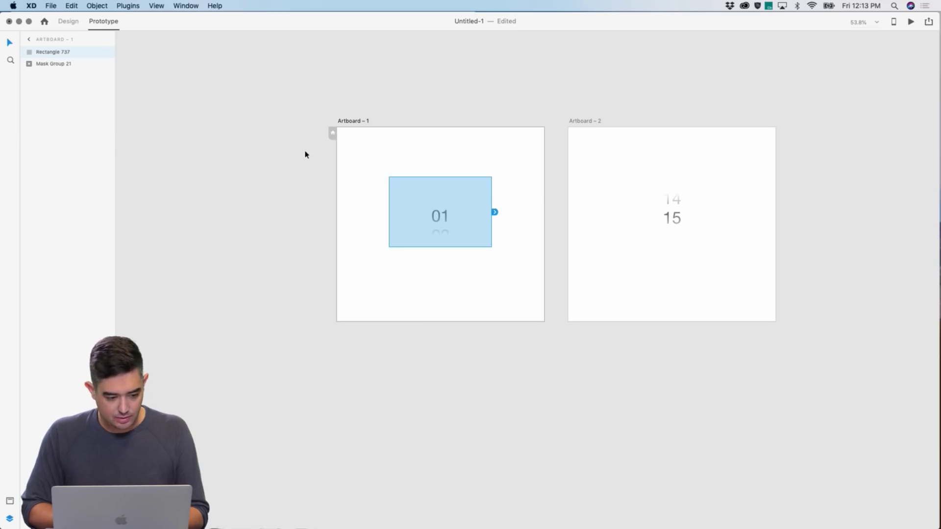
# In Design mode, draw a rectangle about 177 × 133 over the number 01 on Artboard – 1
pyautogui.click(68, 21)
pyautogui.click(8, 61)
pyautogui.moveTo(418, 197); pyautogui.dragTo(465, 232)
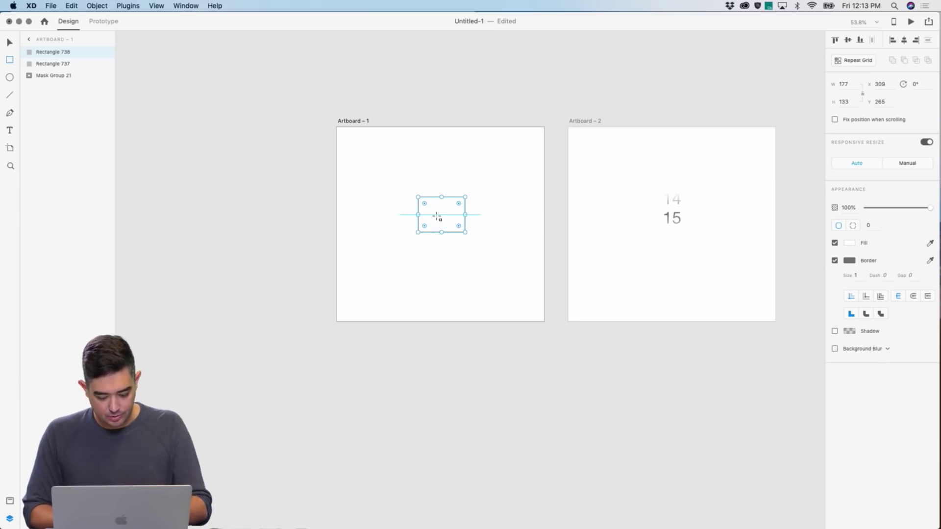
pyautogui.moveTo(881, 211); pyautogui.dragTo(880, 210)
pyautogui.press('super+z')
# Turn off the fill and border of the new rectangle over 01 and keep it selected
pyautogui.click(835, 243)
pyautogui.click(834, 261)
pyautogui.press('v')
pyautogui.click(447, 216)
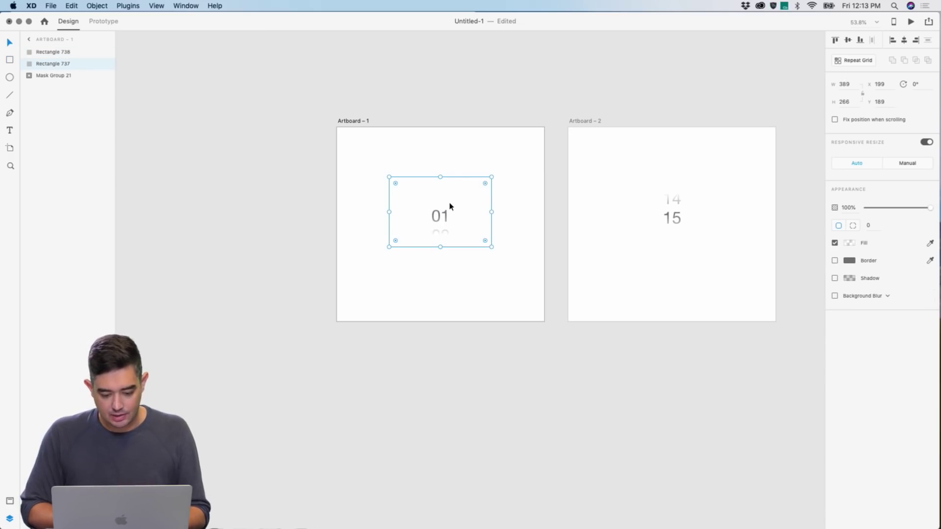
pyautogui.click(48, 52)
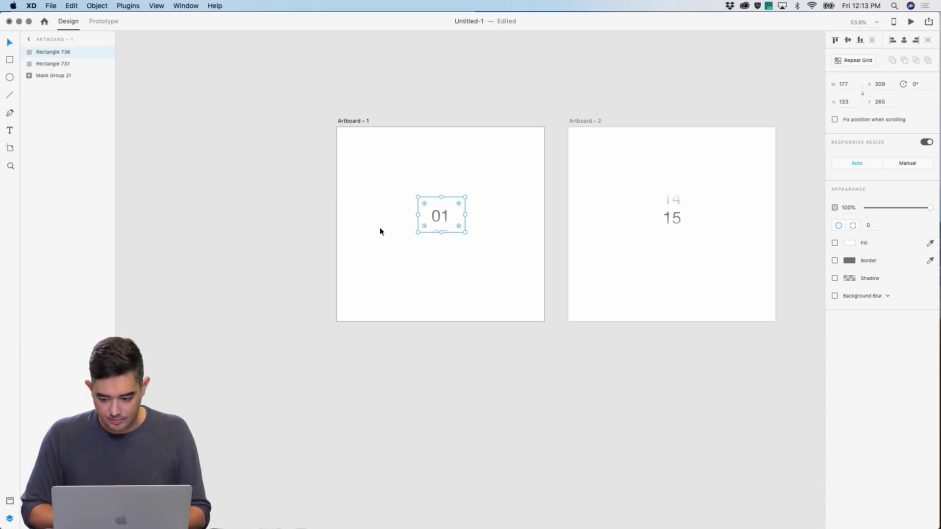
# Copy the invisible rectangle to Artboard – 2 and undo an accidental move of the gradient rectangle there
pyautogui.click(104, 21)
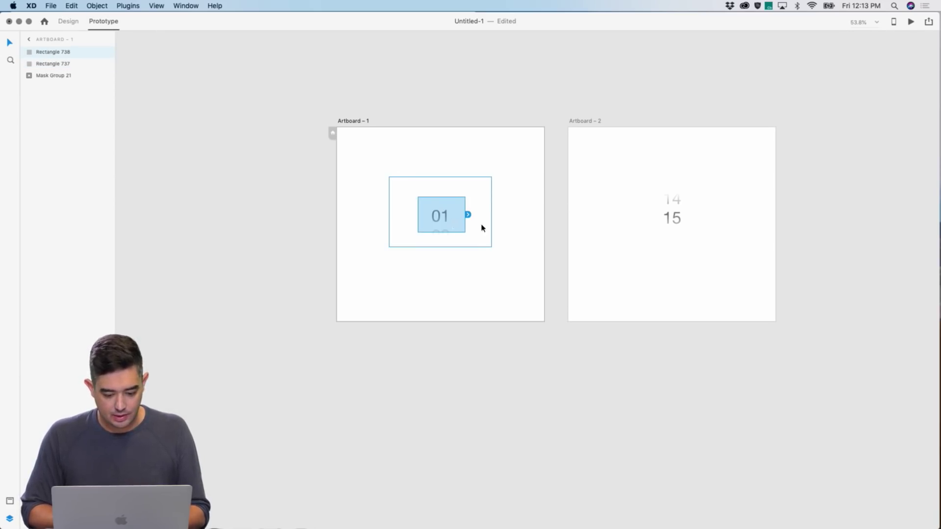
pyautogui.click(672, 216)
pyautogui.moveTo(668, 222); pyautogui.dragTo(673, 310)
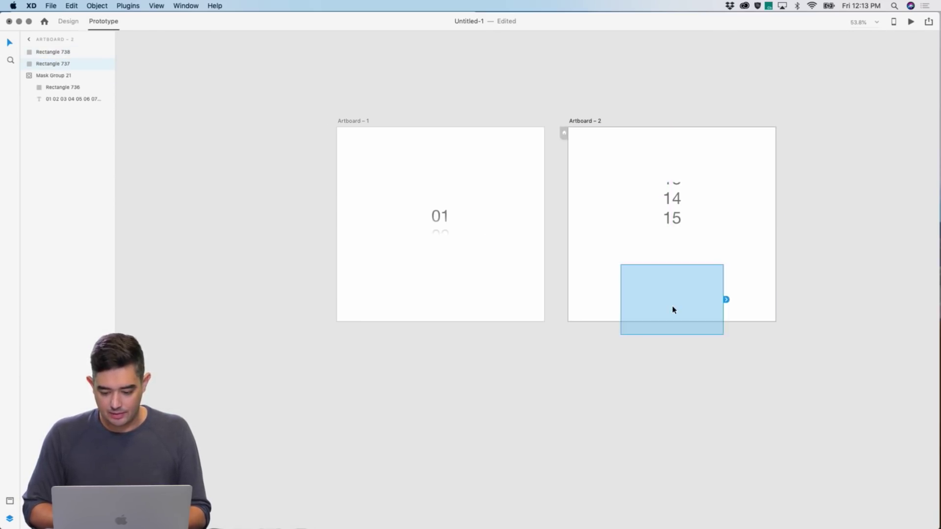
pyautogui.press('super+z')
pyautogui.click(755, 291)
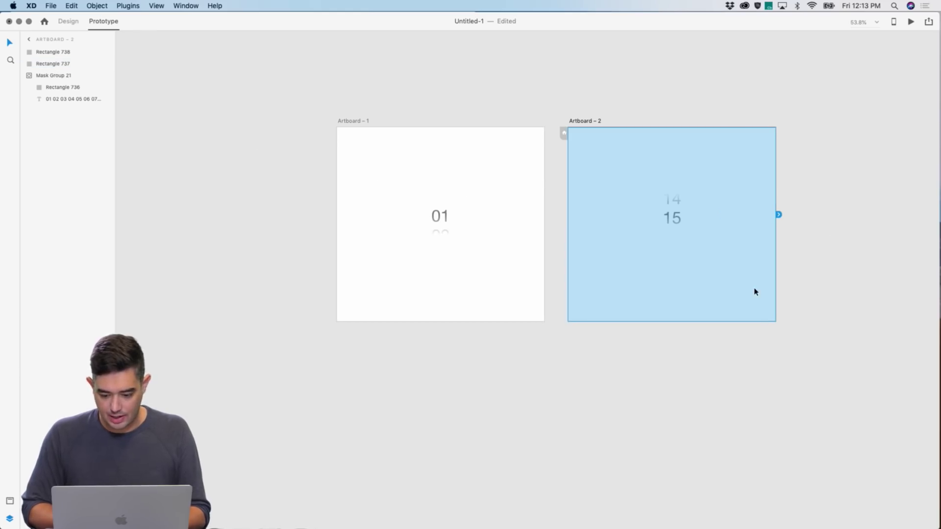
# Move the invisible rectangle on Artboard – 2 down below the number 15, to Y 528
pyautogui.click(54, 51)
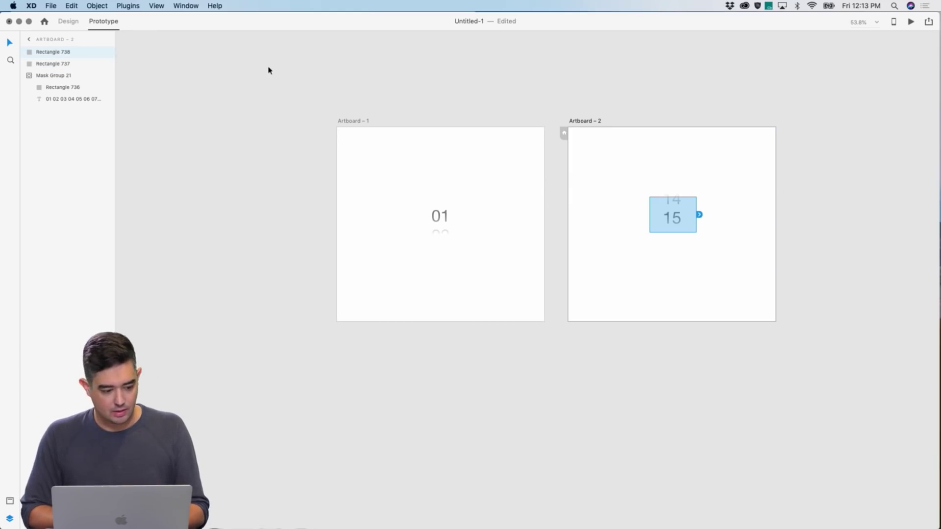
pyautogui.click(71, 21)
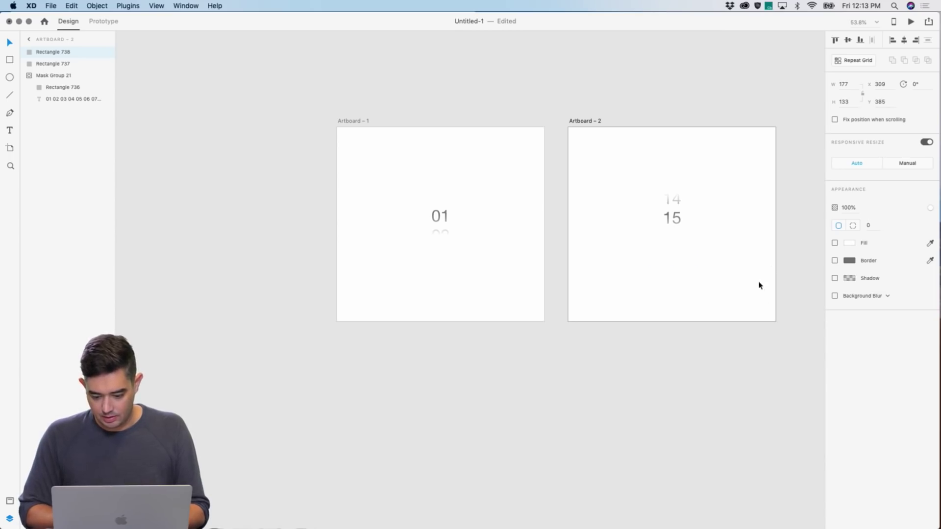
pyautogui.click(834, 243)
pyautogui.click(689, 251)
pyautogui.moveTo(687, 266); pyautogui.dragTo(689, 305)
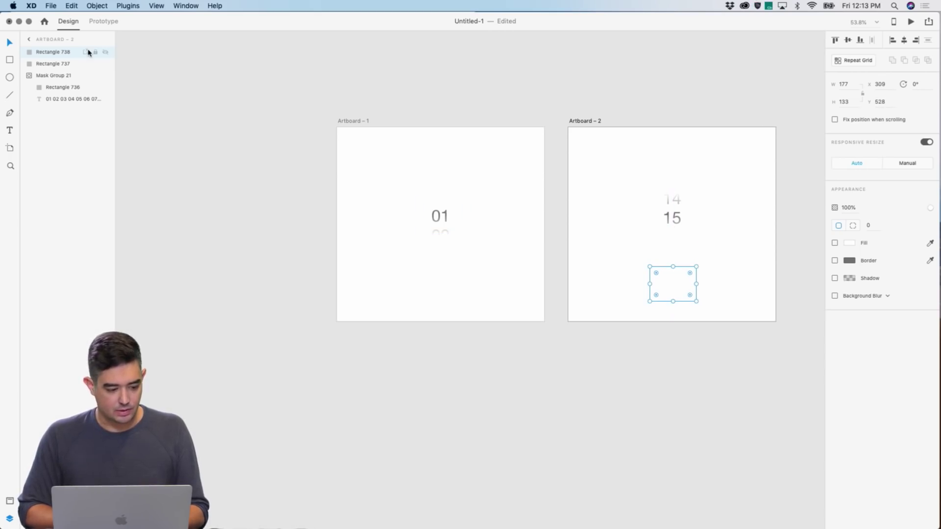
# Link the invisible rectangle on Artboard – 1 to Artboard – 2 with a Drag trigger, Auto-Animate action and easing None
pyautogui.click(378, 193)
pyautogui.click(45, 52)
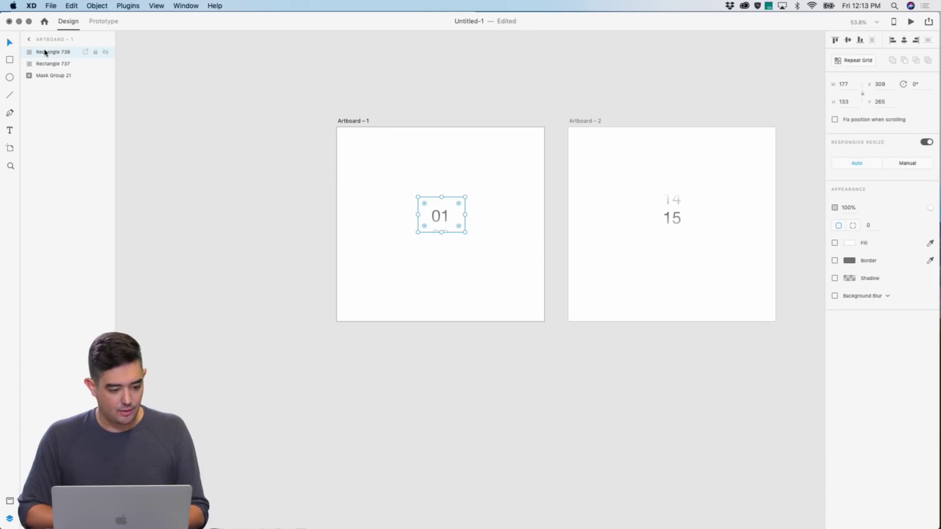
pyautogui.click(103, 21)
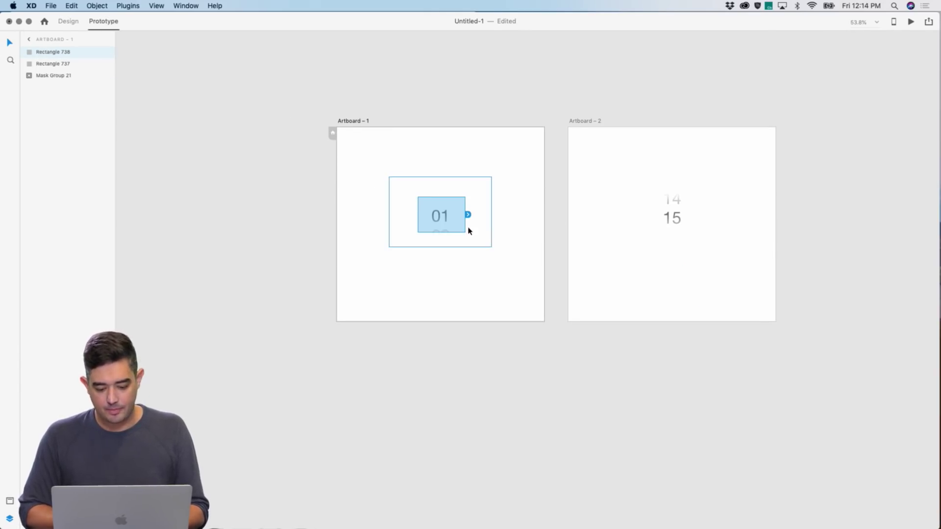
pyautogui.moveTo(468, 215); pyautogui.dragTo(629, 255)
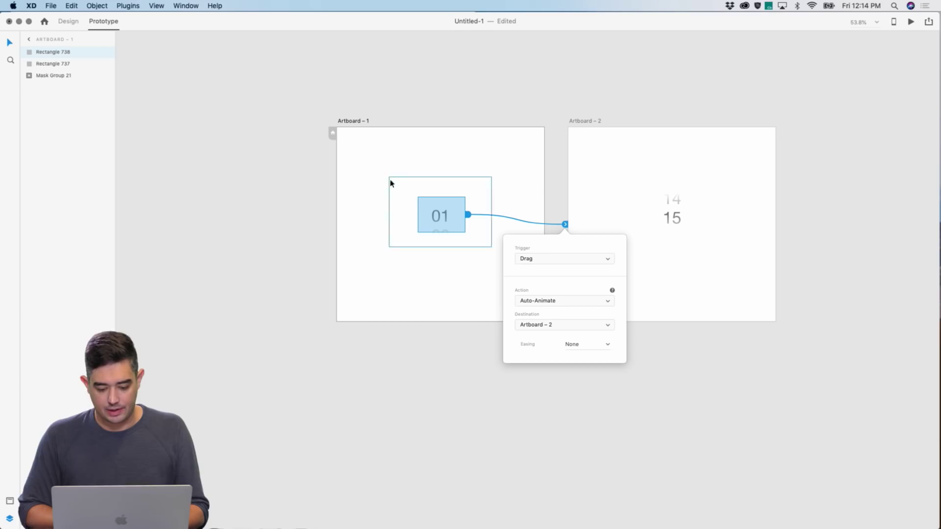
# Preview the drag interaction from Artboard – 1, moving the number column back and forth repeatedly
pyautogui.click(911, 22)
pyautogui.scroll(-5, 312, 240)
pyautogui.scroll(3, 313, 235)
pyautogui.scroll(-5, 311, 264)
pyautogui.scroll(4, 315, 250)
pyautogui.scroll(-8, 318, 226)
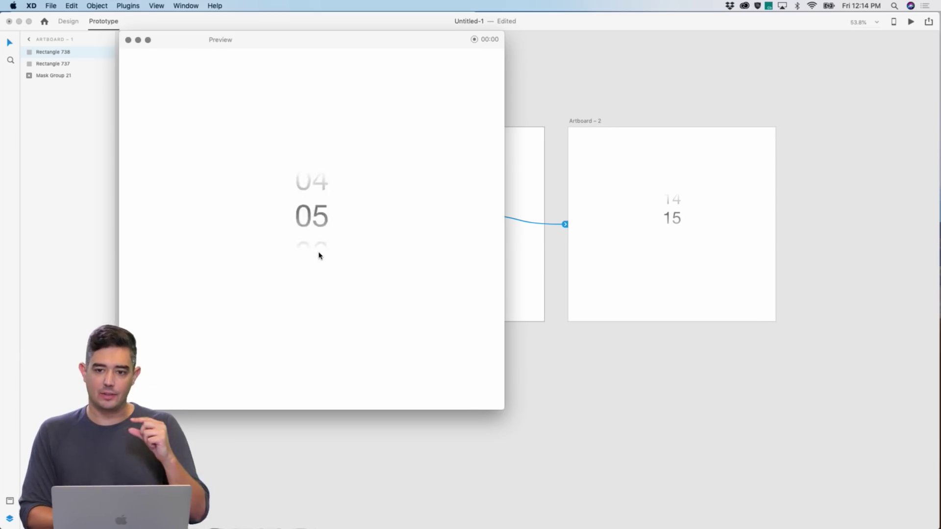
pyautogui.scroll(-5, 315, 323)
pyautogui.scroll(6, 315, 325)
pyautogui.scroll(8, 318, 291)
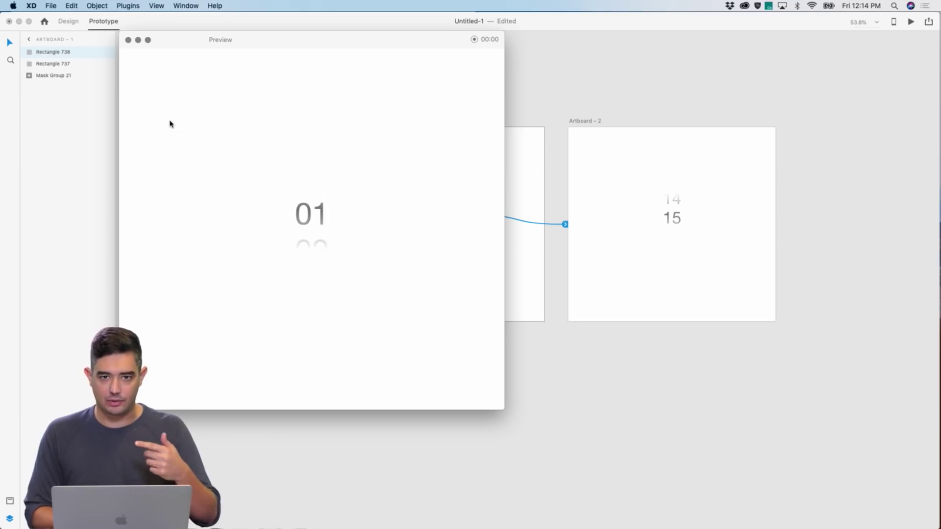
pyautogui.click(128, 39)
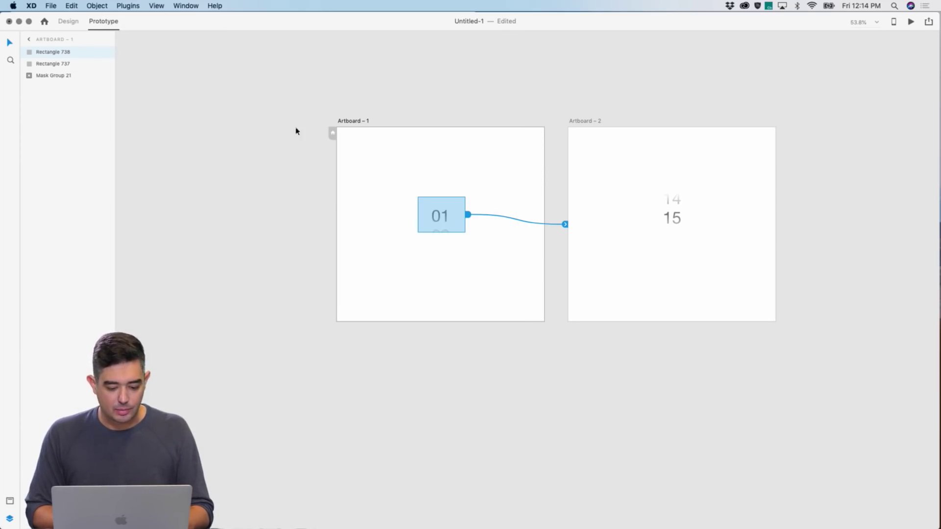
# Delete the invisible rectangle from Artboard – 1 and select the number column text inside Mask Group 21
pyautogui.click(69, 20)
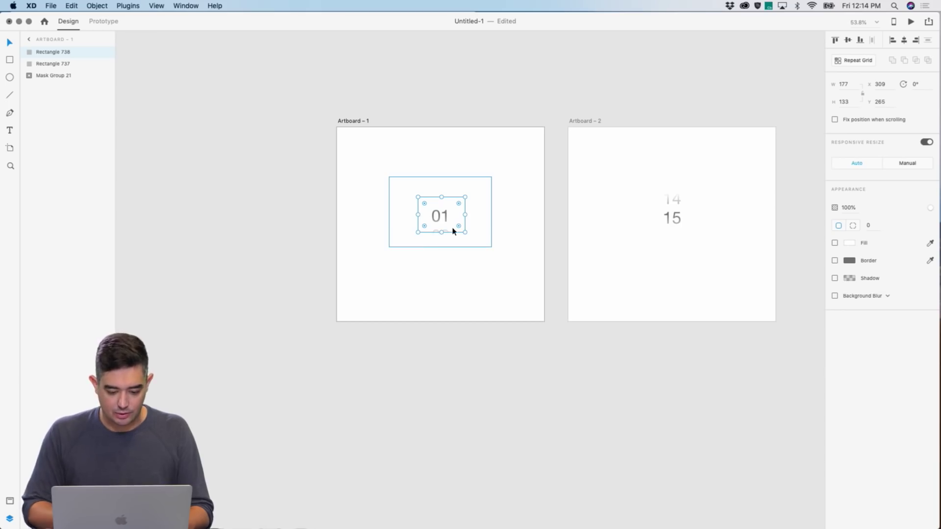
pyautogui.press('Delete')
pyautogui.click(44, 65)
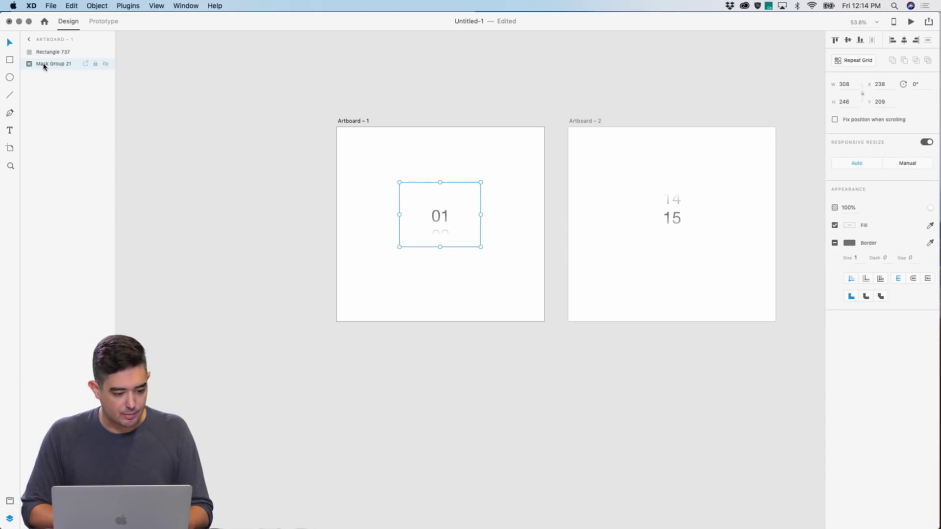
pyautogui.click(29, 66)
pyautogui.click(57, 88)
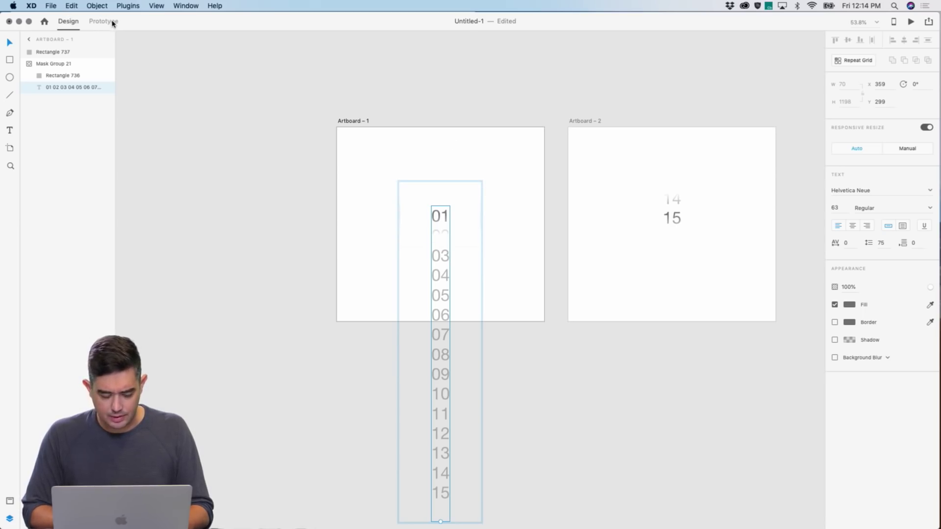
pyautogui.click(214, 93)
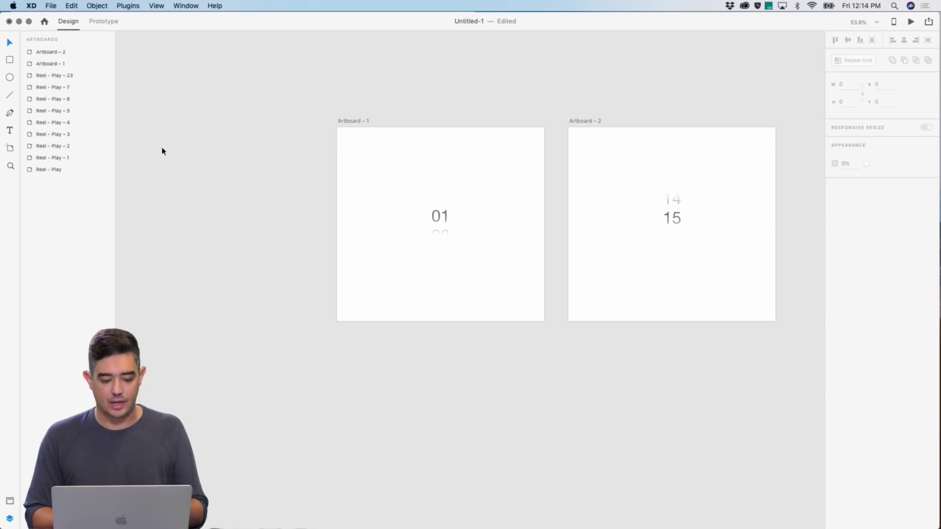
pyautogui.click(359, 124)
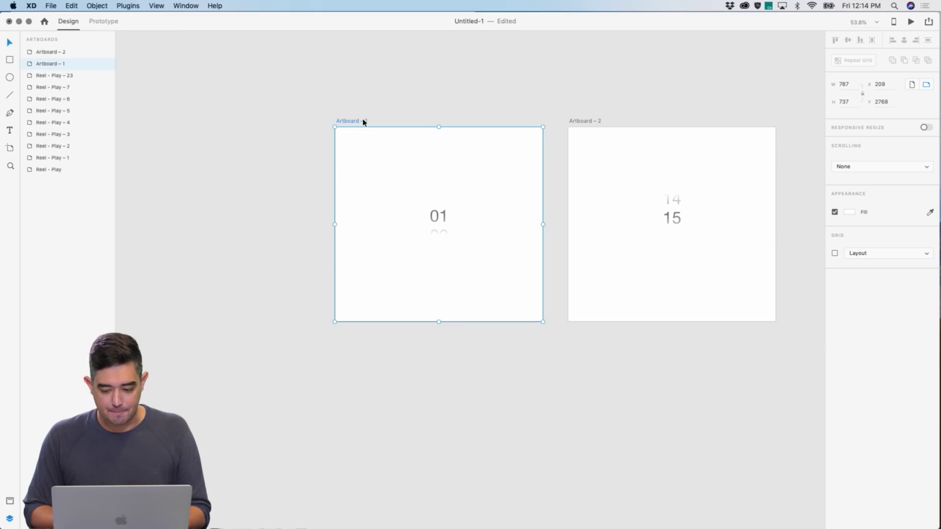
pyautogui.moveTo(363, 122); pyautogui.dragTo(364, 123)
# Switch to Safari and browse the auto-animate Twitter results, examining the masked Javascript library animation
pyautogui.press('super+Tab')
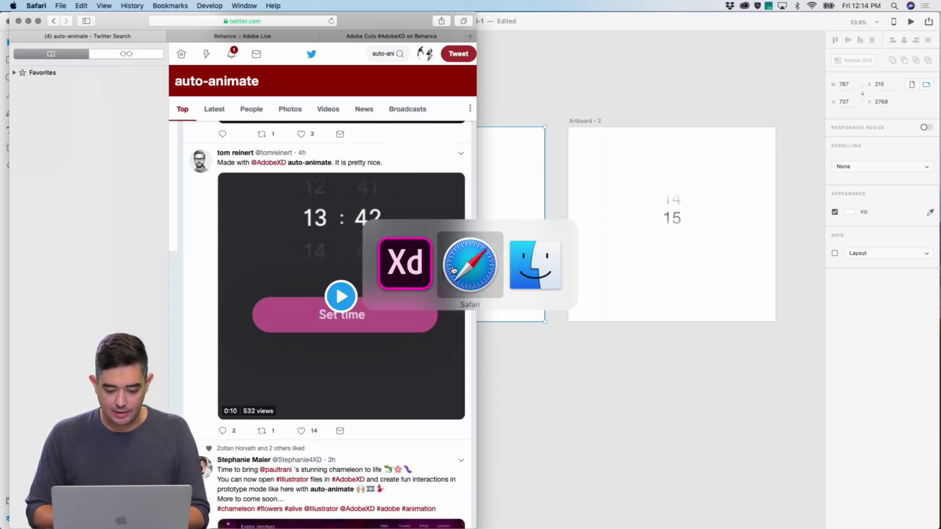
pyautogui.scroll(-10, 270, 290)
pyautogui.scroll(-5, 270, 290)
pyautogui.scroll(5, 269, 291)
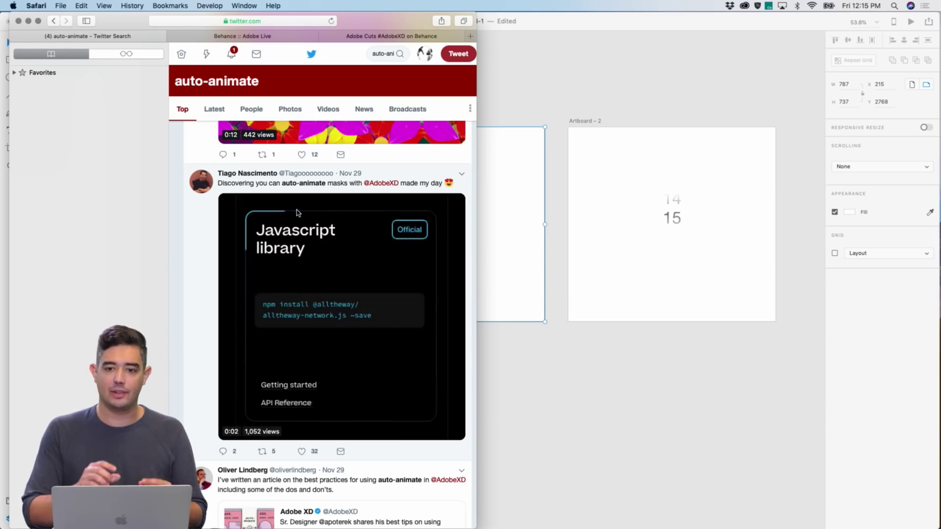
pyautogui.click(384, 267)
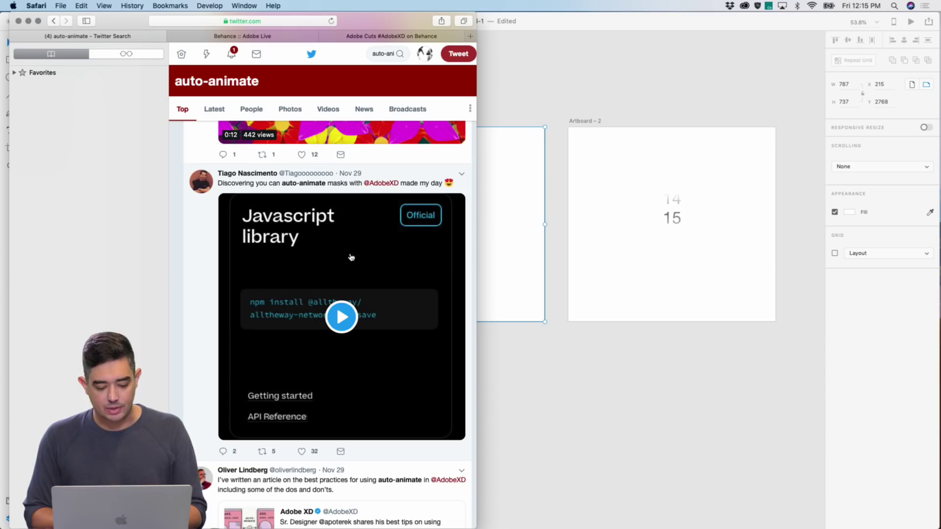
pyautogui.scroll(-1, 344, 256)
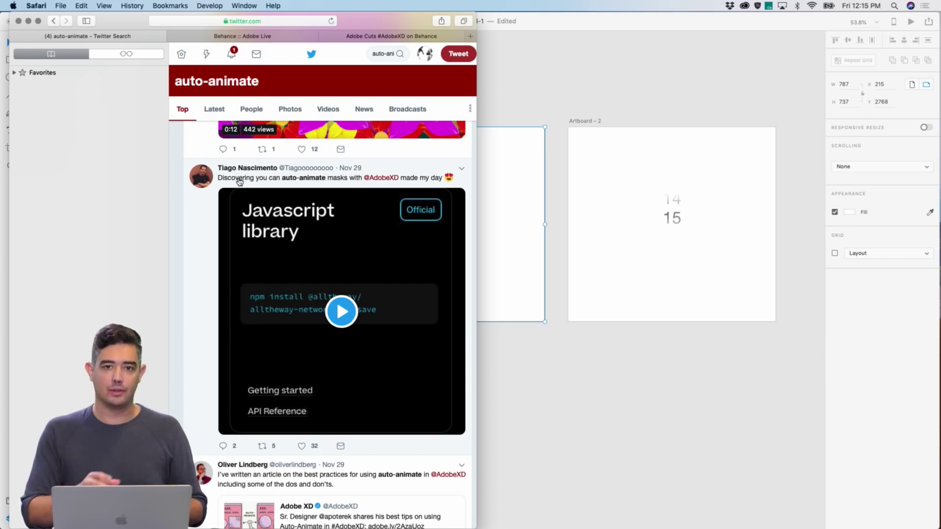
# Switch back to Adobe XD, duplicate Artboard – 1 directly below the original, and delete the copy's contents
pyautogui.click(539, 406)
pyautogui.scroll(-3, 546, 422)
pyautogui.hscroll(2, 294, 178)
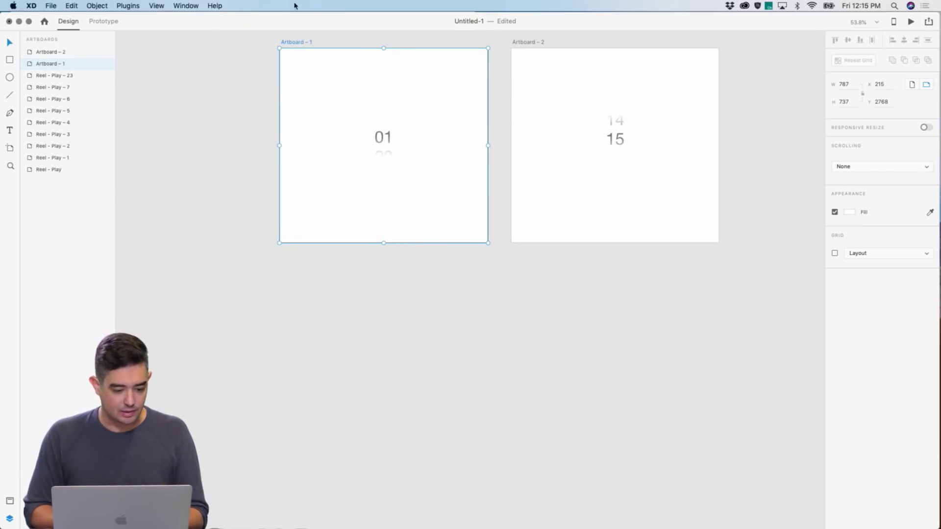
pyautogui.moveTo(292, 46); pyautogui.dragTo(294, 287)
pyautogui.moveTo(233, 340); pyautogui.dragTo(539, 436)
pyautogui.press('Delete')
pyautogui.click(104, 21)
pyautogui.click(344, 311)
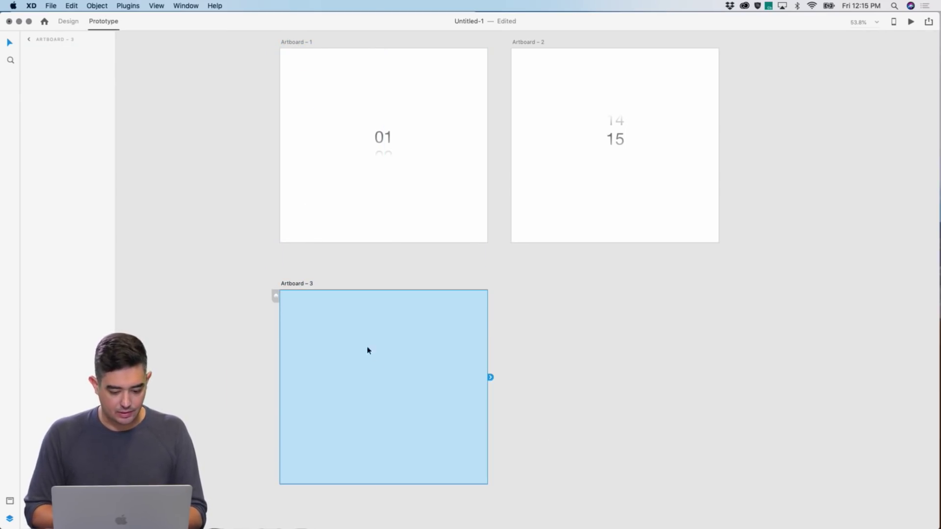
pyautogui.scroll(-1, 260, 292)
pyautogui.scroll(-2, 260, 292)
pyautogui.click(208, 240)
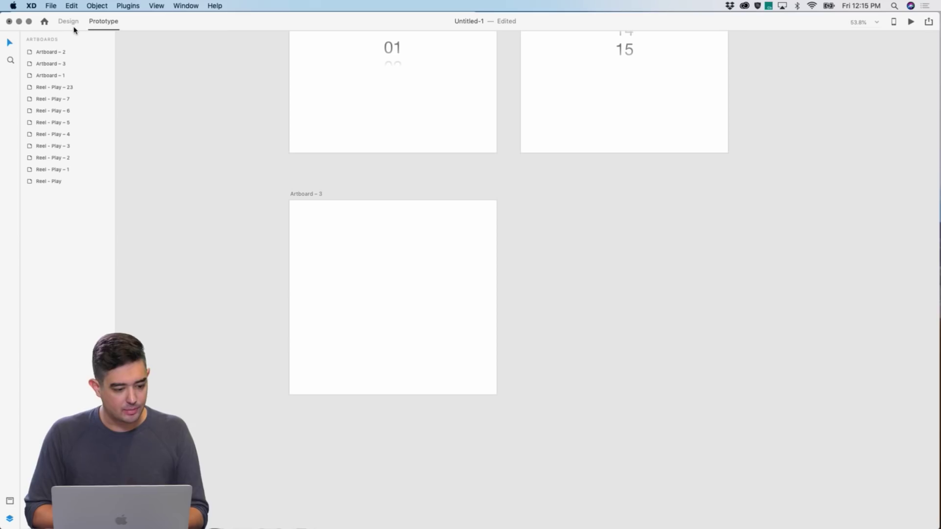
# Cover Artboard – 3 with a 787 × 737 rectangle filled with black (#000000)
pyautogui.click(67, 23)
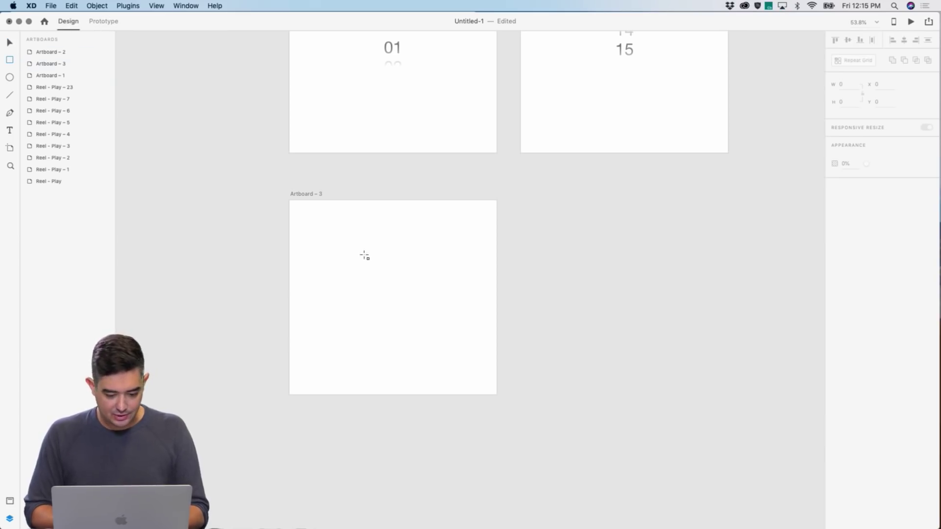
pyautogui.moveTo(321, 233); pyautogui.dragTo(464, 368)
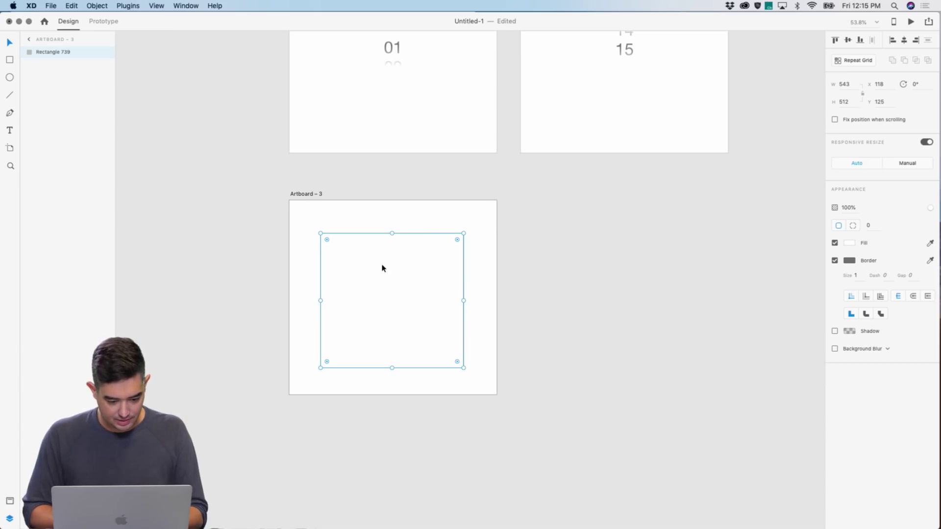
pyautogui.moveTo(392, 279); pyautogui.dragTo(363, 244)
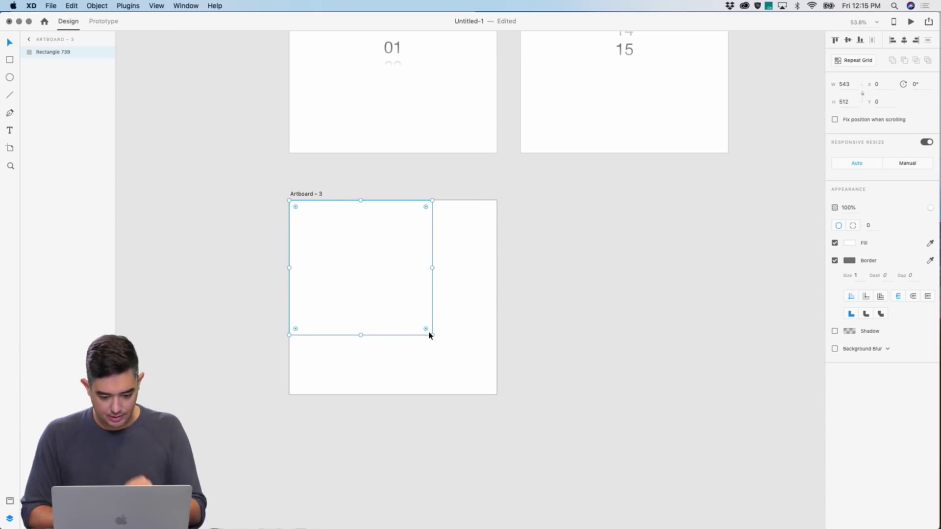
pyautogui.moveTo(431, 336); pyautogui.dragTo(496, 394)
pyautogui.click(848, 244)
pyautogui.moveTo(786, 233); pyautogui.dragTo(663, 318)
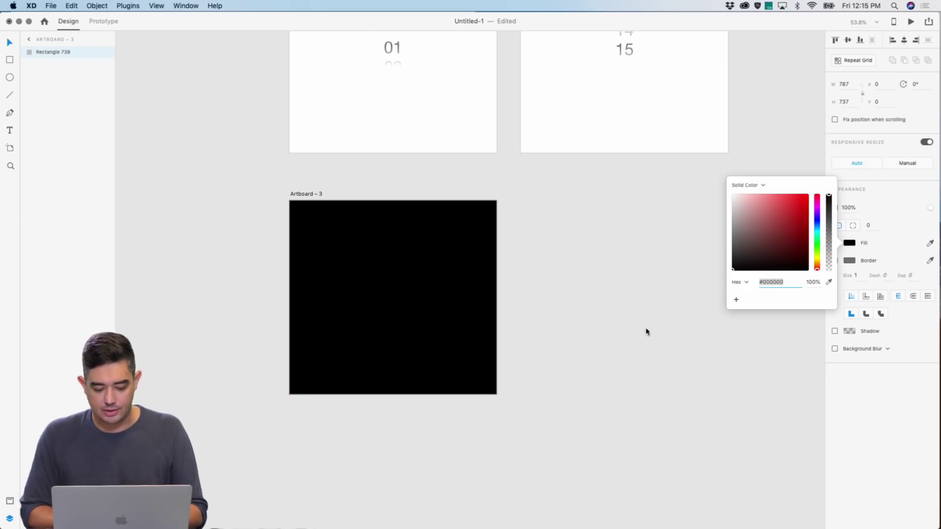
pyautogui.click(534, 311)
pyautogui.click(382, 242)
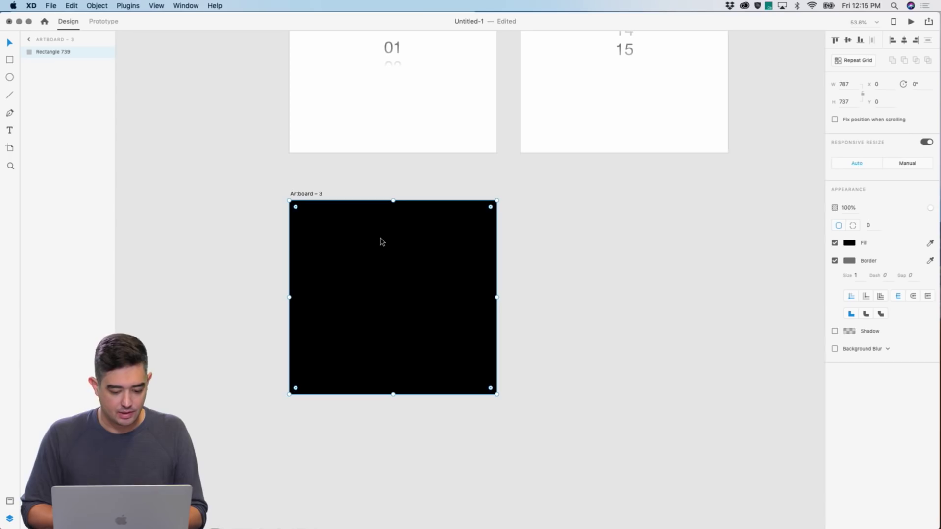
# Draw an unfilled rectangle of about 628 × 591 inside the black background and make its border white
pyautogui.click(101, 22)
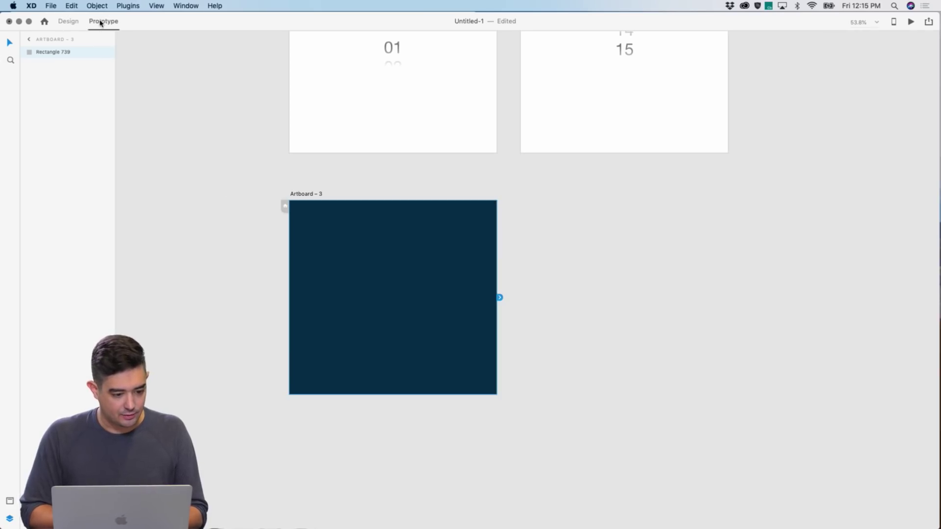
pyautogui.click(68, 22)
pyautogui.click(11, 60)
pyautogui.moveTo(312, 225); pyautogui.dragTo(478, 380)
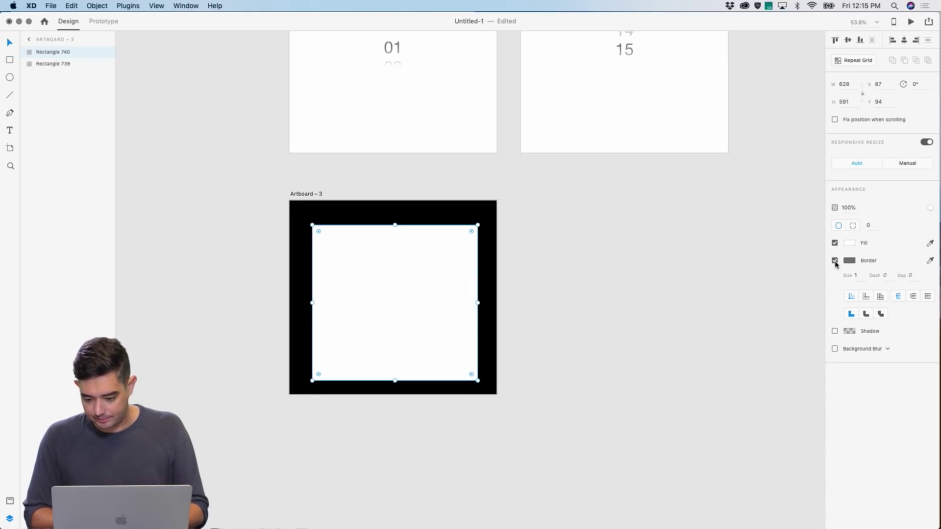
pyautogui.click(835, 242)
pyautogui.click(850, 261)
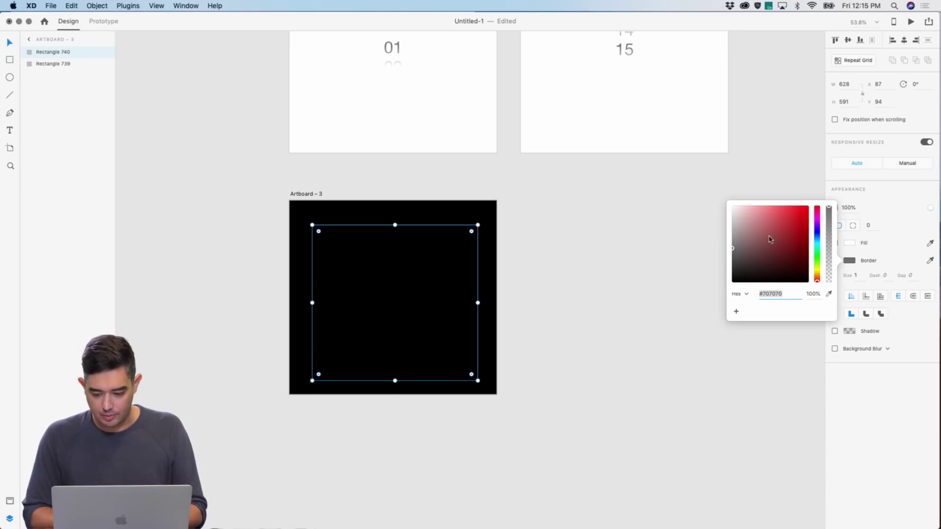
pyautogui.write('v')
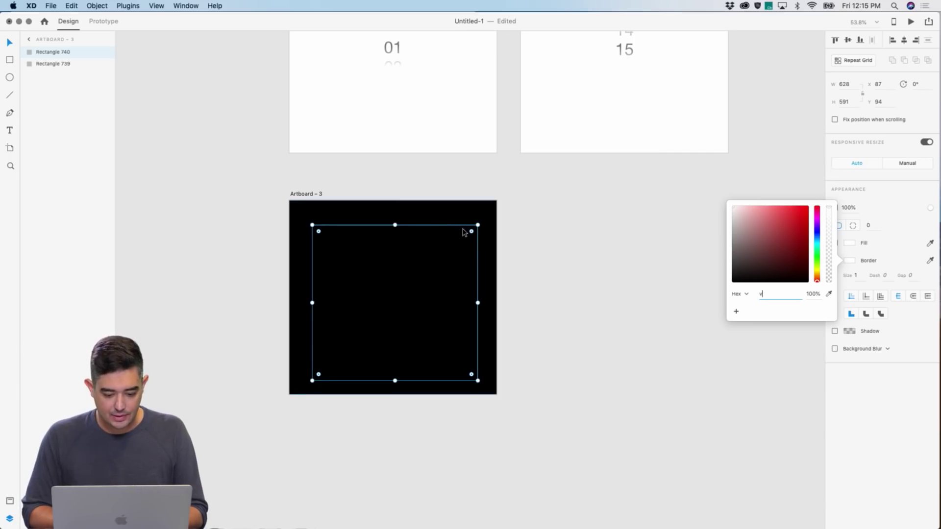
# Round the inner rectangle's corners to a radius of 66 and resize it to about 626 × 629
pyautogui.moveTo(471, 231); pyautogui.dragTo(460, 242)
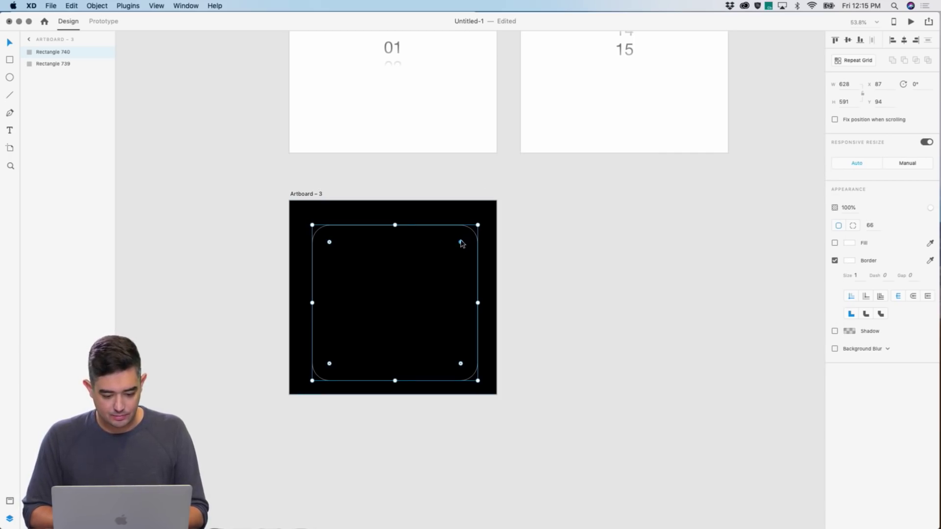
pyautogui.moveTo(395, 223); pyautogui.dragTo(395, 215)
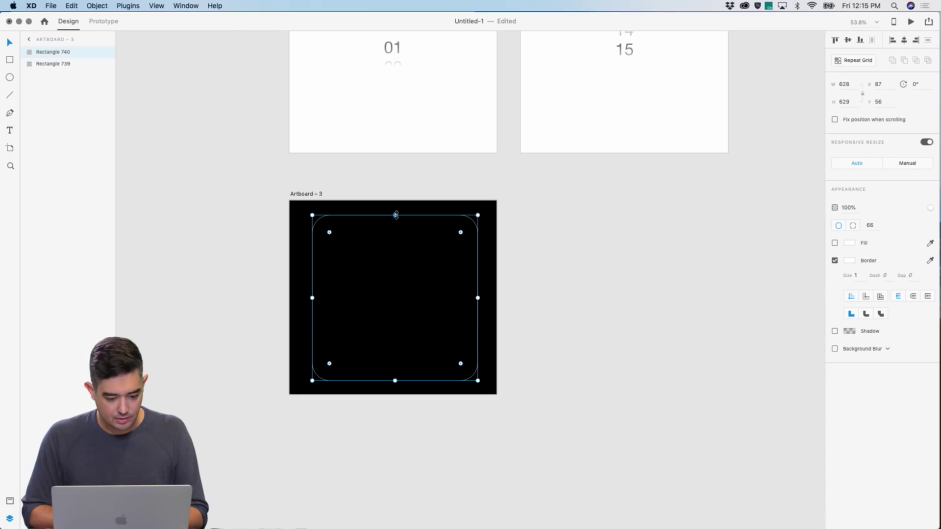
pyautogui.moveTo(311, 299); pyautogui.dragTo(313, 298)
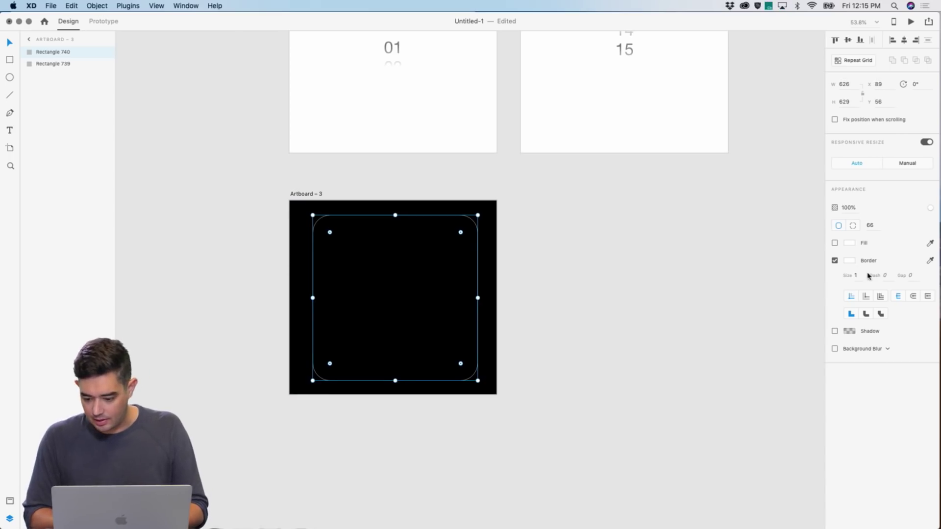
# Thicken the rounded rectangle's white border to size 6
pyautogui.press('Up')
pyautogui.press('Up')
pyautogui.press('Up')
pyautogui.press('Up')
pyautogui.press('Up')
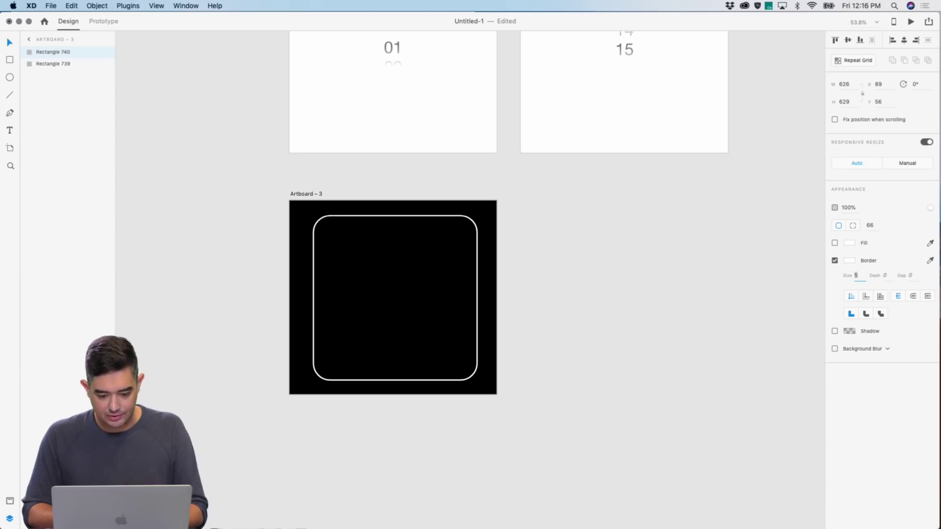
pyautogui.click(534, 331)
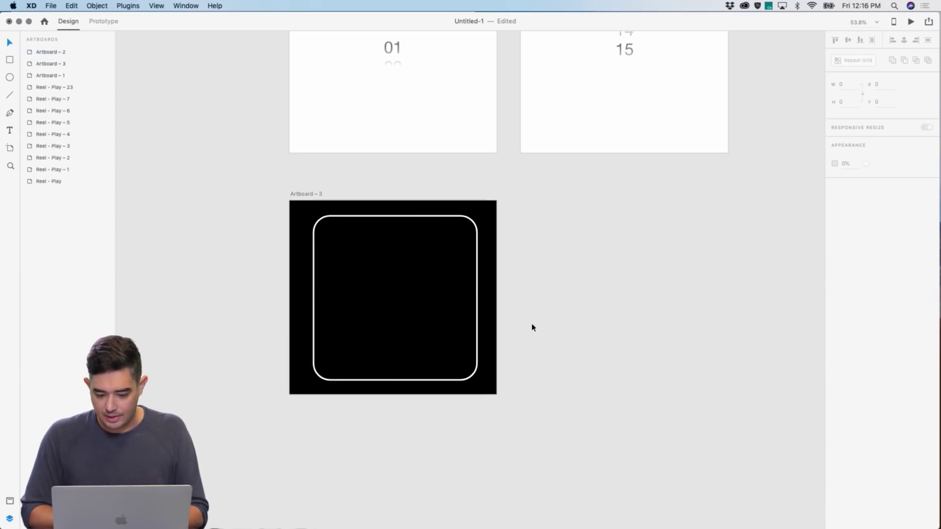
# Add a full-size 787 × 737 rectangle to Artboard – 3 and fill it with red (#FF0000)
pyautogui.click(478, 282)
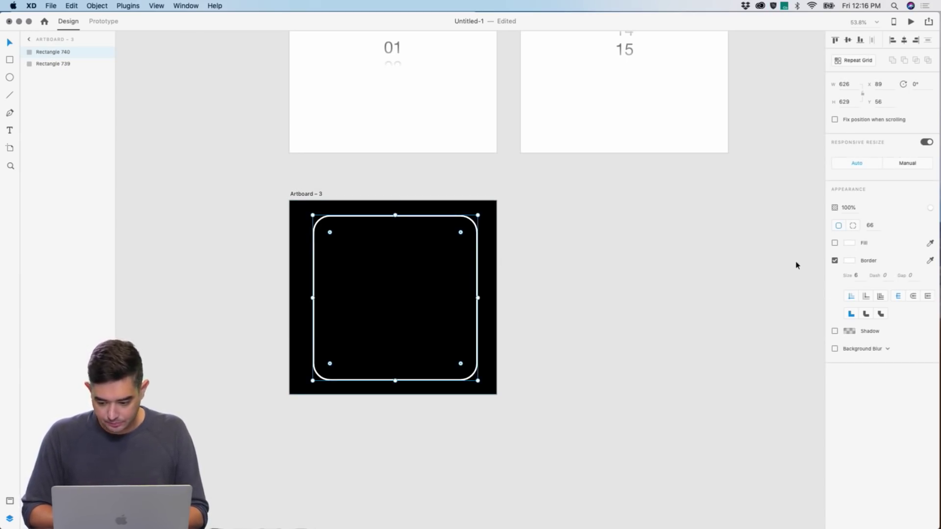
pyautogui.moveTo(492, 225)
pyautogui.mouseDown()
pyautogui.moveTo(492, 306)
pyautogui.moveTo(491, 226)
pyautogui.mouseUp()
pyautogui.click(849, 244)
pyautogui.click(814, 191)
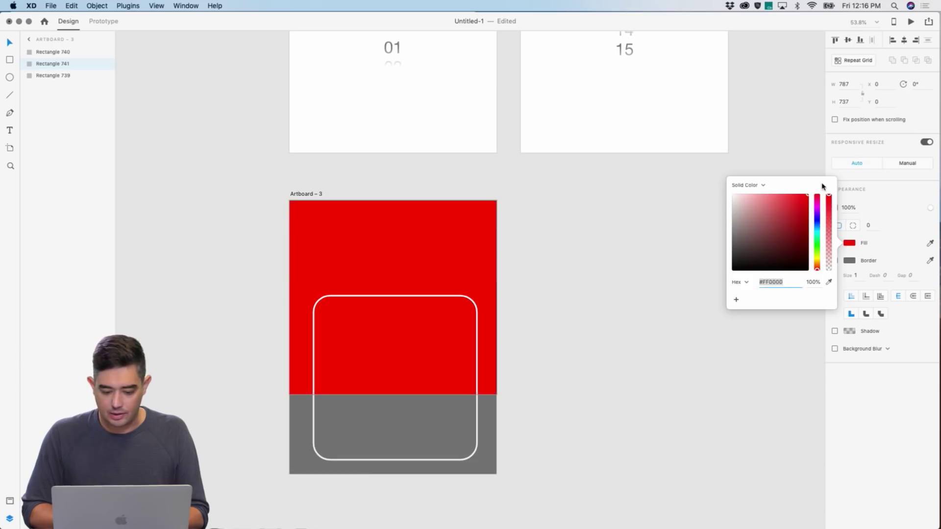
pyautogui.click(579, 323)
# Place the red rectangle behind the black one and align the black rectangle and rounded outline back over the artboard
pyautogui.click(466, 243)
pyautogui.press('super+z')
pyautogui.keyDown('shift'); pyautogui.click(477, 327); pyautogui.keyUp('shift')
pyautogui.moveTo(478, 327); pyautogui.dragTo(474, 247)
pyautogui.click(554, 264)
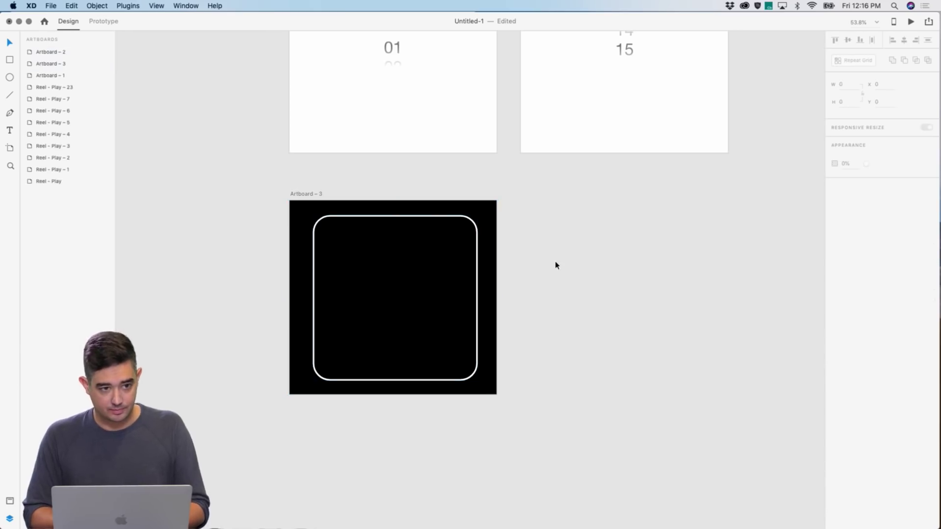
# Try converting the rounded white outline to an editable path
pyautogui.click(457, 218)
pyautogui.keyDown('shift'); pyautogui.click(463, 212); pyautogui.keyUp('shift')
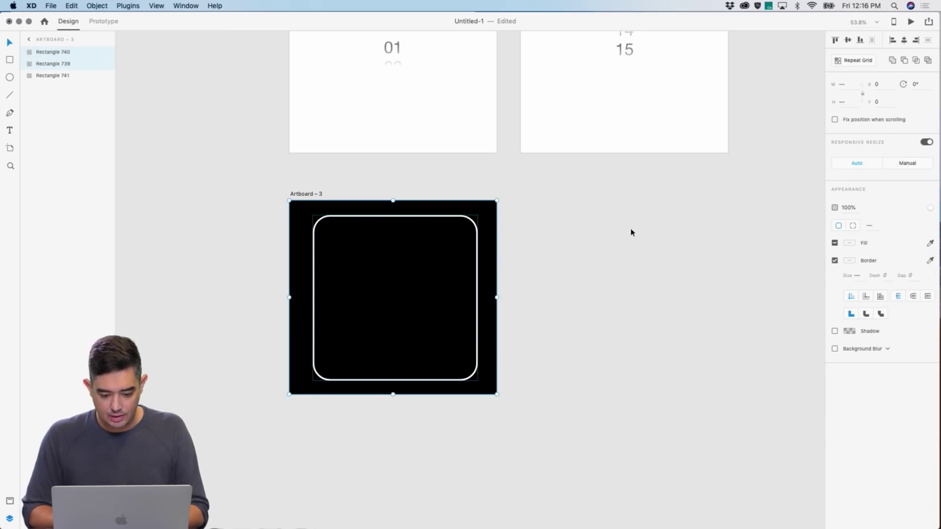
pyautogui.click(600, 269)
pyautogui.click(478, 228)
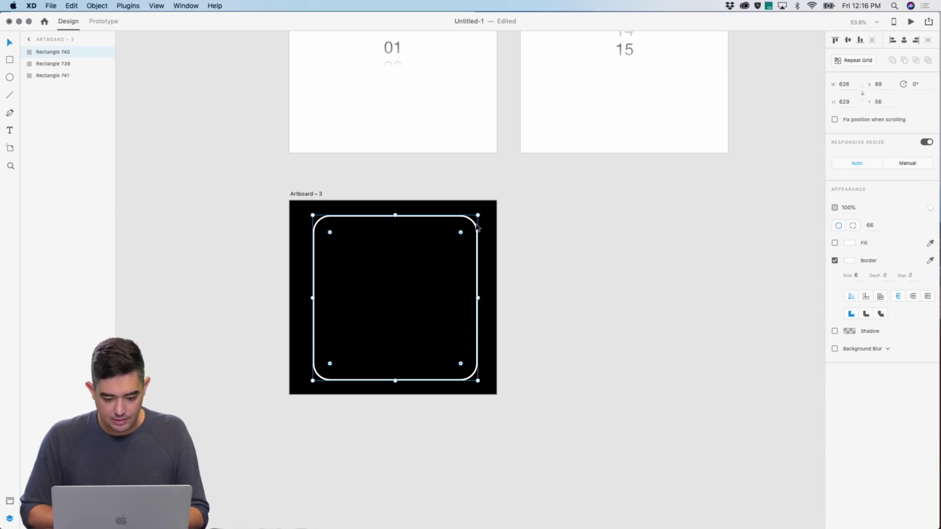
pyautogui.click(103, 6)
pyautogui.moveTo(138, 154)
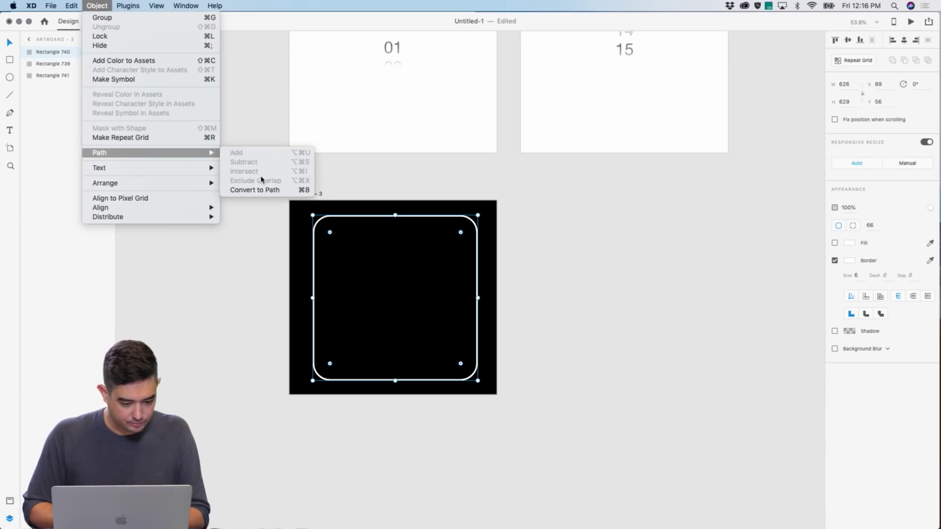
pyautogui.click(259, 190)
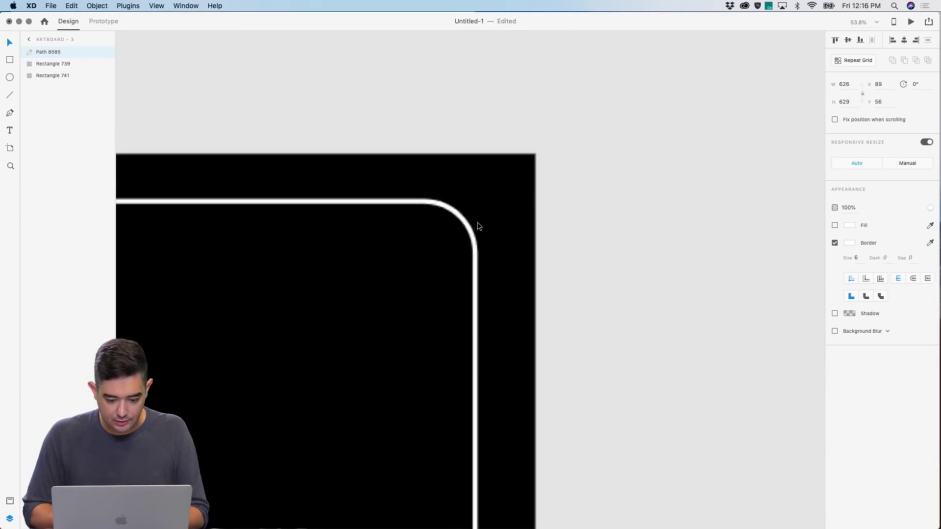
# Try moving an anchor point at the outline's upper-right corner, undo the move, and leave path editing
pyautogui.scroll(5, 478, 227)
pyautogui.doubleClick(464, 225)
pyautogui.click(450, 246)
pyautogui.moveTo(478, 256); pyautogui.dragTo(417, 257)
pyautogui.press('cmd+z')
pyautogui.scroll(-5, 435, 255)
pyautogui.press('Escape')
pyautogui.press('Escape')
# Undo the outline's conversion to a path, restoring the rounded rectangle
pyautogui.click(302, 243)
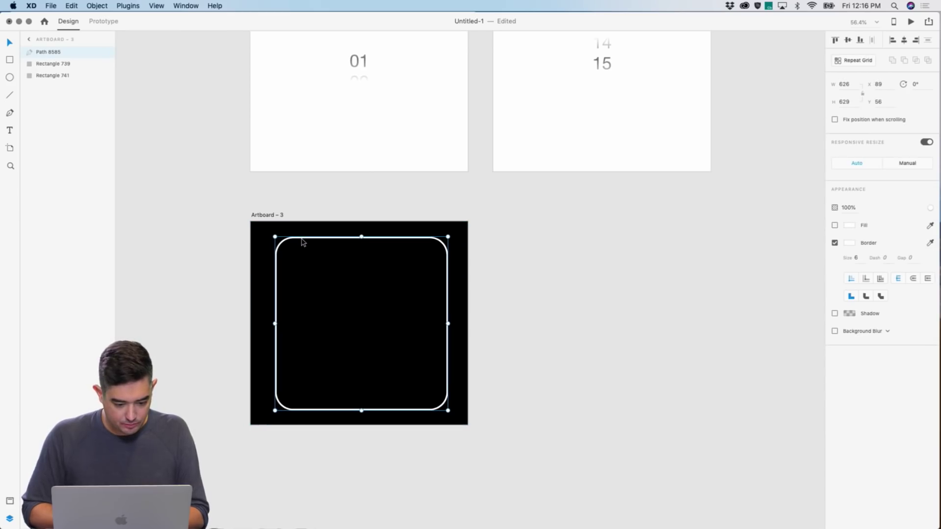
pyautogui.click(96, 6)
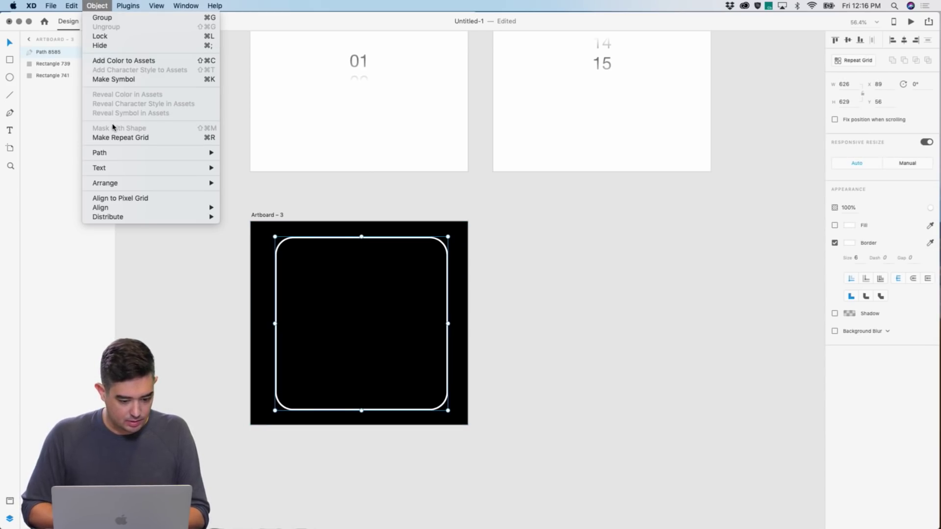
pyautogui.press('Escape')
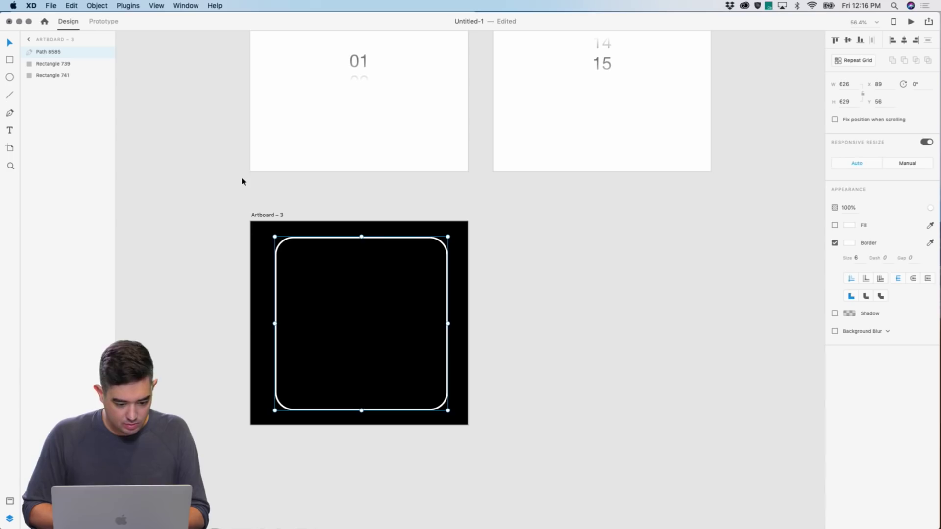
pyautogui.press('super+z')
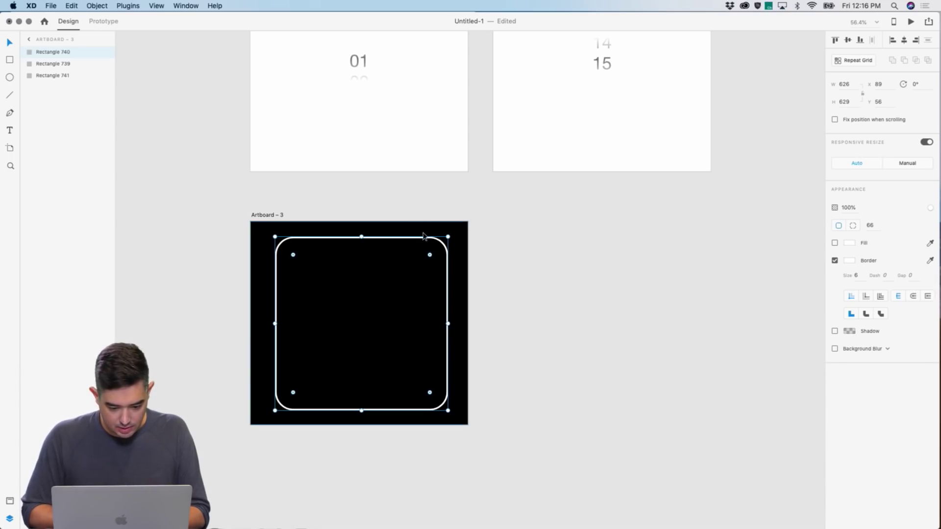
# Nest a duplicate outline of about 601 × 604 with corner radius 52 inside the original and group both outlines
pyautogui.moveTo(448, 237); pyautogui.dragTo(431, 255)
pyautogui.press('super+d')
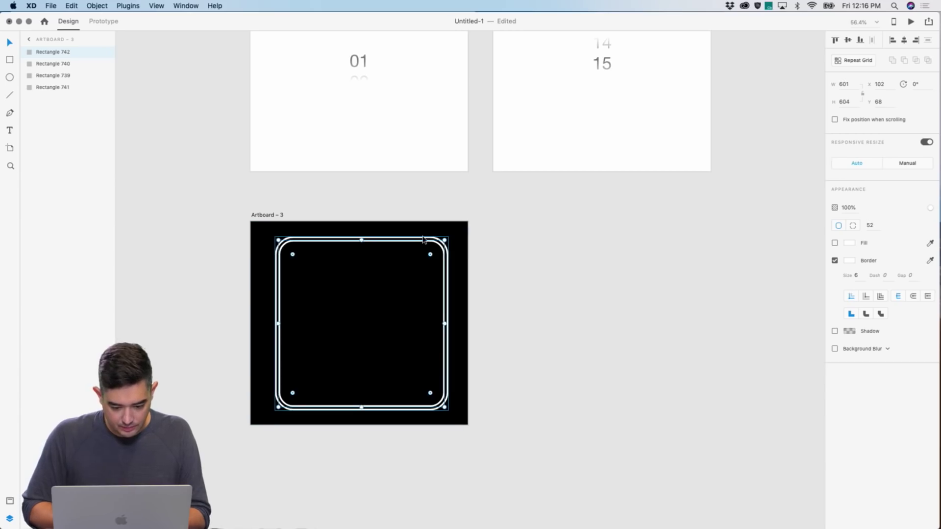
pyautogui.keyDown('shift'); pyautogui.click(437, 278); pyautogui.keyUp('shift')
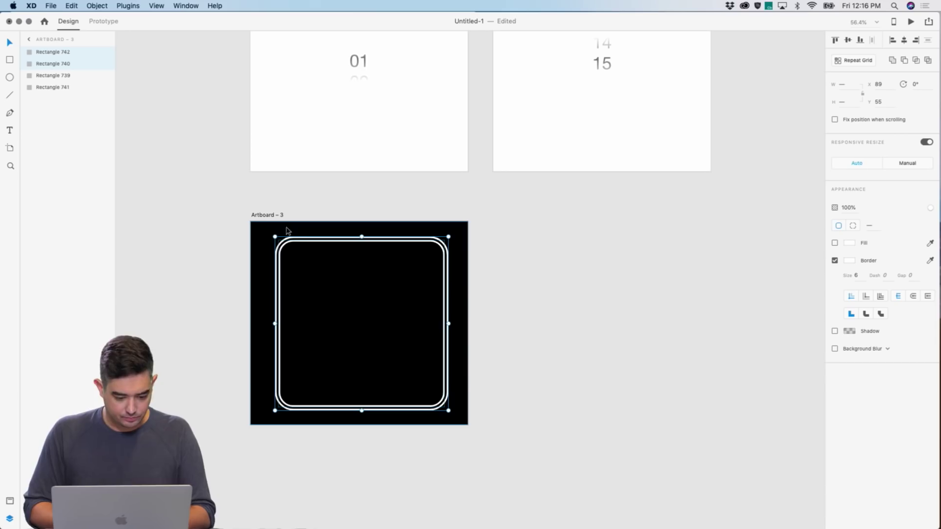
pyautogui.press('super+g')
# Try uniting the outline group with the black rectangle, and undo the union
pyautogui.keyDown('shift'); pyautogui.click(455, 238); pyautogui.keyUp('shift')
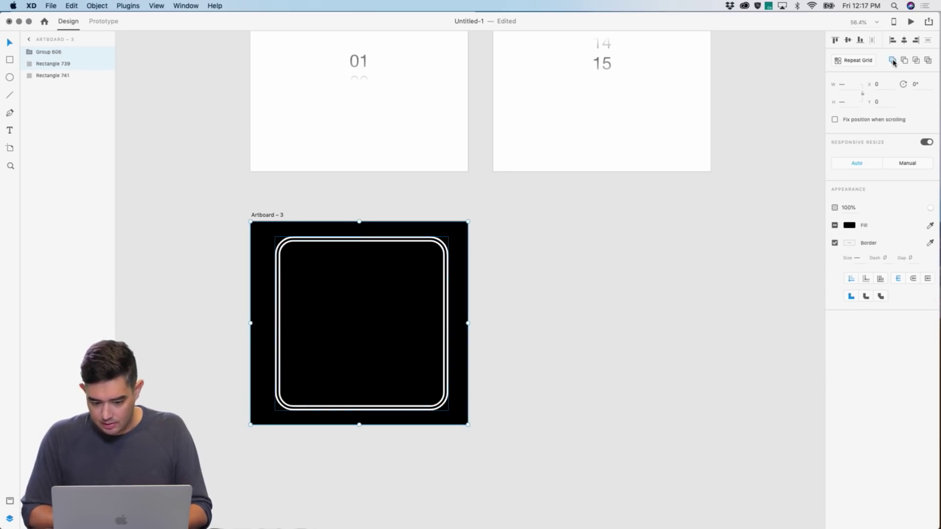
pyautogui.click(893, 61)
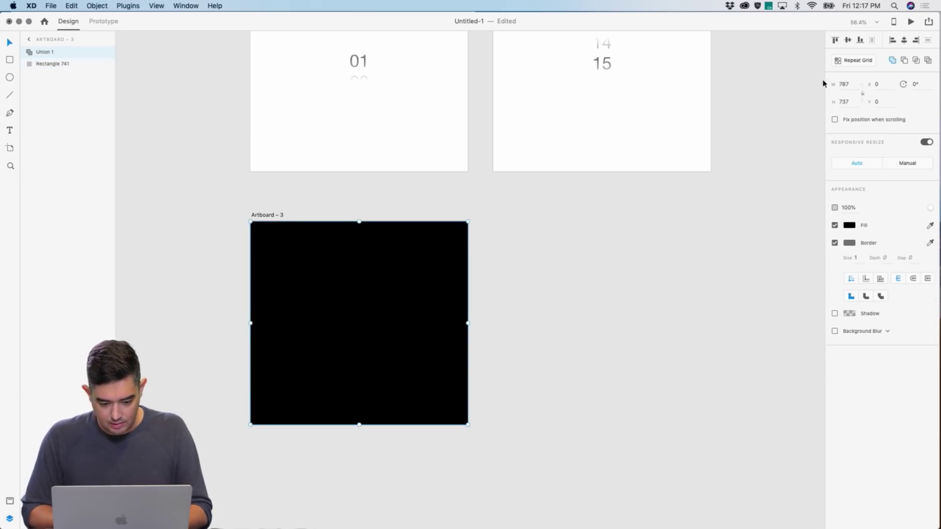
pyautogui.click(479, 321)
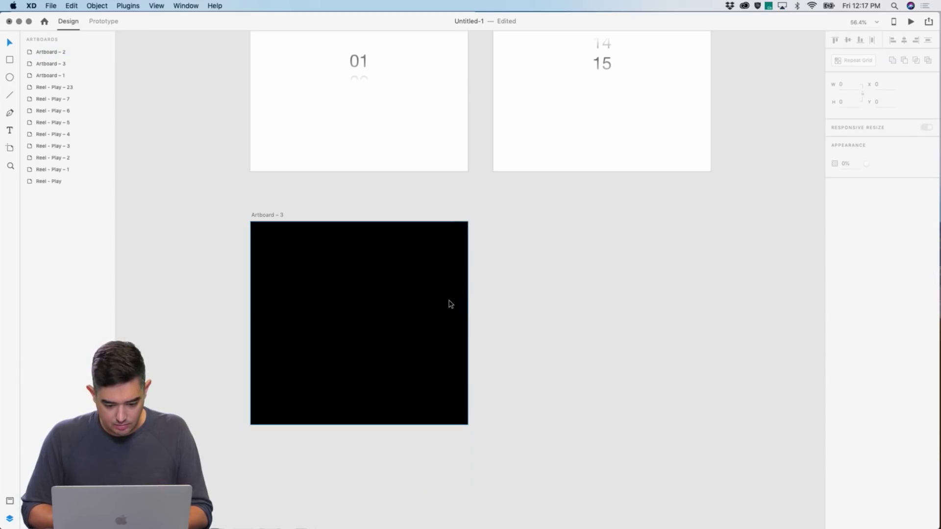
pyautogui.press('super+z')
pyautogui.press('super+z')
pyautogui.click(498, 263)
# Duplicate the outer outline inside the group and enlarge the copy around the artboard to about 835 × 840
pyautogui.doubleClick(343, 238)
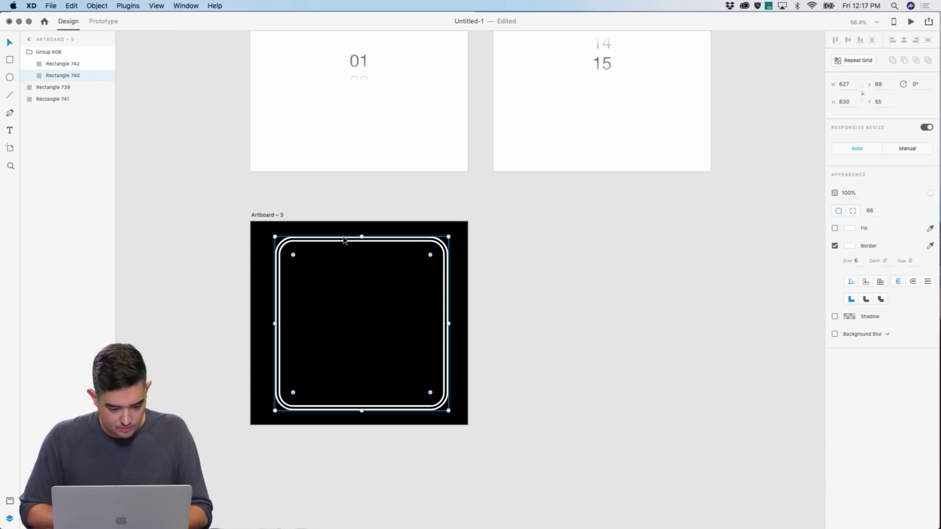
pyautogui.press('super+d')
pyautogui.moveTo(449, 236); pyautogui.dragTo(504, 211)
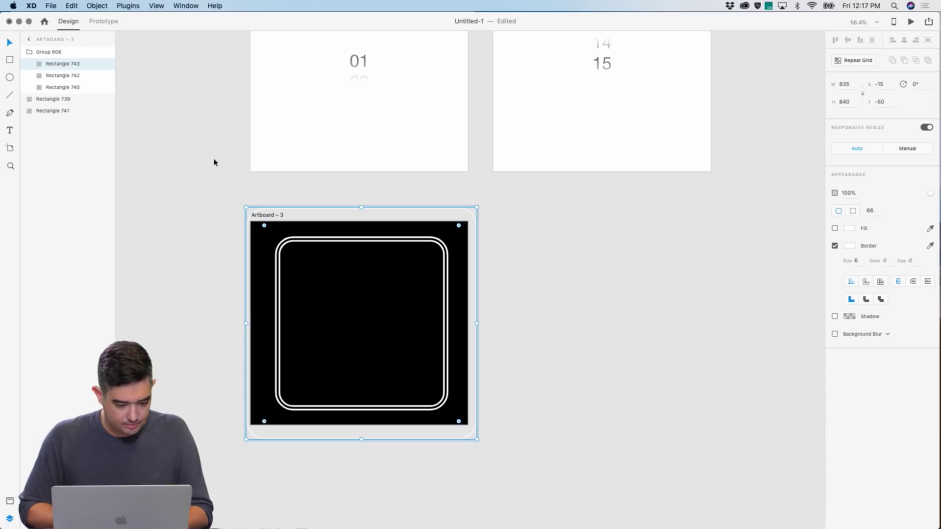
# Try moving the black rectangle aside to X 250, Y 16 to expose the red rectangle behind it
pyautogui.click(276, 263)
pyautogui.click(458, 257)
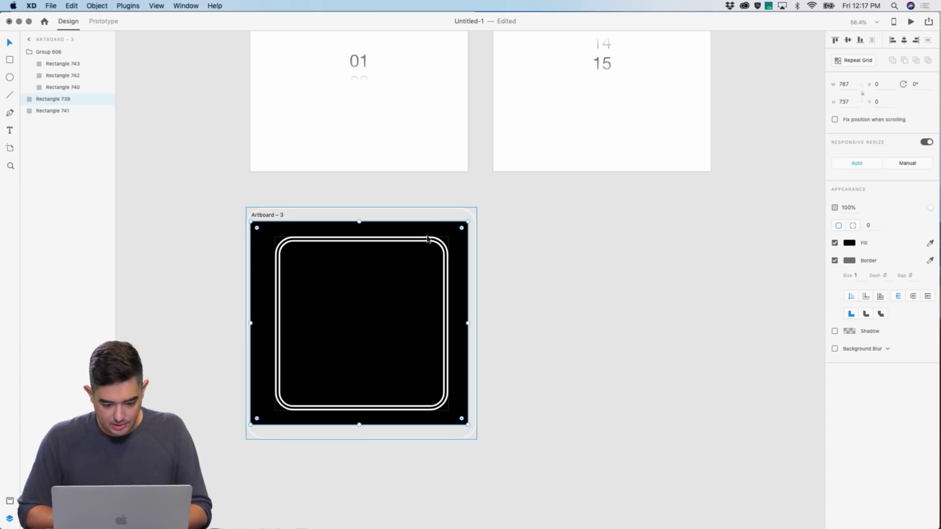
pyautogui.moveTo(440, 231); pyautogui.dragTo(507, 231)
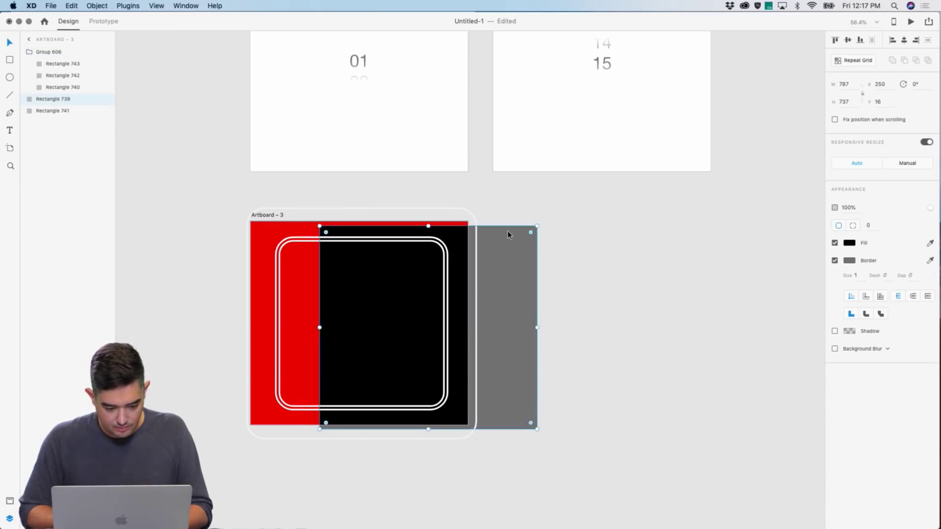
pyautogui.press('Escape')
pyautogui.press('Escape')
# Subtract the outline group from the black rectangle and open the resulting path for editing
pyautogui.click(302, 241)
pyautogui.press('super+alt+s')
pyautogui.click(155, 233)
pyautogui.click(324, 288)
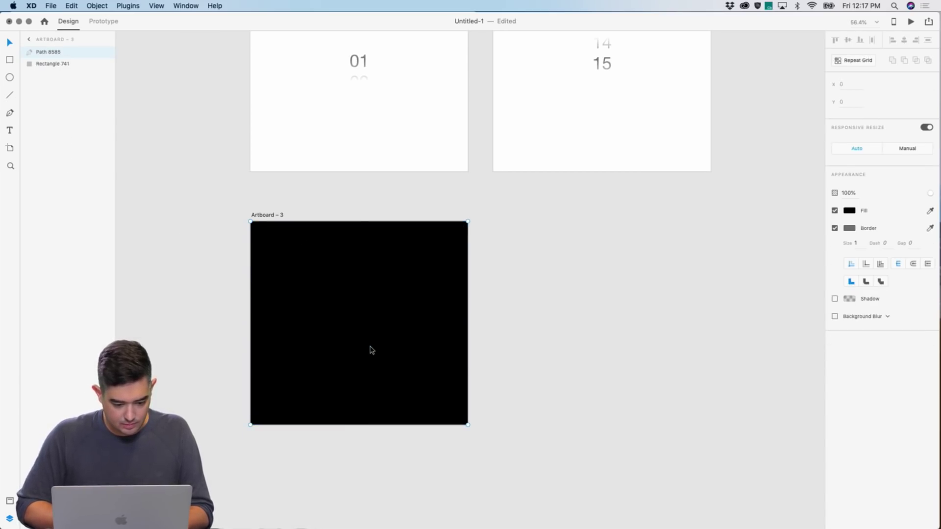
# Undo the subtraction and the outline shapes back to the plain black rectangle over the red one
pyautogui.press('super+z')
pyautogui.press('super+z')
pyautogui.press('super+z')
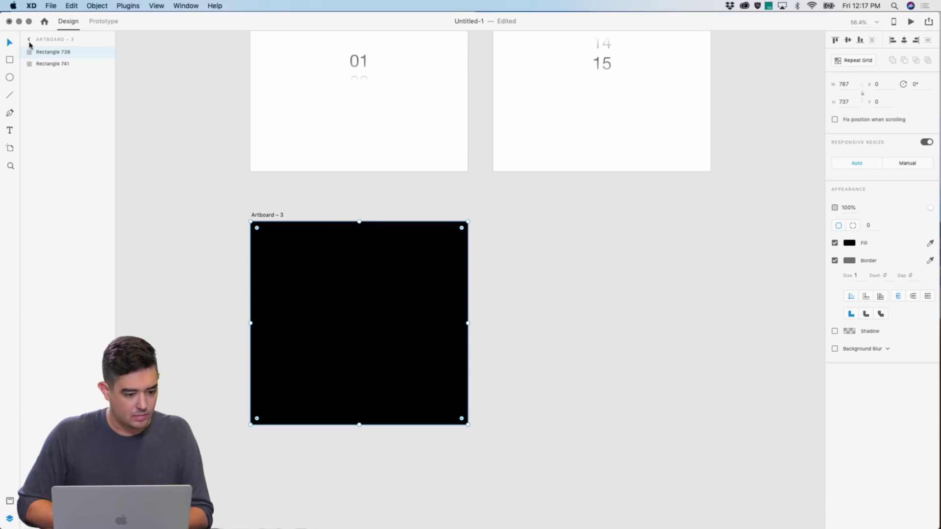
# Draw a rectangle about 683 × 612 centred on the black rectangle and duplicate it in place
pyautogui.click(10, 59)
pyautogui.moveTo(266, 244)
pyautogui.mouseDown()
pyautogui.moveTo(372, 353)
pyautogui.moveTo(450, 413)
pyautogui.mouseUp()
pyautogui.moveTo(384, 378); pyautogui.dragTo(385, 373)
pyautogui.press('super+d')
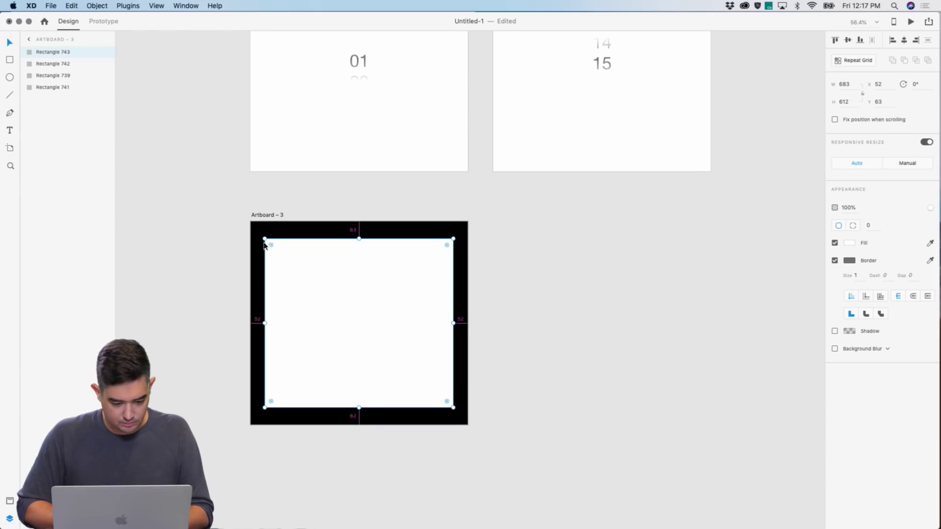
# Shrink the duplicate inward to about 653 × 586 and subtract it from the rectangle beneath to form a thin frame
pyautogui.moveTo(262, 236); pyautogui.dragTo(268, 242)
pyautogui.keyDown('shift'); pyautogui.click(292, 241); pyautogui.keyUp('shift')
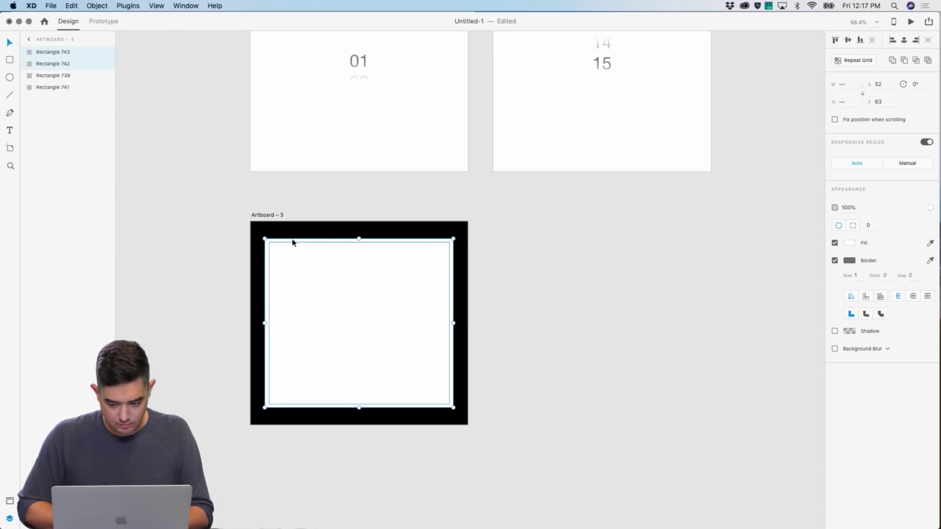
pyautogui.click(904, 62)
# Widen the inner rectangle of the subtracted frame to about 657 on its left side
pyautogui.click(589, 215)
pyautogui.doubleClick(437, 269)
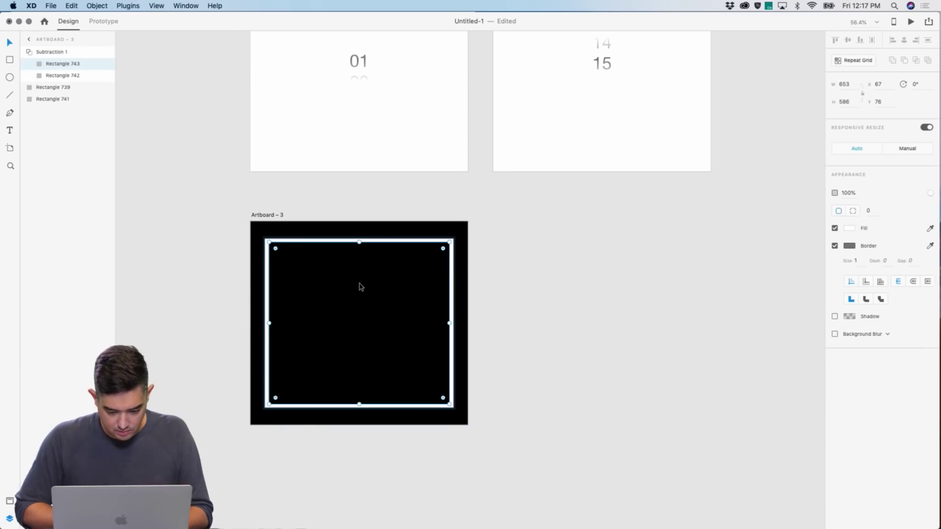
pyautogui.moveTo(268, 324); pyautogui.dragTo(267, 324)
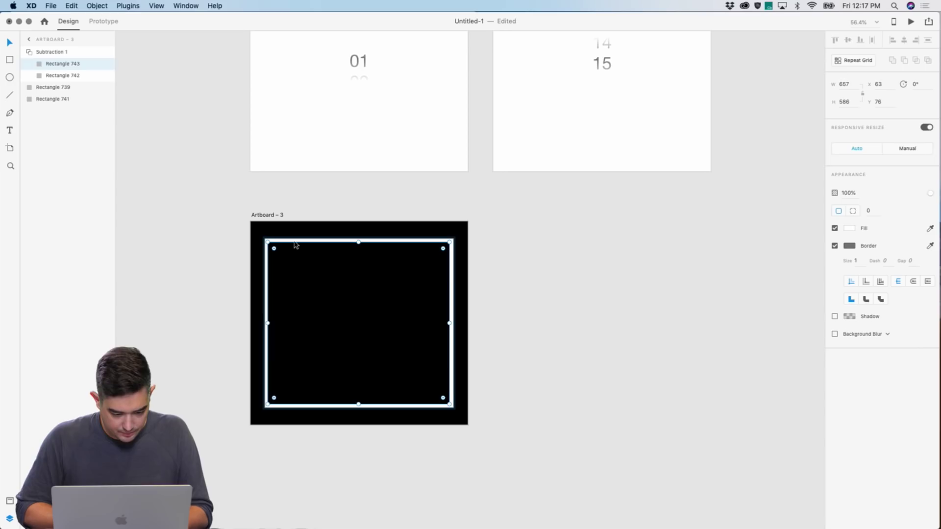
pyautogui.press('Escape')
# Mask the black rectangle with the subtracted frame shape using Mask with Shape
pyautogui.click(103, 5)
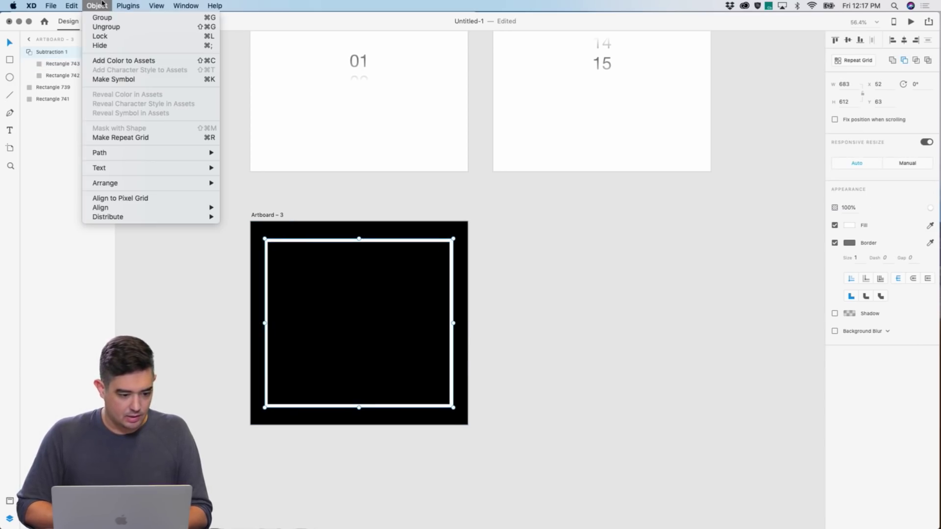
pyautogui.click(93, 5)
pyautogui.keyDown('shift'); pyautogui.click(292, 228); pyautogui.keyUp('shift')
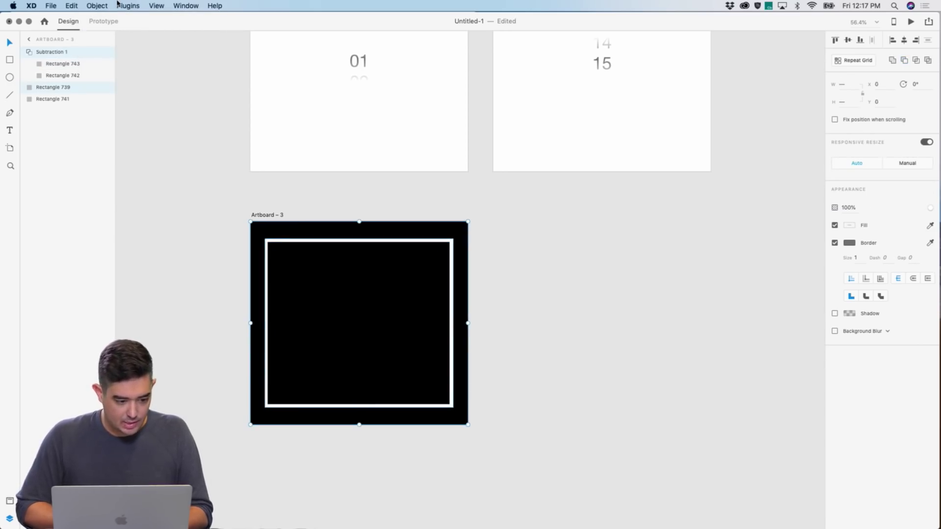
pyautogui.click(97, 5)
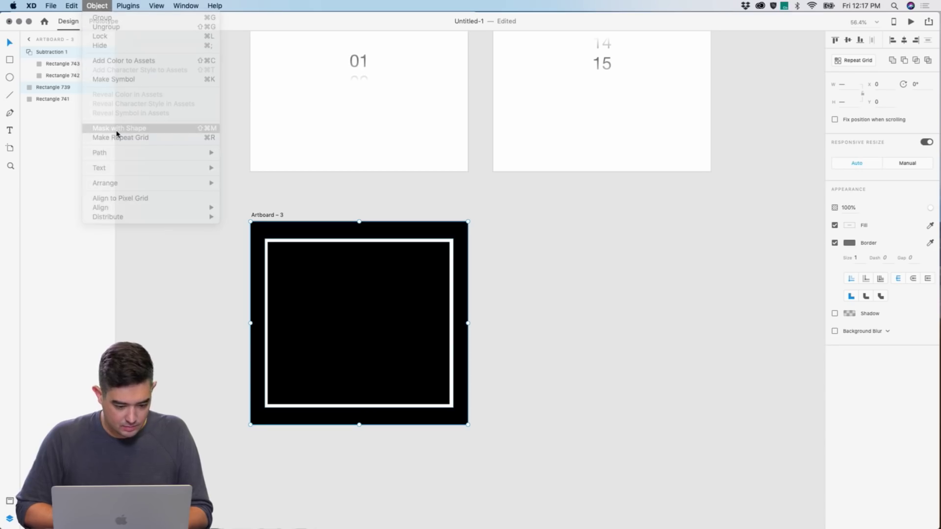
pyautogui.click(117, 131)
pyautogui.click(195, 254)
# Draw a rectangle about 1358 × 1034 inside the mask group, extending beyond all sides of Artboard – 3
pyautogui.doubleClick(275, 245)
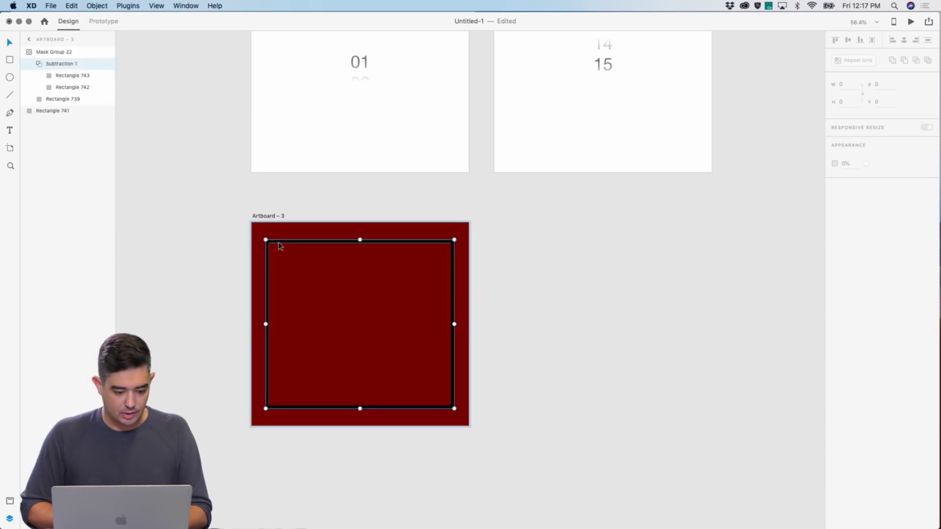
pyautogui.click(10, 61)
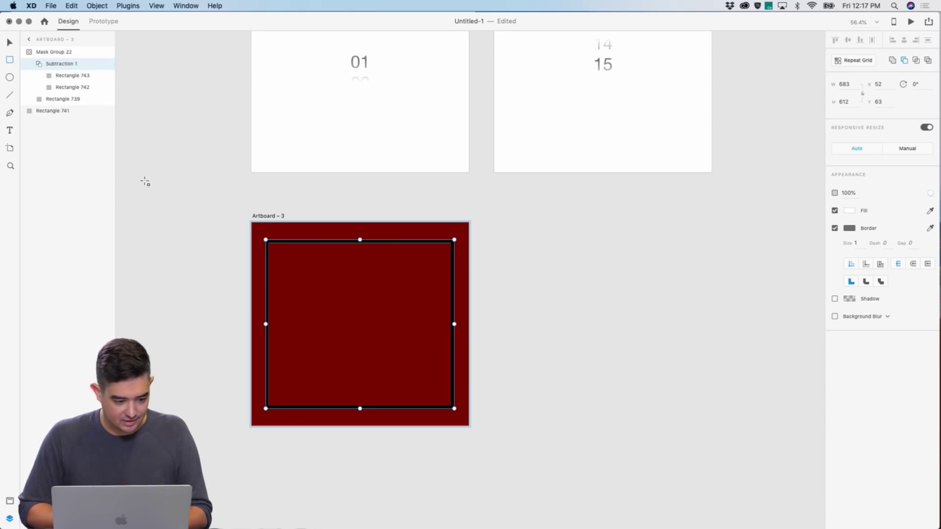
pyautogui.moveTo(134, 197)
pyautogui.mouseDown()
pyautogui.moveTo(307, 329)
pyautogui.moveTo(244, 330)
pyautogui.moveTo(266, 412)
pyautogui.moveTo(246, 445)
pyautogui.moveTo(488, 446)
pyautogui.moveTo(378, 382)
pyautogui.moveTo(519, 445)
pyautogui.moveTo(511, 484)
pyautogui.mouseUp()
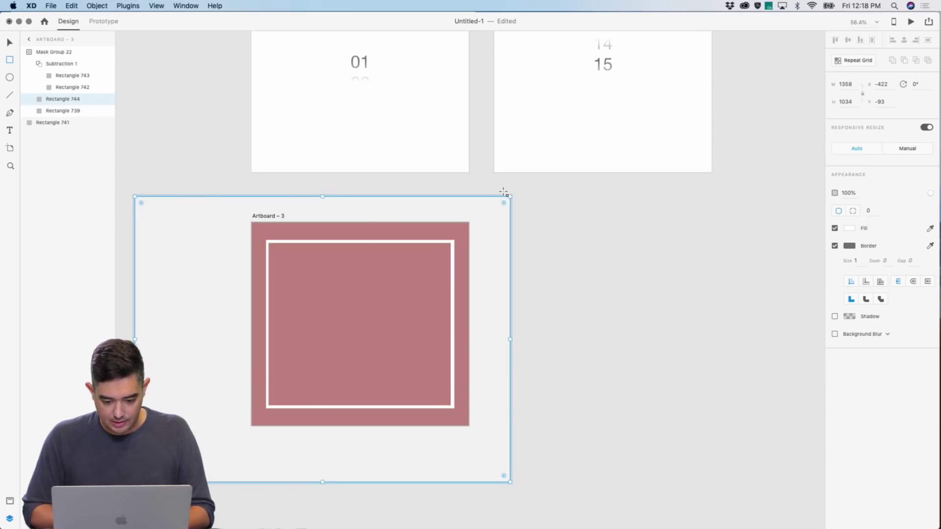
# Rotate the new rectangle to -45° and move it beyond the artboard's upper-left corner, clear of the frame
pyautogui.moveTo(514, 196); pyautogui.dragTo(365, 124)
pyautogui.moveTo(306, 202); pyautogui.dragTo(133, 21)
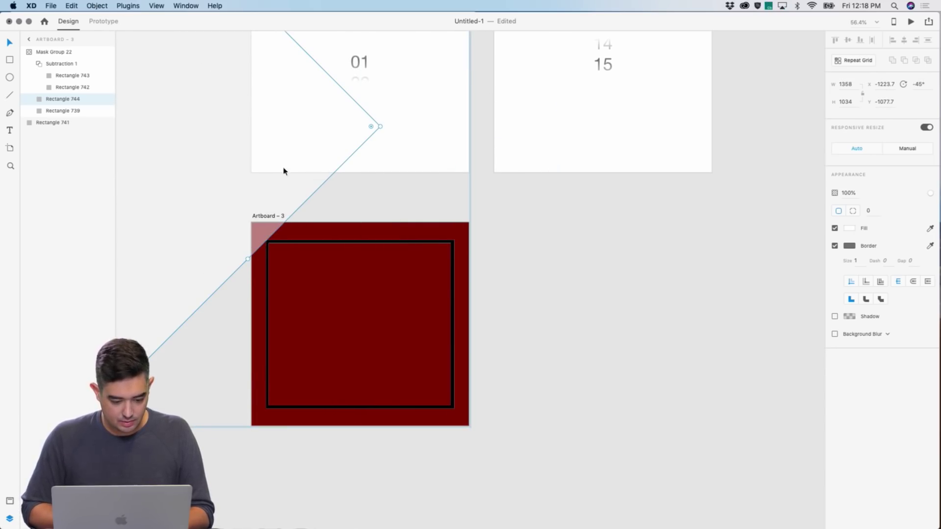
# Duplicate Artboard – 3 to its right and move the copy's rotated rectangle over the frame to turn the outline white
pyautogui.click(268, 216)
pyautogui.moveTo(263, 217); pyautogui.dragTo(567, 217)
pyautogui.doubleClick(572, 252)
pyautogui.moveTo(571, 253); pyautogui.dragTo(704, 397)
# Link Artboard – 3 to Artboard – 4 in the prototype with a Tap trigger and the Auto-Animate action
pyautogui.click(263, 217)
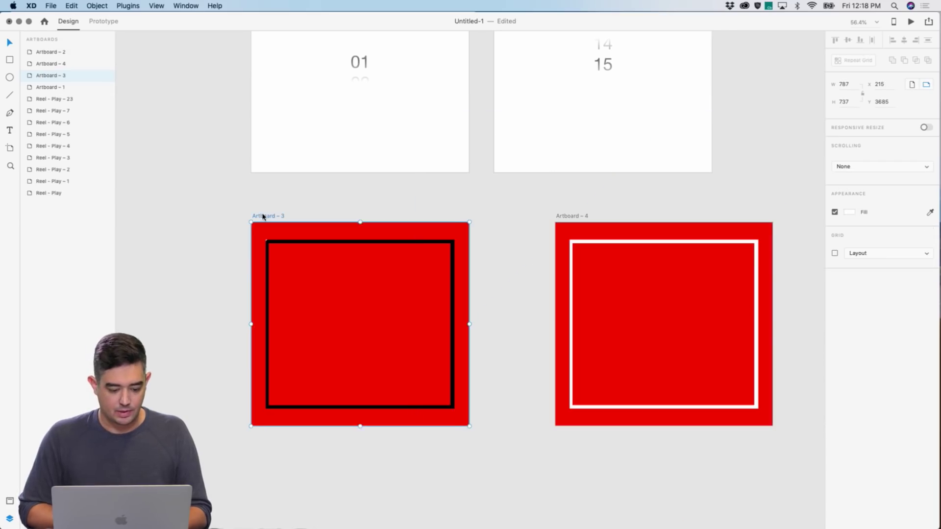
pyautogui.click(103, 21)
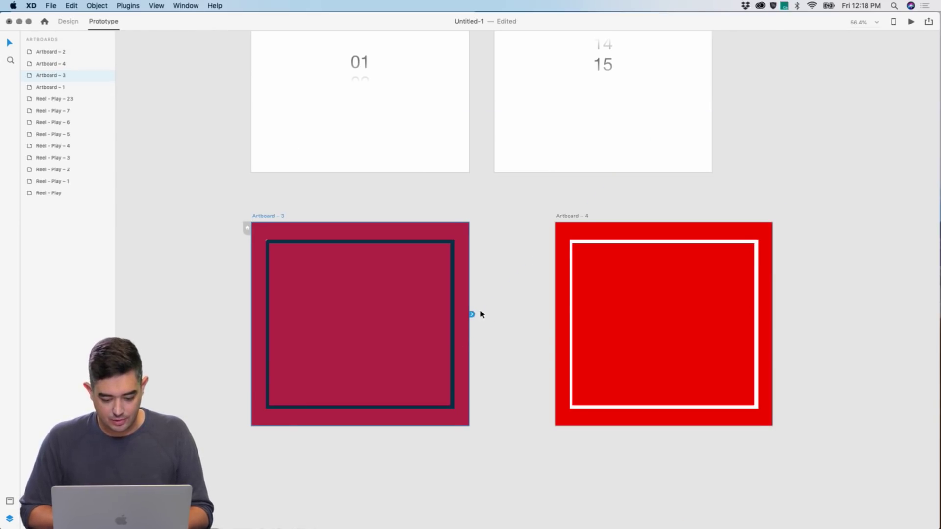
pyautogui.moveTo(470, 315); pyautogui.dragTo(579, 282)
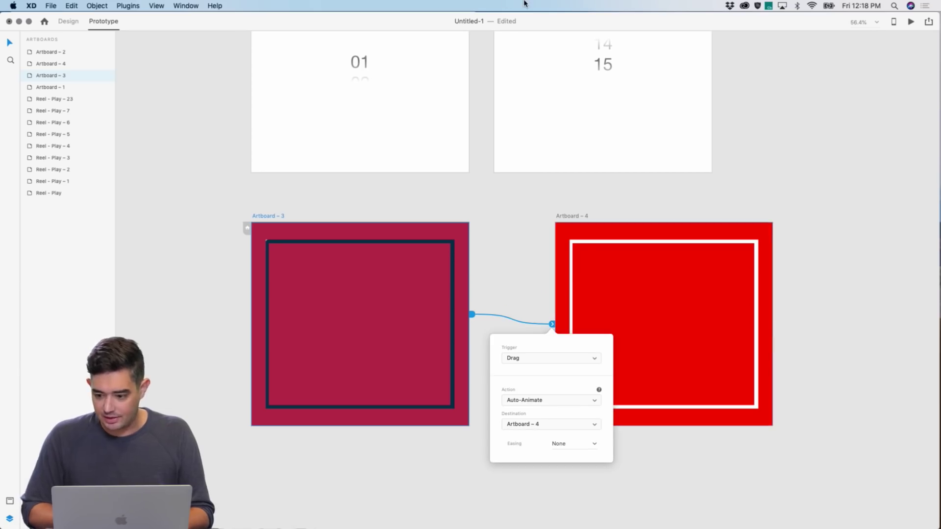
pyautogui.click(552, 364)
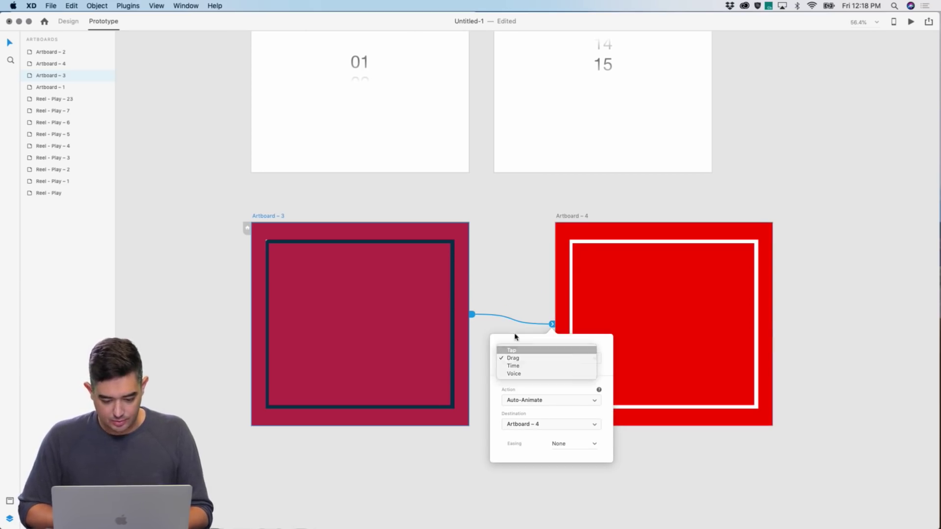
pyautogui.click(552, 350)
# Preview the outline animation from Artboard – 3 to Artboard – 4, and close the preview
pyautogui.click(911, 21)
pyautogui.click(300, 209)
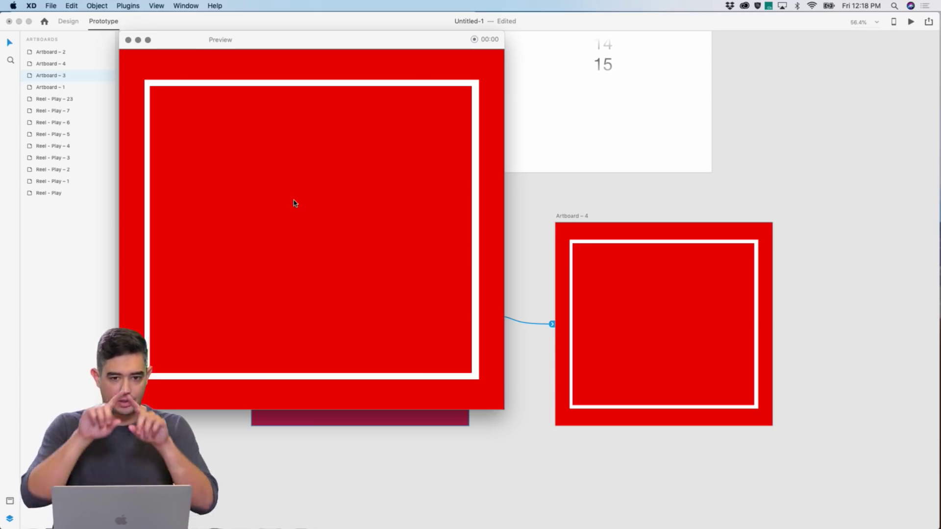
pyautogui.click(128, 39)
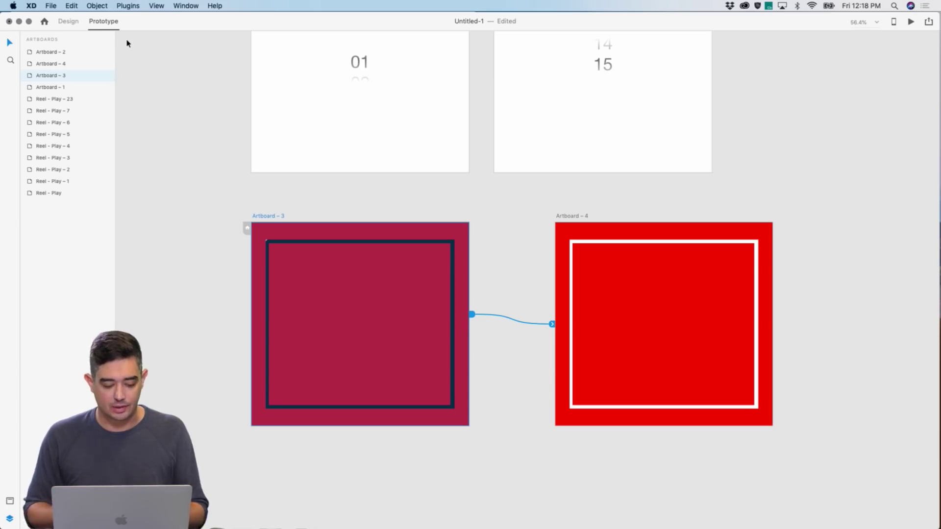
# Switch to Safari and play the "Javascript library" mask animation video in the Twitter search results
pyautogui.press('super+Tab')
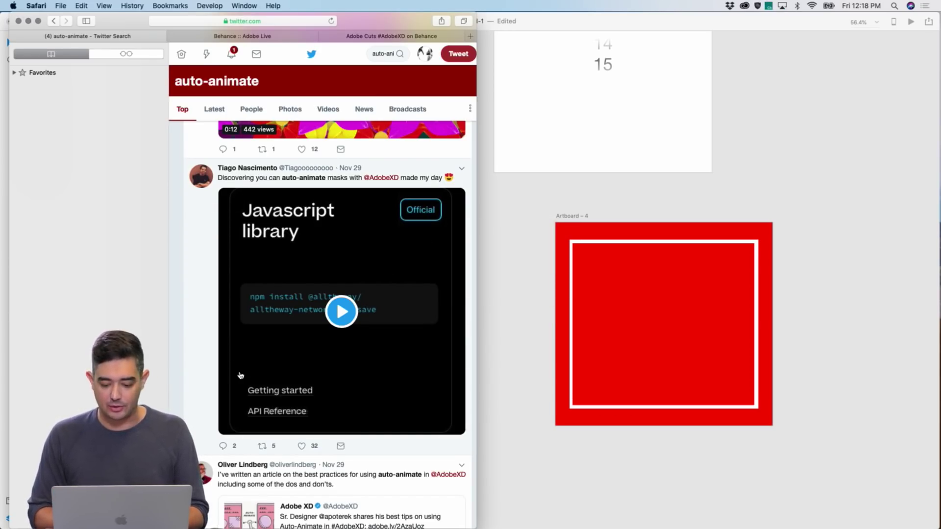
pyautogui.click(349, 317)
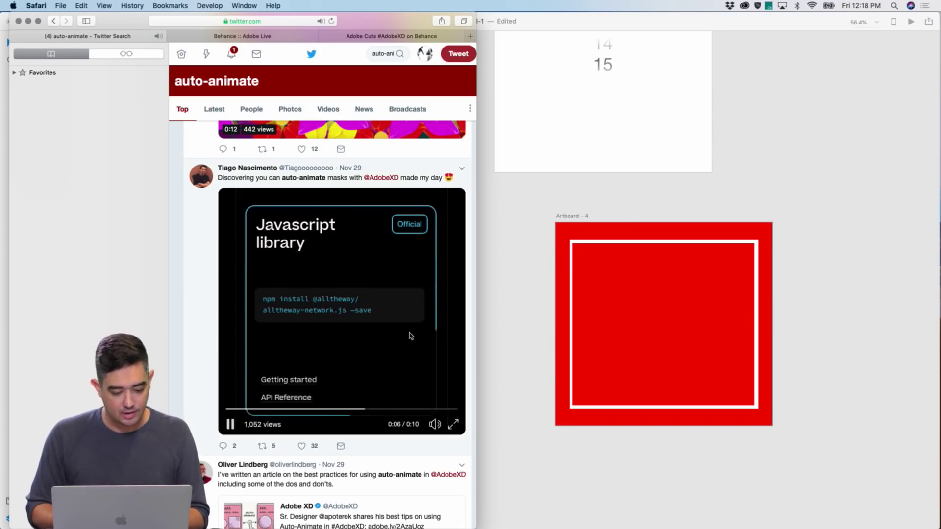
# Switch back to Adobe XD and move Artboard – 4 left to align it under the artboard showing 15
pyautogui.click(507, 291)
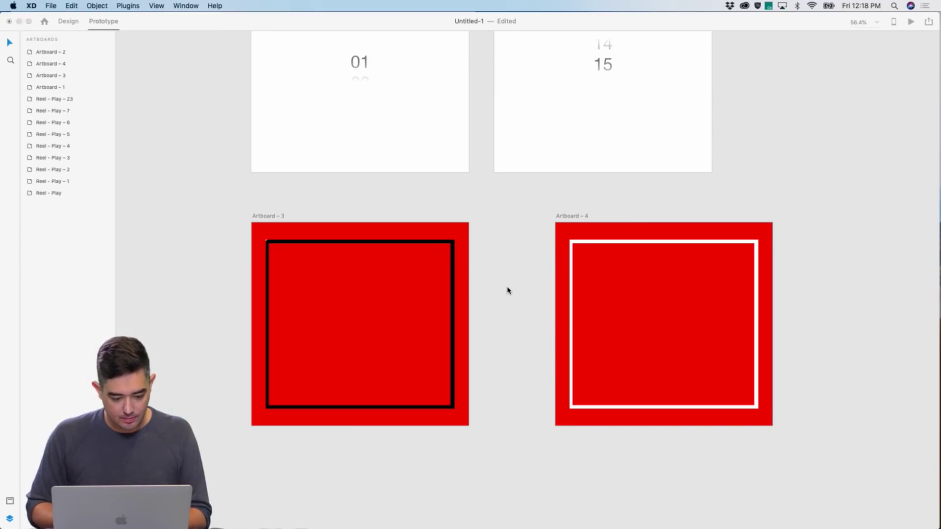
pyautogui.scroll(-5, 507, 292)
pyautogui.scroll(-3, 506, 290)
pyautogui.moveTo(538, 152); pyautogui.dragTo(504, 149)
# Return to the auto-animate Twitter results in Safari and open the Adobe XD tweet about Auto-Animate tips
pyautogui.press('super+Tab')
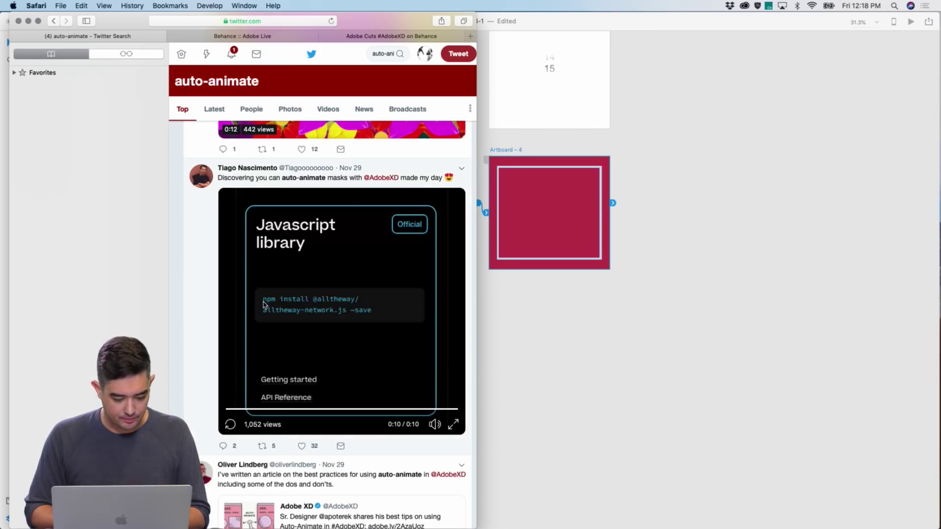
pyautogui.scroll(-6, 265, 304)
pyautogui.scroll(3, 304, 294)
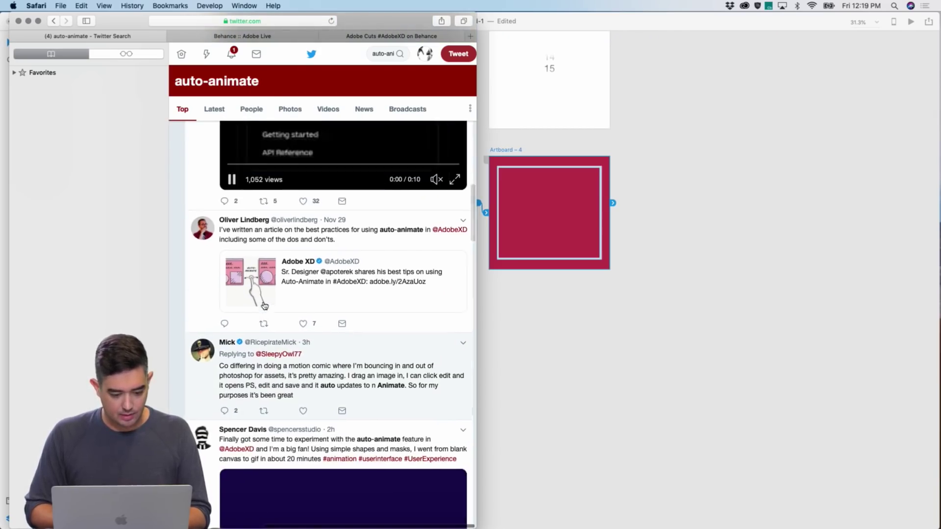
pyautogui.click(327, 266)
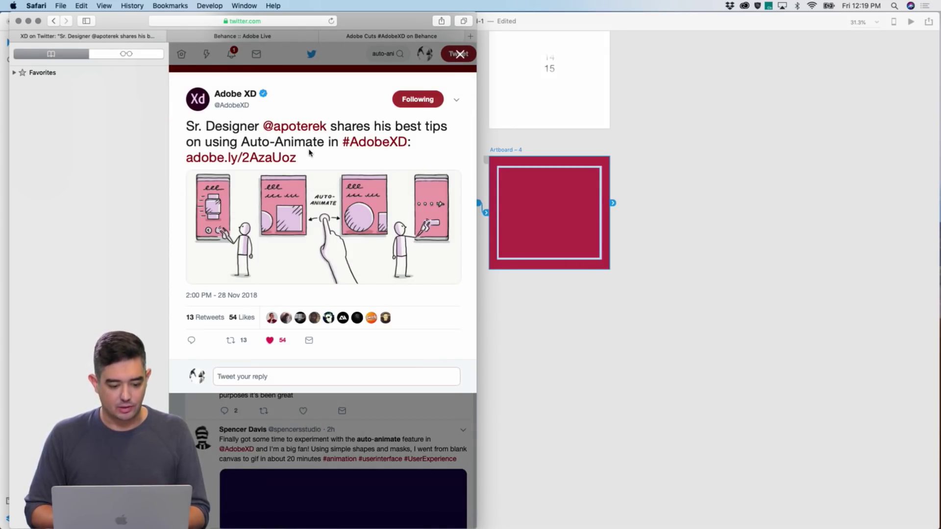
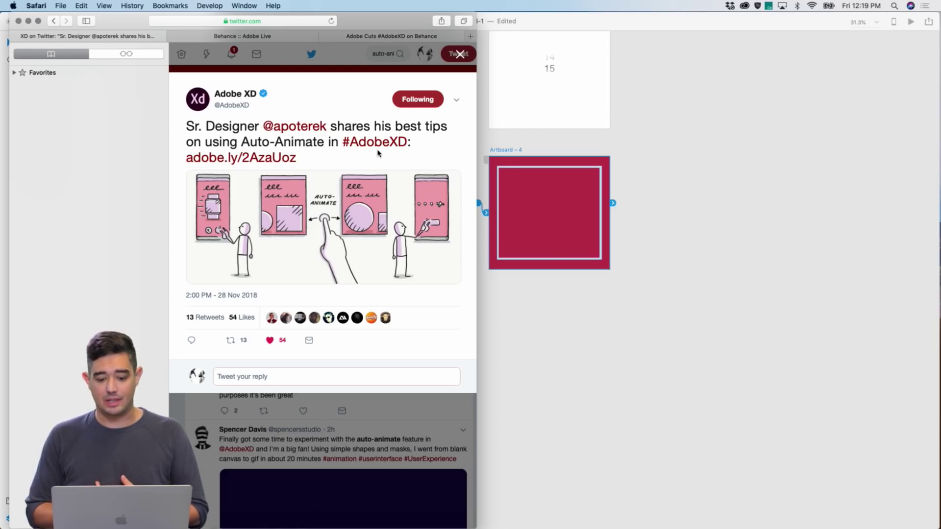
# Switch to Adobe XD and move the Reel – Play and Reel – Play – 1 artboards close together and higher on the canvas
pyautogui.click(566, 287)
pyautogui.scroll(-10, 391, 75)
pyautogui.scroll(3, 391, 75)
pyautogui.moveTo(394, 260); pyautogui.dragTo(481, 260)
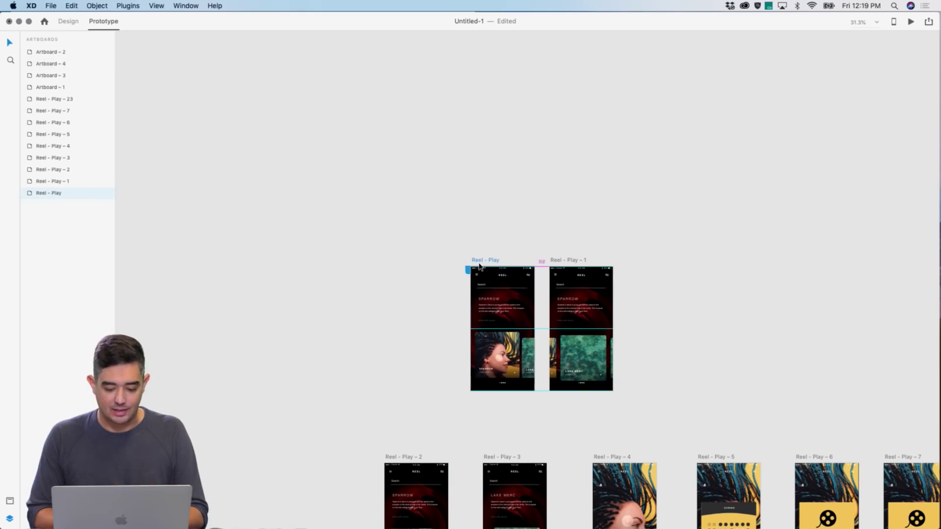
pyautogui.moveTo(562, 263); pyautogui.dragTo(563, 137)
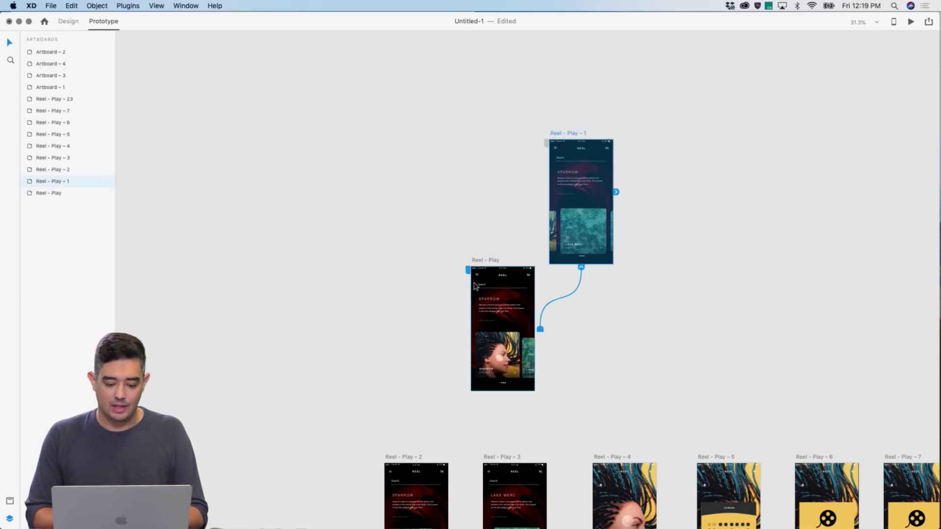
pyautogui.moveTo(487, 261); pyautogui.dragTo(488, 139)
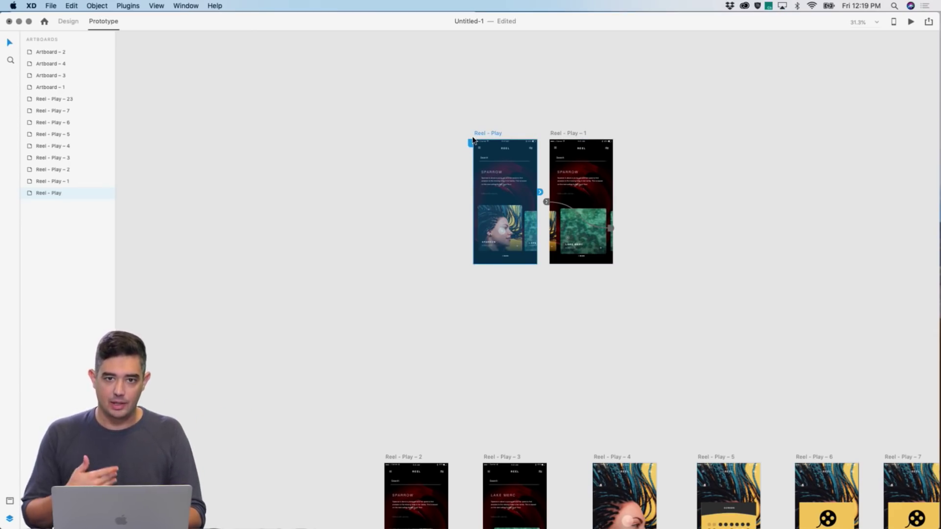
# Move the Reel – Play artboard well to the left and delete the Reel – Play – 1 artboard
pyautogui.click(484, 127)
pyautogui.moveTo(487, 133); pyautogui.dragTo(296, 129)
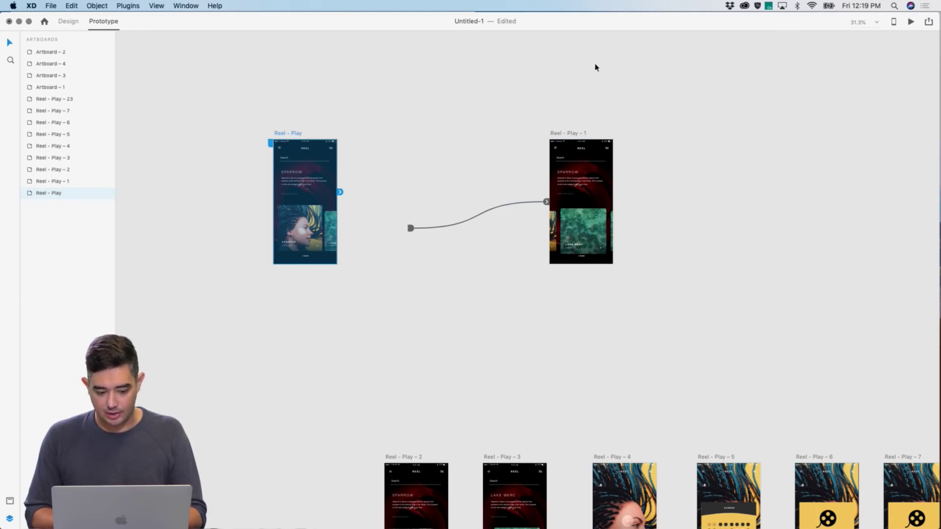
pyautogui.click(559, 133)
pyautogui.press('Delete')
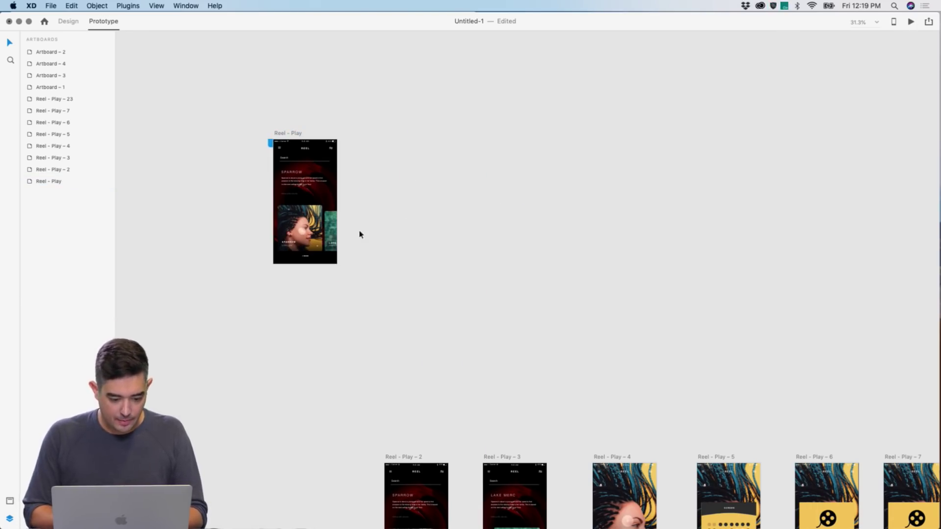
# Duplicate the Lake Merc card and place the copy on the pasteboard to the right of the Reel – Play artboard
pyautogui.click(312, 241)
pyautogui.click(453, 159)
pyautogui.click(332, 244)
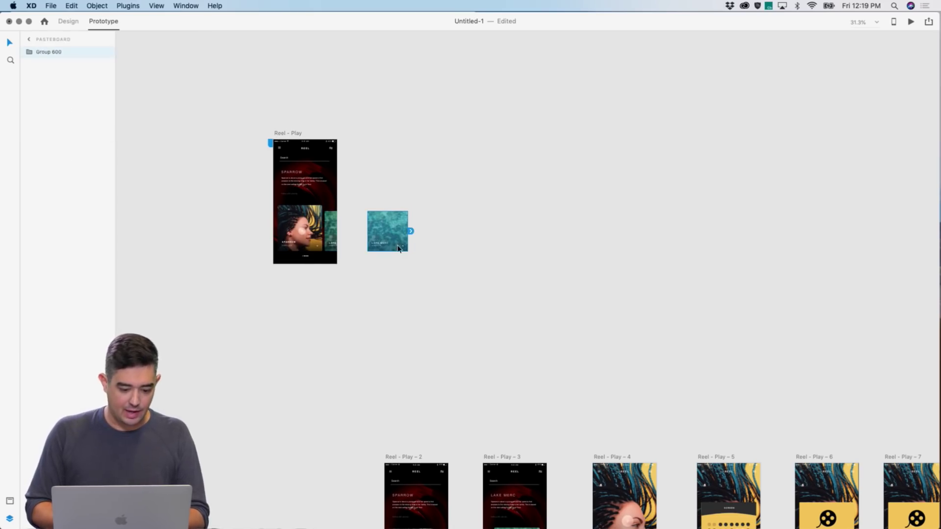
pyautogui.click(305, 244)
pyautogui.scroll(5, 304, 244)
pyautogui.scroll(3, 304, 240)
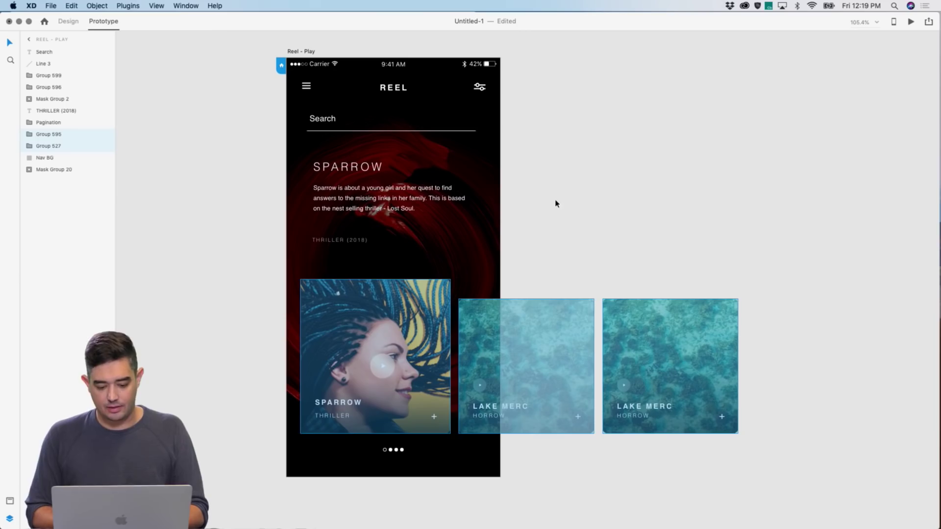
# Group the Sparrow card with both Lake Merc cards on the Reel – Play artboard
pyautogui.click(550, 244)
pyautogui.moveTo(651, 360); pyautogui.dragTo(726, 315)
pyautogui.press('super+z')
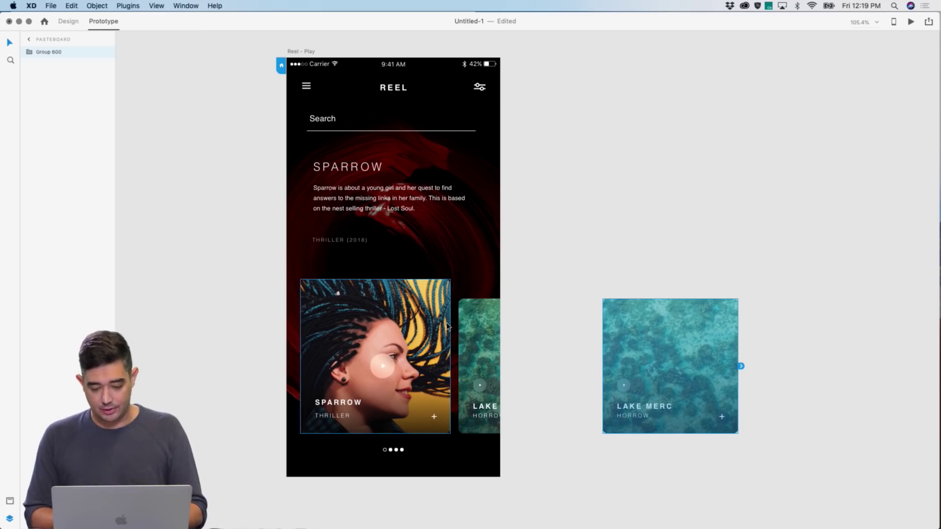
pyautogui.keyDown('shift'); pyautogui.click(418, 325); pyautogui.keyUp('shift')
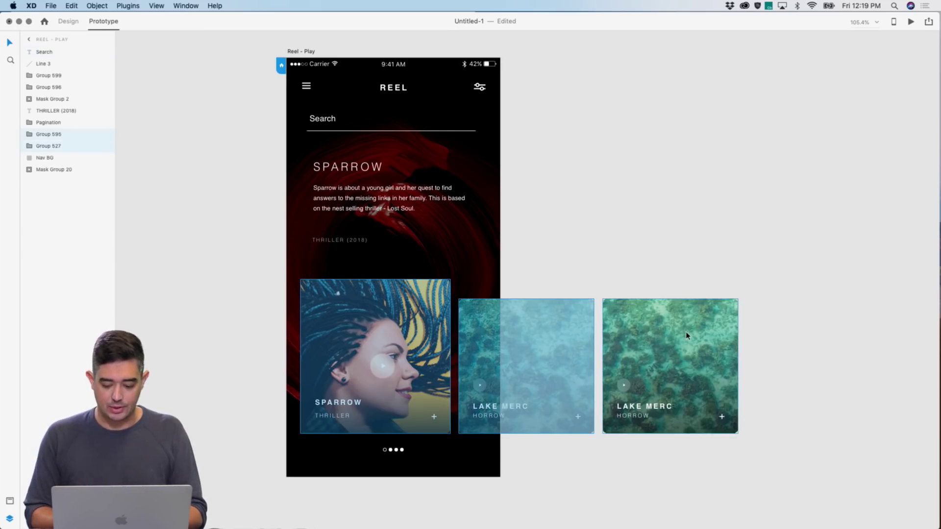
pyautogui.press('super+g')
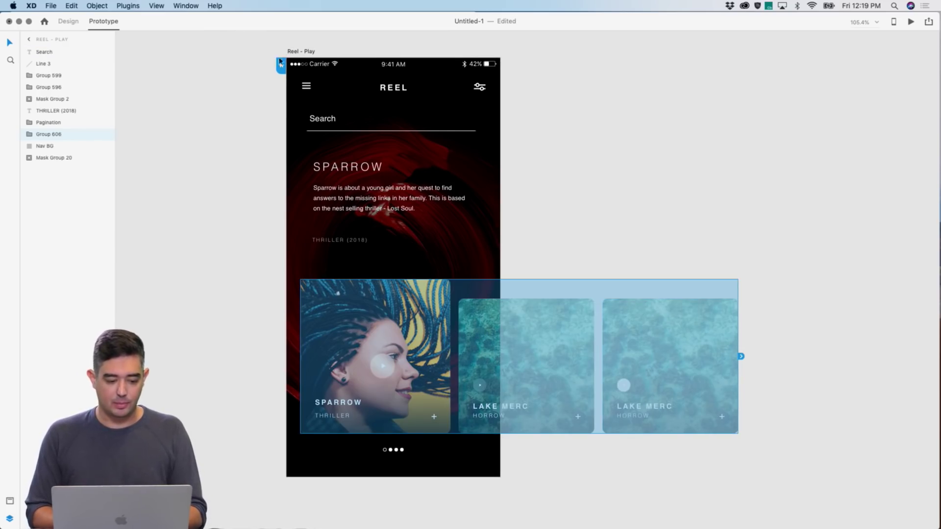
# Duplicate the Reel – Play artboard in design mode and place the copy well to its right
pyautogui.click(295, 51)
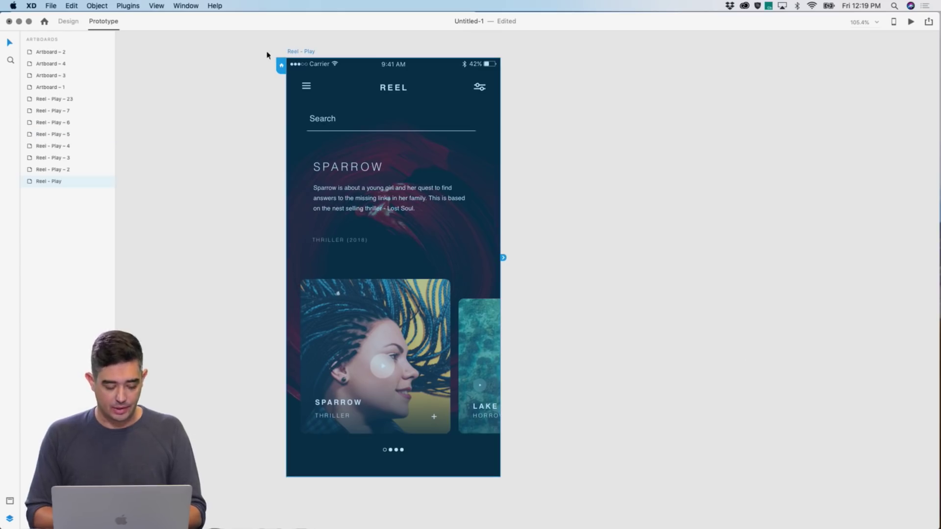
pyautogui.click(240, 54)
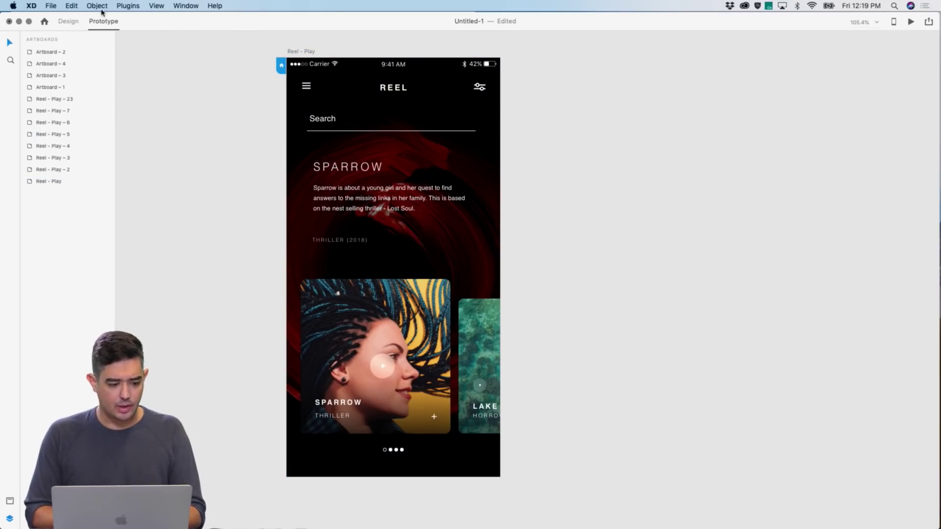
pyautogui.click(68, 21)
pyautogui.moveTo(297, 51); pyautogui.dragTo(611, 52)
pyautogui.hscroll(3, 479, 201)
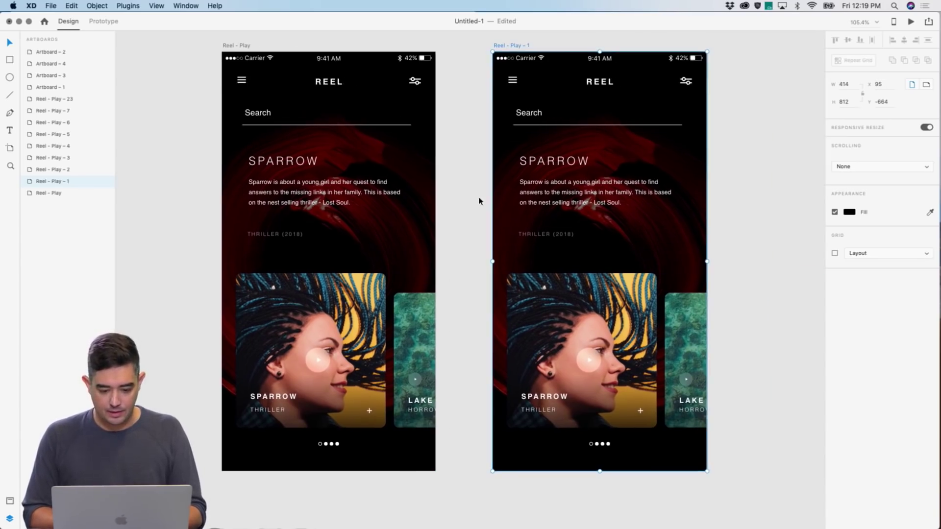
pyautogui.scroll(-5, 480, 201)
pyautogui.moveTo(496, 146); pyautogui.dragTo(653, 146)
pyautogui.hscroll(3, 651, 149)
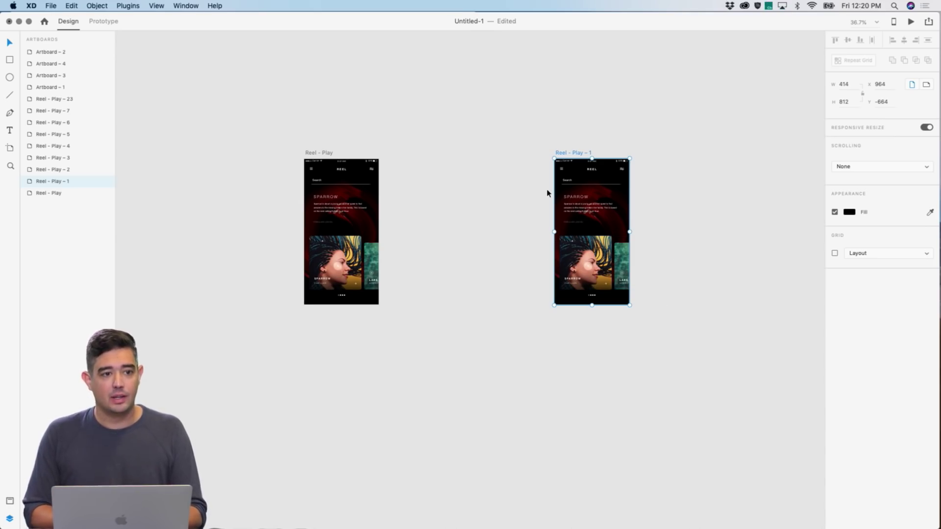
# Shift the card group left on Reel – Play – 1 to centre the Lake Merc card, and shrink the Sparrow card to about 253 × 261
pyautogui.click(629, 268)
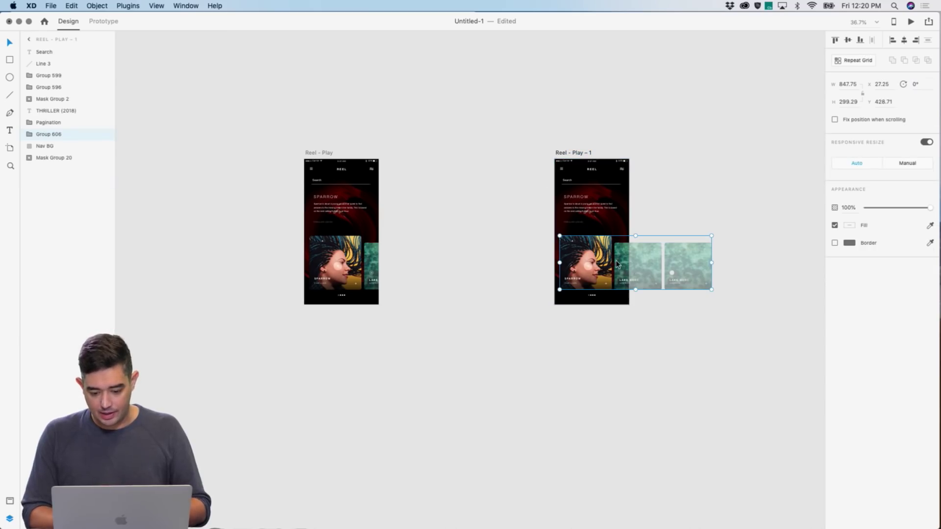
pyautogui.moveTo(624, 265); pyautogui.dragTo(586, 264)
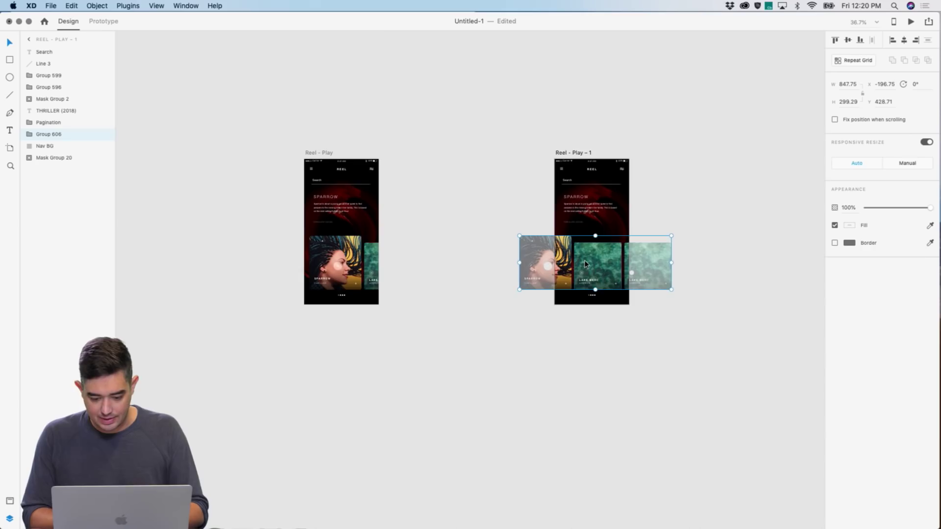
pyautogui.scroll(5, 586, 264)
pyautogui.doubleClick(492, 225)
pyautogui.moveTo(473, 219); pyautogui.dragTo(484, 230)
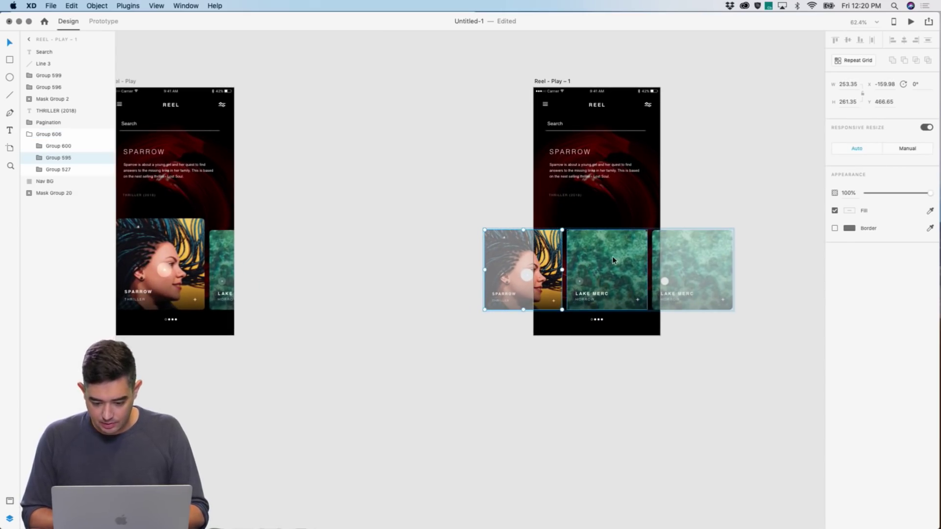
pyautogui.press('Escape')
pyautogui.moveTo(613, 261); pyautogui.dragTo(608, 260)
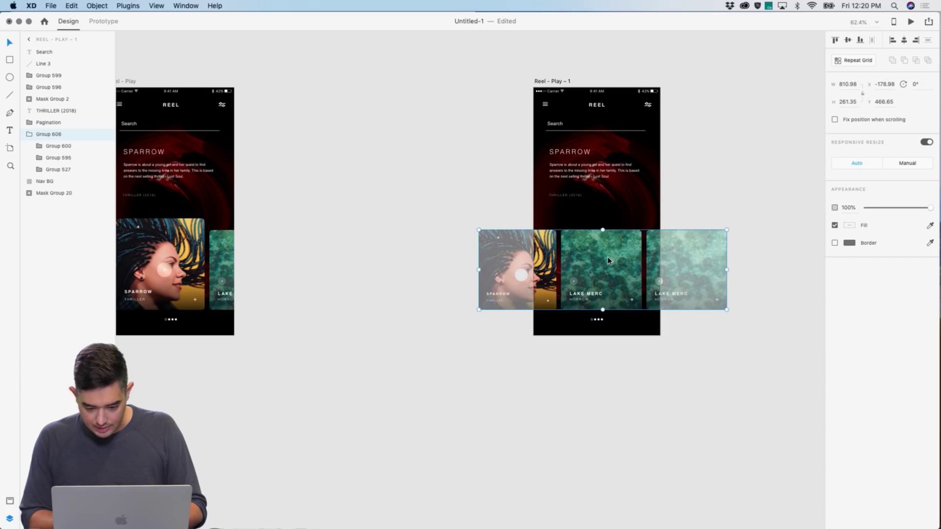
# Nudge the Sparrow card and the second Lake Merc card outward to widen the gaps around the centred Lake Merc card
pyautogui.doubleClick(539, 255)
pyautogui.hotkey('shift', 'Left')
pyautogui.hotkey('shift', 'Left')
pyautogui.hotkey('shift', 'Left')
pyautogui.click(730, 260)
pyautogui.click(677, 257)
pyautogui.doubleClick(660, 255)
pyautogui.hotkey('shift', 'Right')
pyautogui.hotkey('shift', 'Right')
pyautogui.hotkey('shift', 'Right')
pyautogui.hotkey('shift', 'Down')
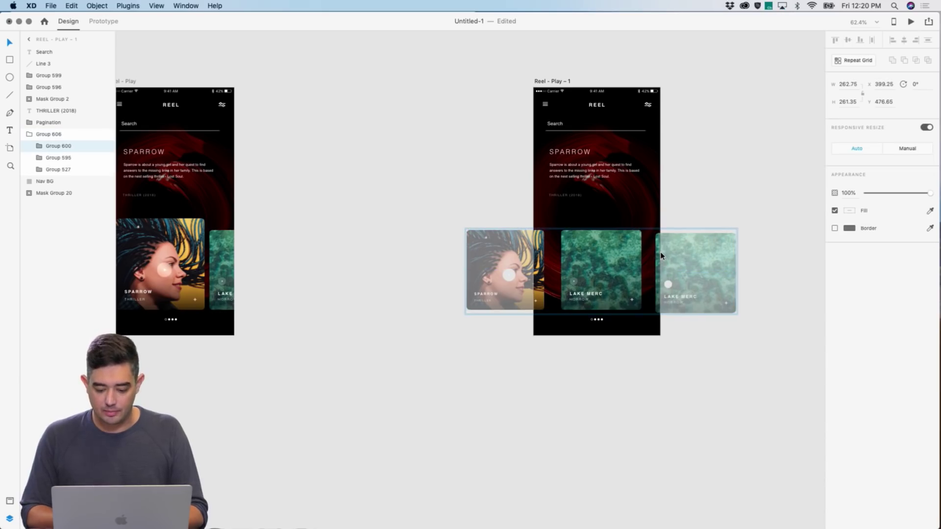
pyautogui.hotkey('shift', 'Right')
pyautogui.hotkey('shift', 'Up')
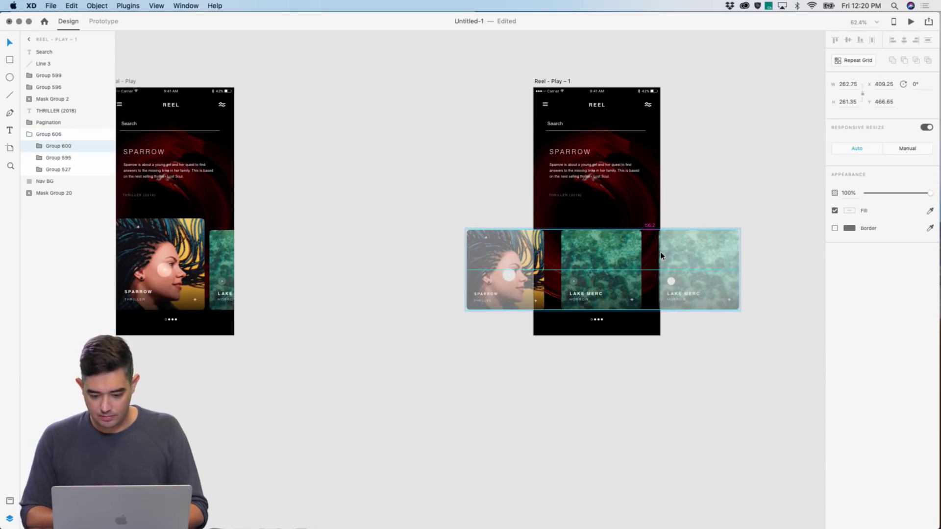
pyautogui.hotkey('shift', 'Left')
# Enlarge the centred Lake Merc card to about 300 × 299 and raise it to align with the side cards' bottom edges
pyautogui.click(607, 261)
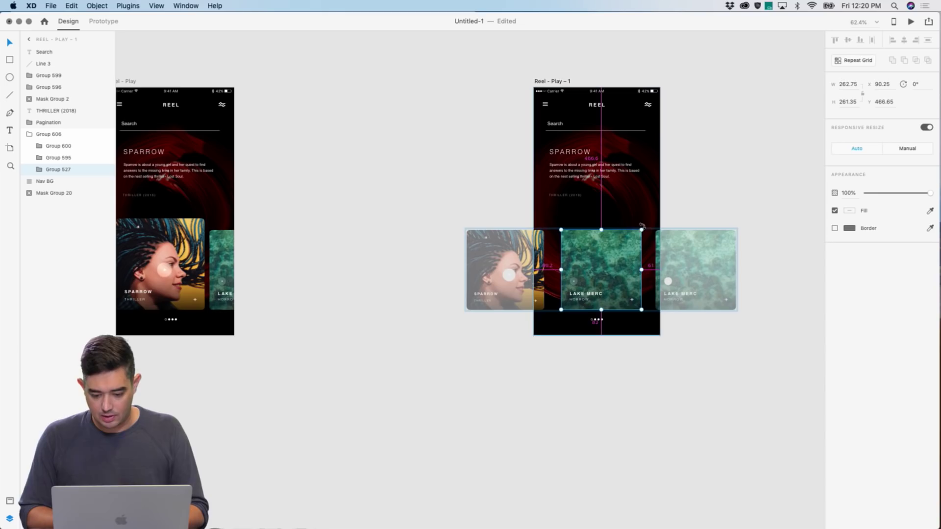
pyautogui.moveTo(642, 230); pyautogui.dragTo(648, 224)
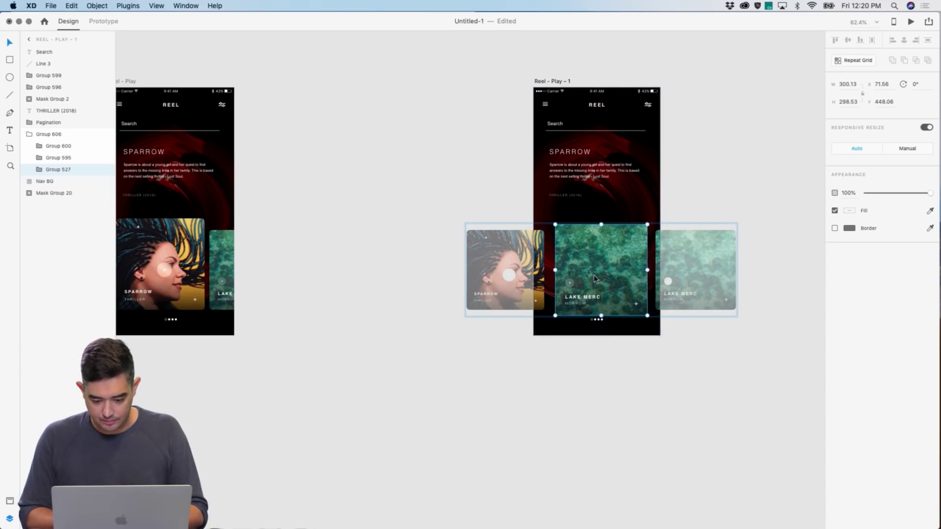
pyautogui.click(334, 266)
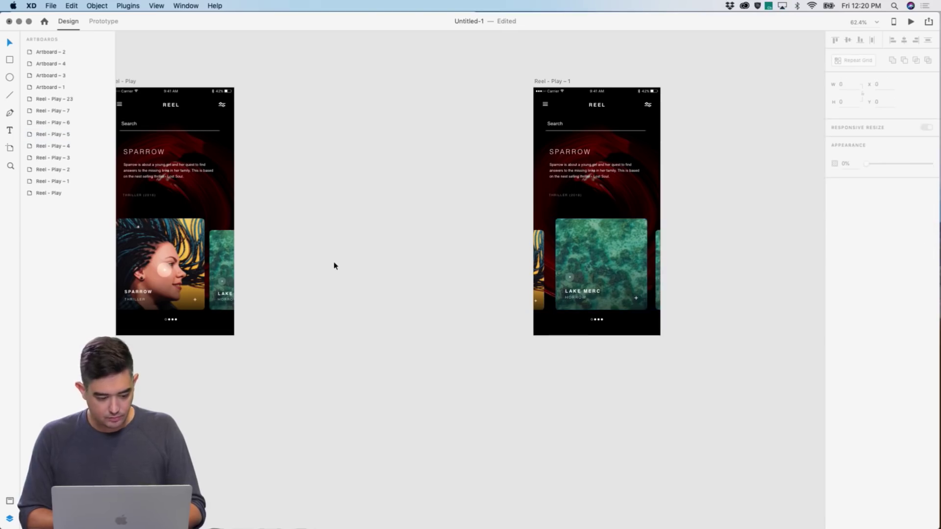
# Wire the card group on Reel – Play to Reel – Play – 1 with a Drag trigger and Auto-Animate
pyautogui.hscroll(-5, 335, 266)
pyautogui.click(326, 237)
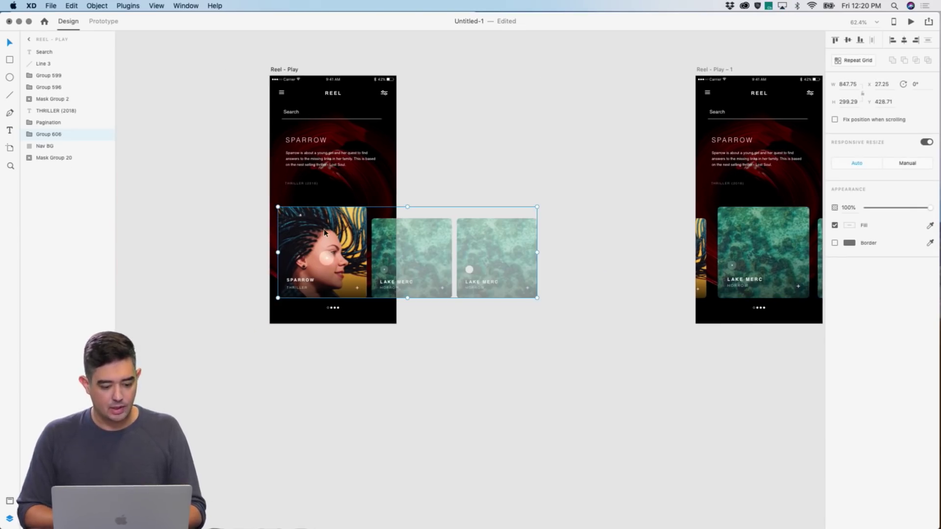
pyautogui.click(103, 22)
pyautogui.moveTo(541, 253); pyautogui.dragTo(713, 191)
pyautogui.click(665, 70)
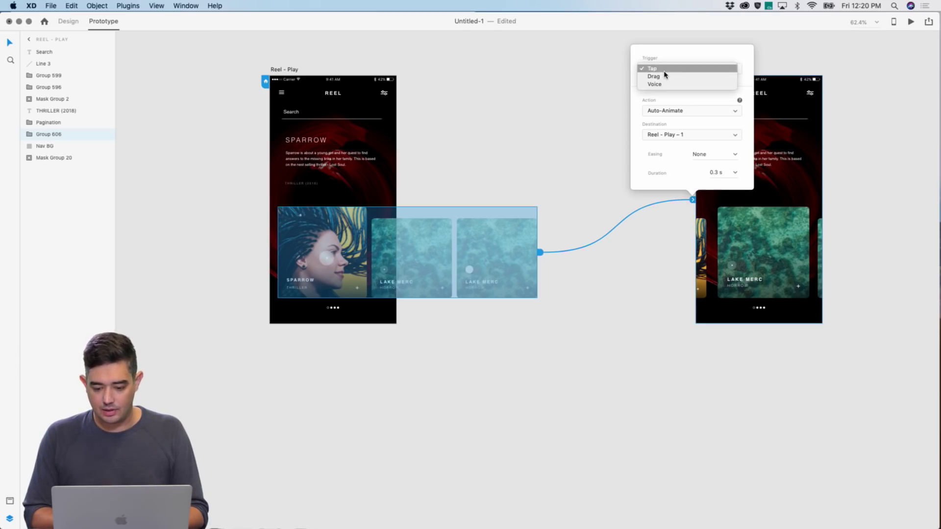
pyautogui.click(665, 77)
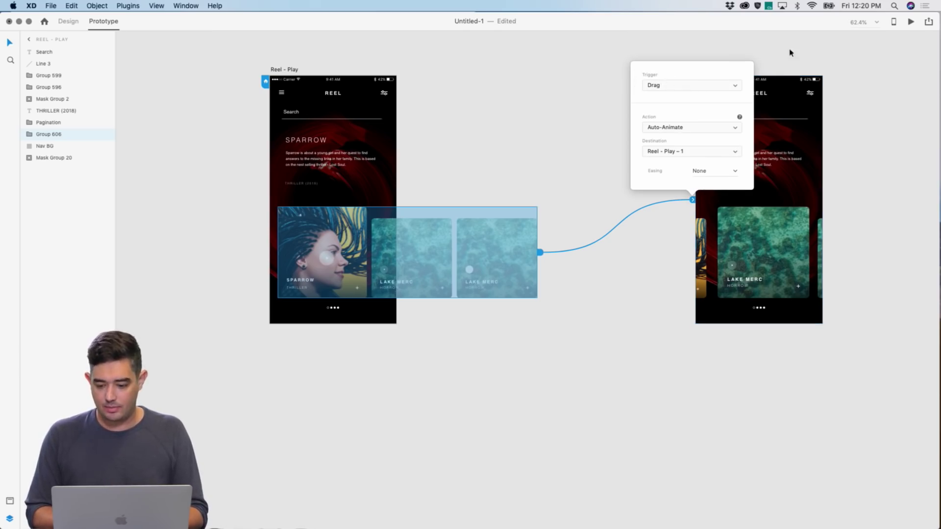
# Preview the drag transition between the Reel – Play artboards and inspect the connection's settings
pyautogui.click(911, 21)
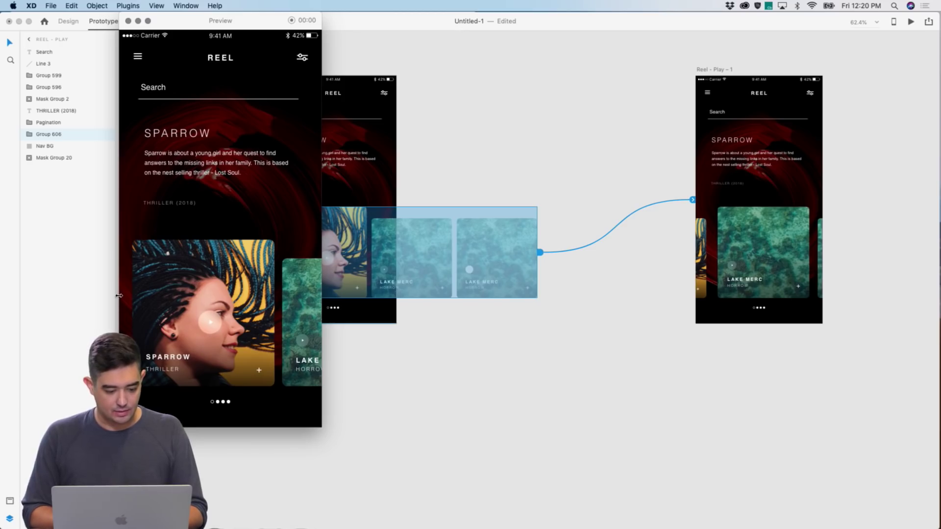
pyautogui.click(128, 21)
pyautogui.click(287, 69)
pyautogui.click(319, 241)
pyautogui.press('super+Return')
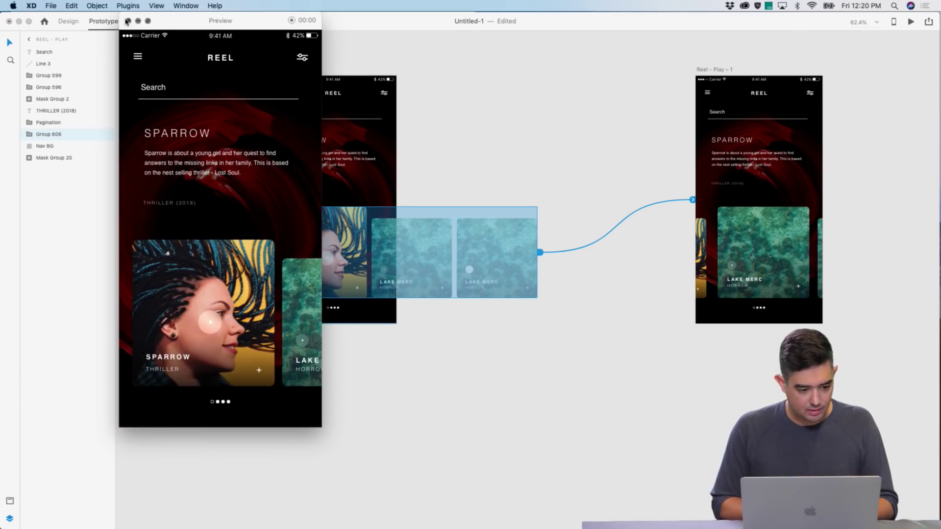
pyautogui.click(126, 20)
pyautogui.click(692, 199)
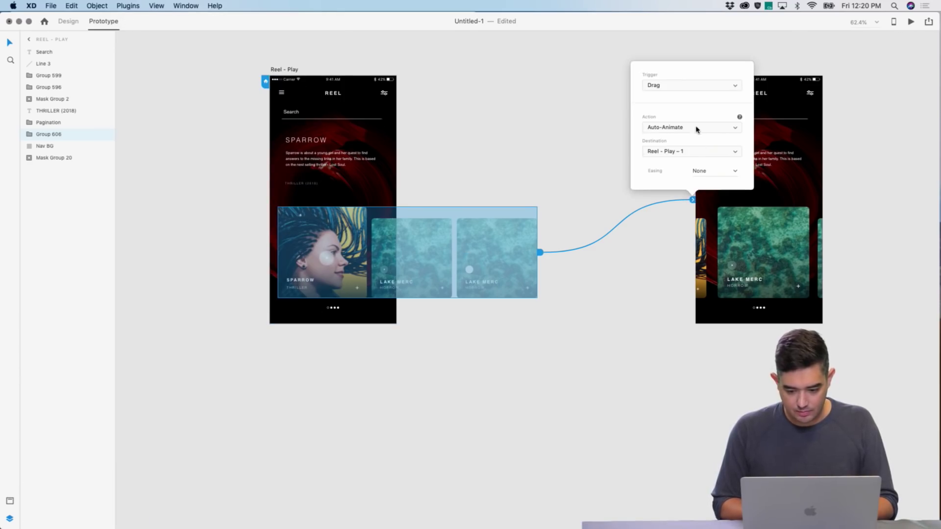
pyautogui.click(773, 47)
pyautogui.click(719, 71)
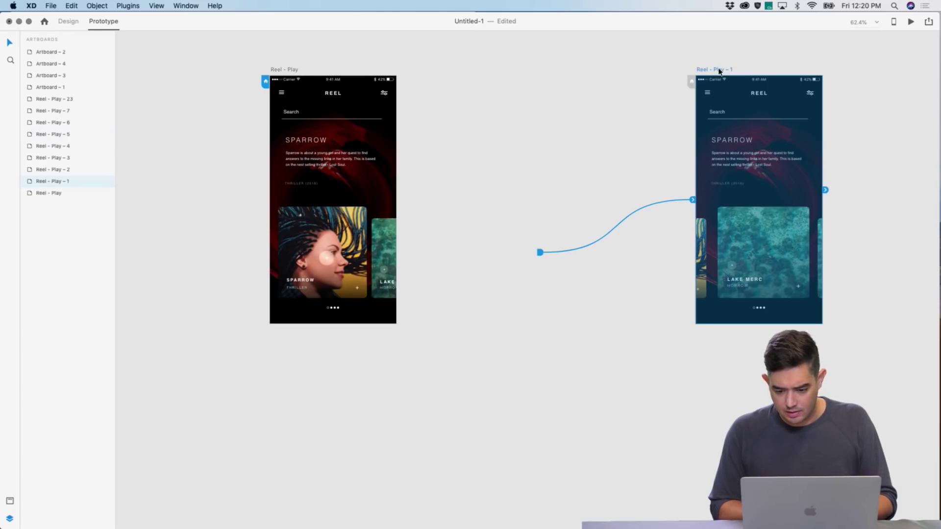
# Change the card group connection's trigger to Tap and test the transition in the preview
pyautogui.moveTo(538, 257); pyautogui.dragTo(538, 256)
pyautogui.click(523, 286)
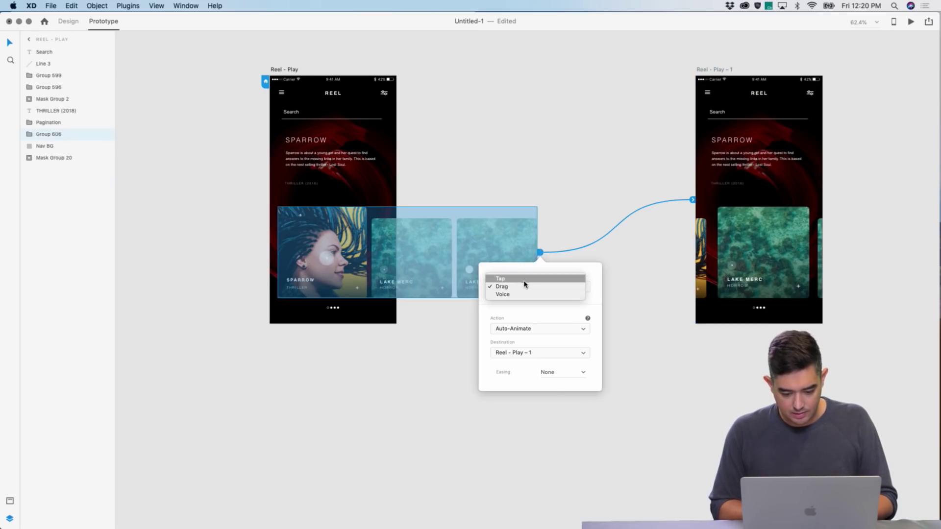
pyautogui.click(524, 276)
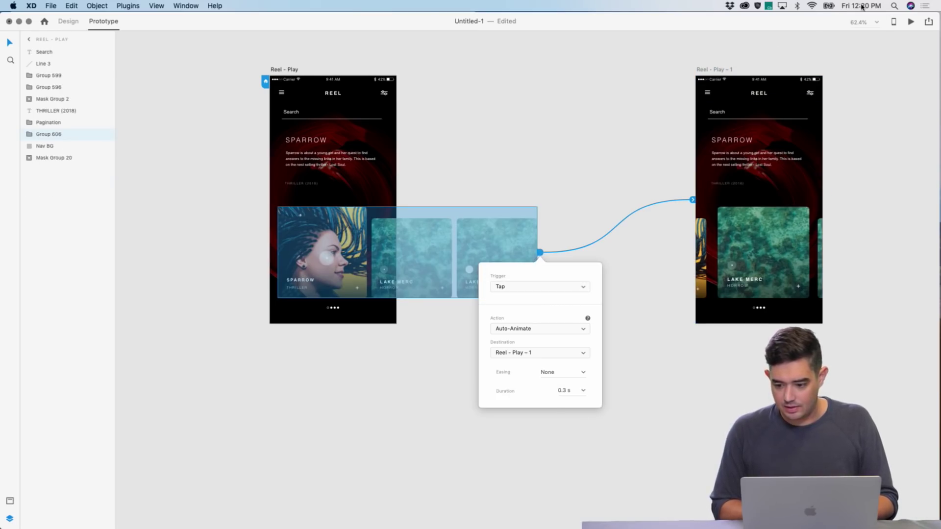
pyautogui.click(910, 23)
pyautogui.click(220, 313)
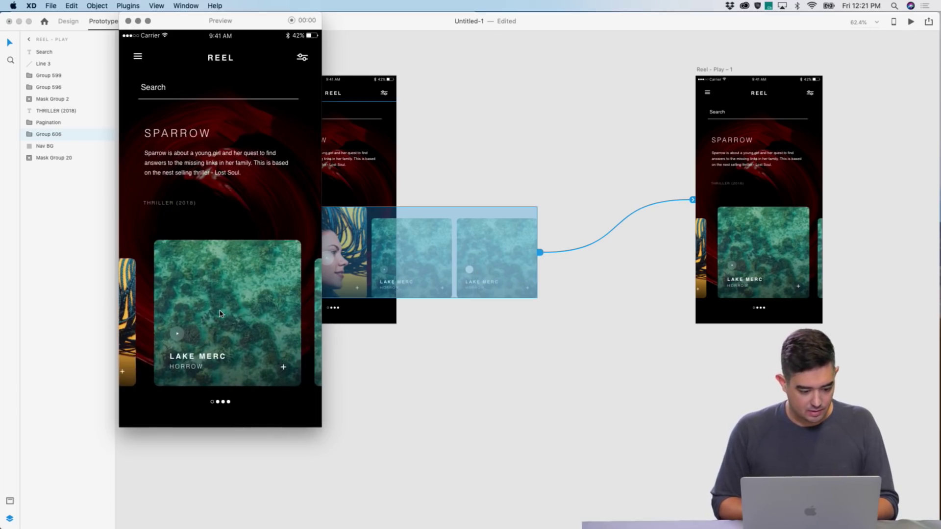
pyautogui.click(128, 22)
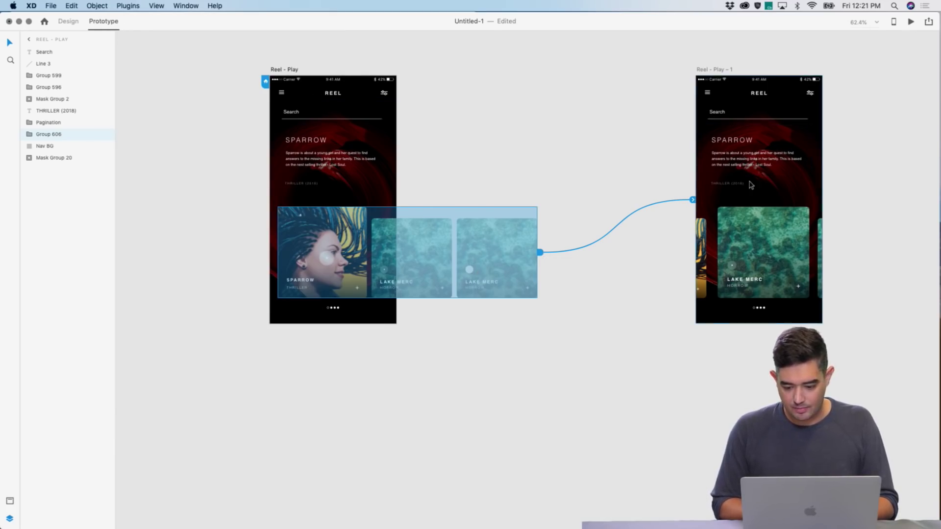
# Switch the card group connection's trigger back to Drag and test it in the preview
pyautogui.click(693, 200)
pyautogui.click(675, 67)
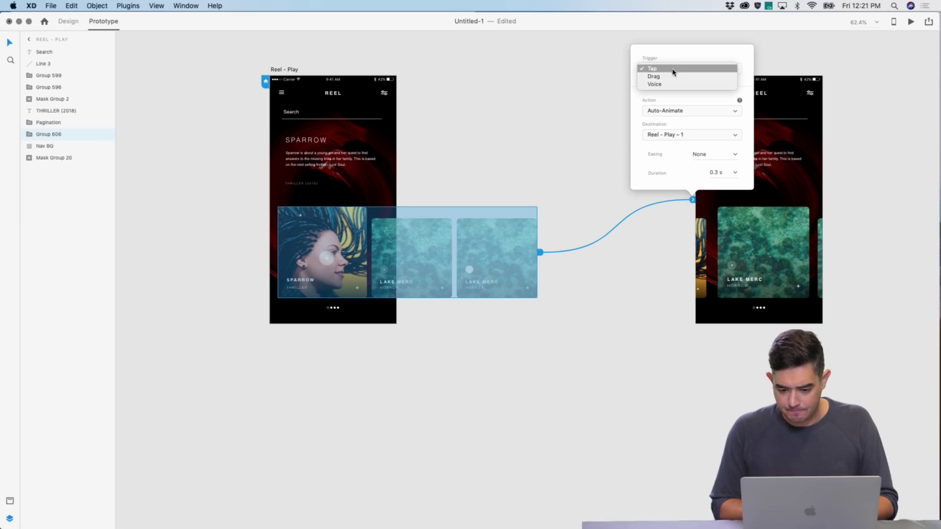
pyautogui.click(651, 77)
pyautogui.click(909, 22)
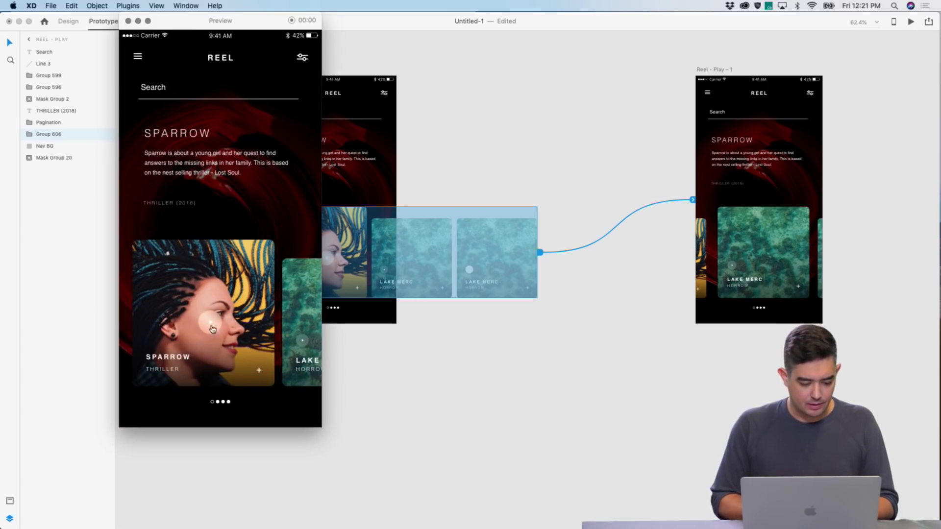
pyautogui.click(128, 21)
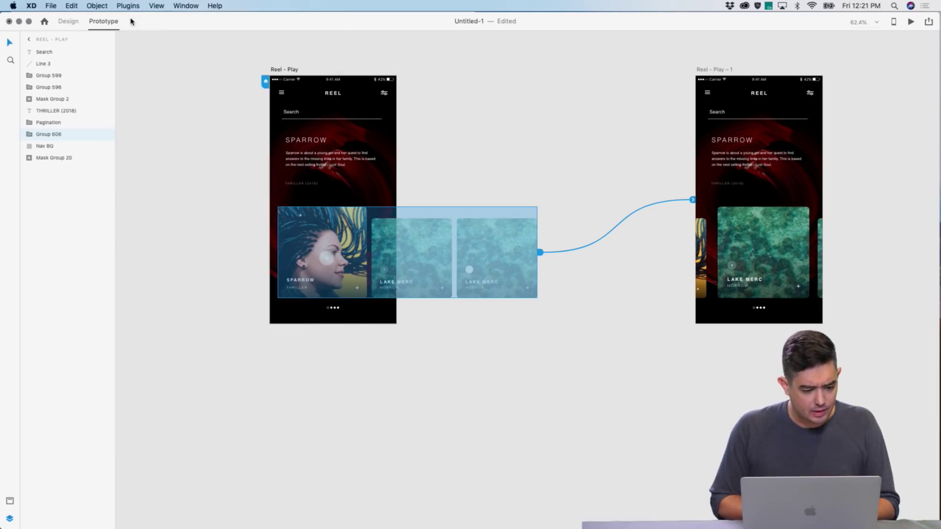
# Preview Reel – Play from design mode, close the preview and return to prototype mode
pyautogui.hscroll(-3, 288, 105)
pyautogui.scroll(2, 288, 105)
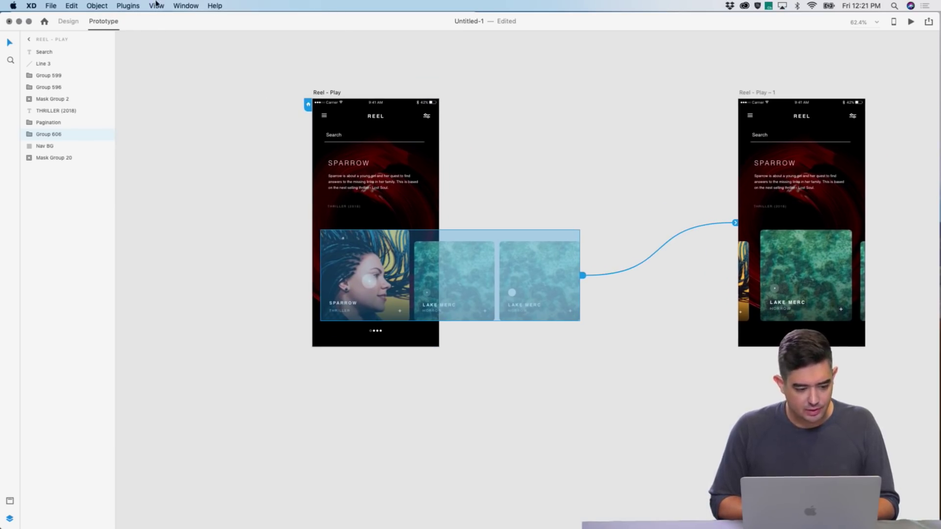
pyautogui.click(68, 23)
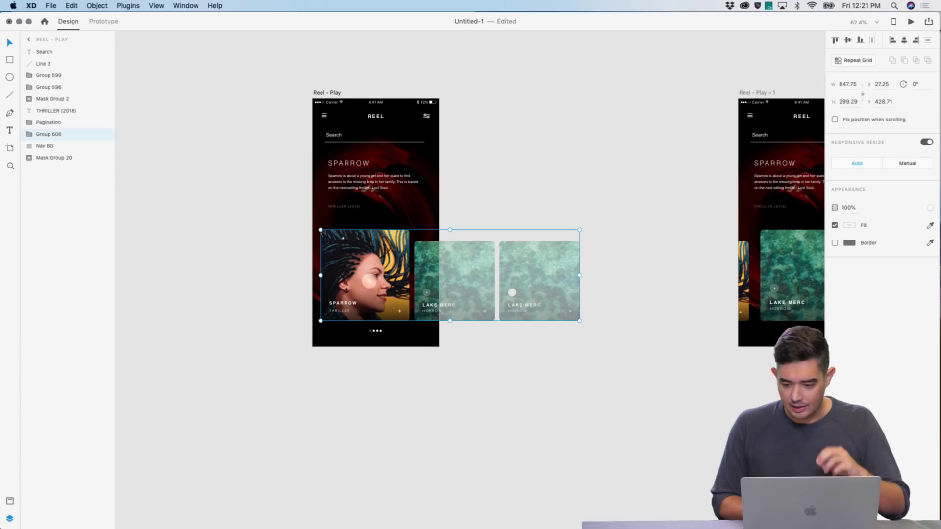
pyautogui.click(909, 22)
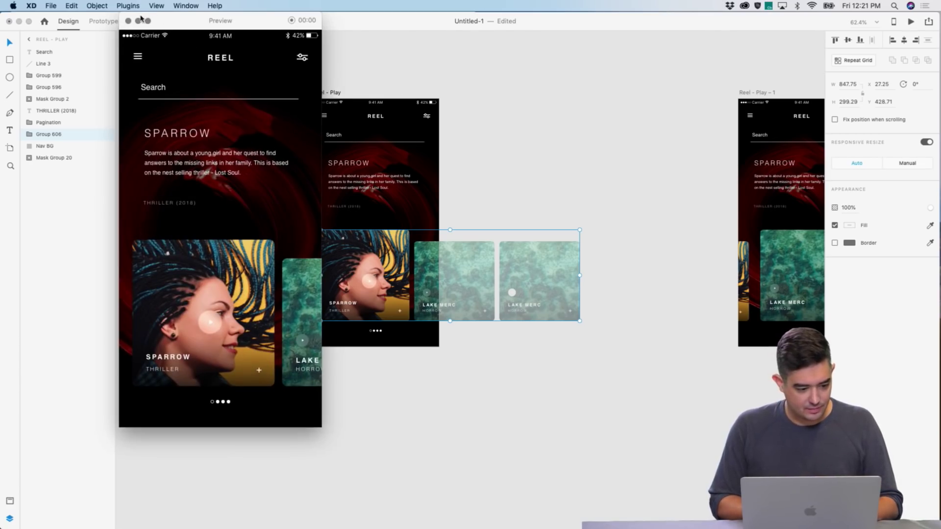
pyautogui.click(127, 22)
pyautogui.hscroll(3, 687, 243)
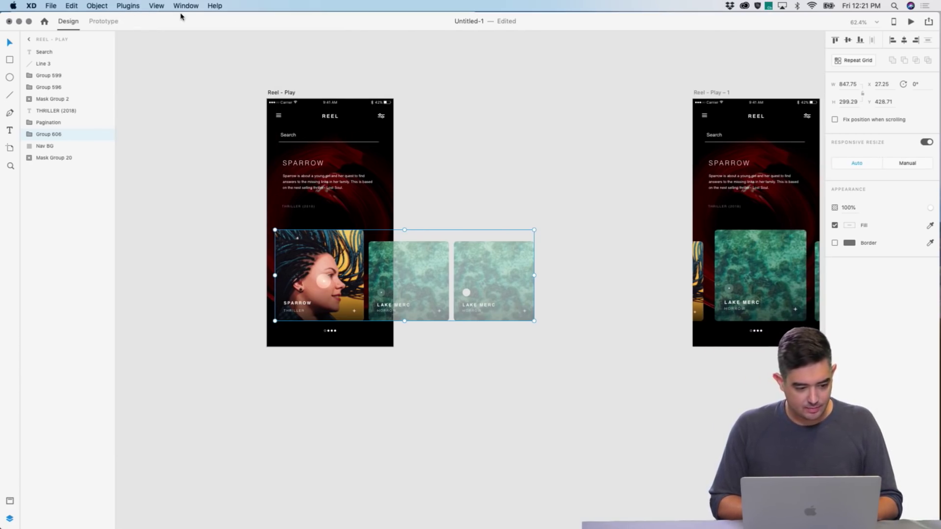
pyautogui.click(100, 22)
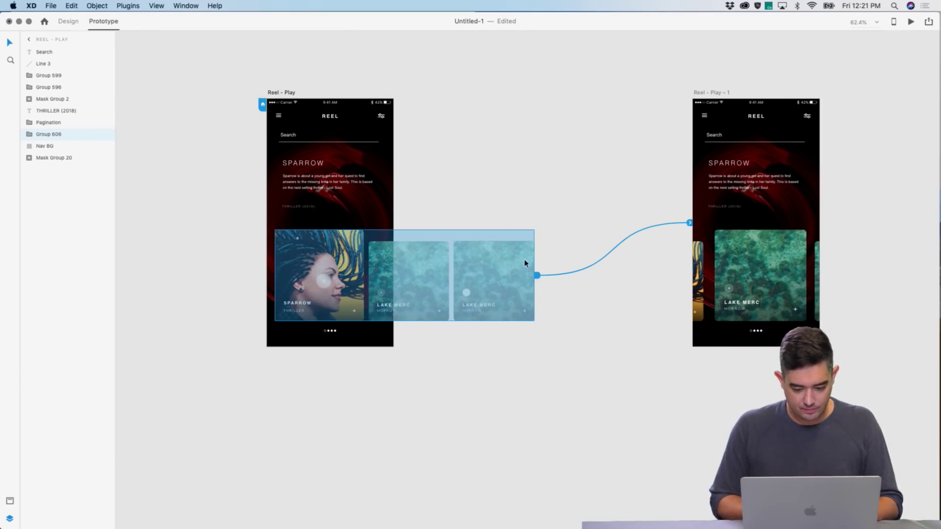
# Delete the Reel – Play – 1 artboard and place a fresh duplicate of Reel – Play to the right of the original
pyautogui.click(562, 248)
pyautogui.click(707, 95)
pyautogui.press('Delete')
pyautogui.moveTo(283, 97); pyautogui.dragTo(598, 93)
# Shrink the Sparrow card inside the new Reel – Play – 1 card group to match the Lake Merc cards' height
pyautogui.click(681, 268)
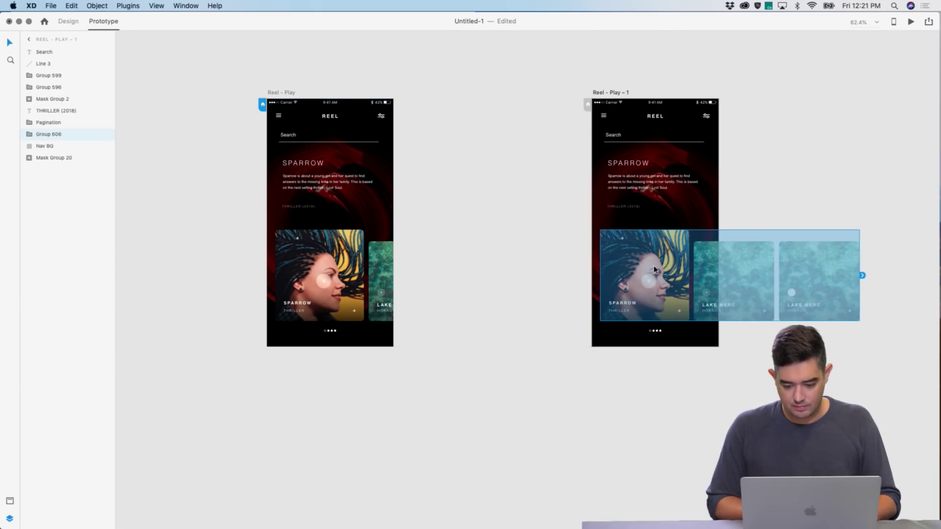
pyautogui.click(68, 21)
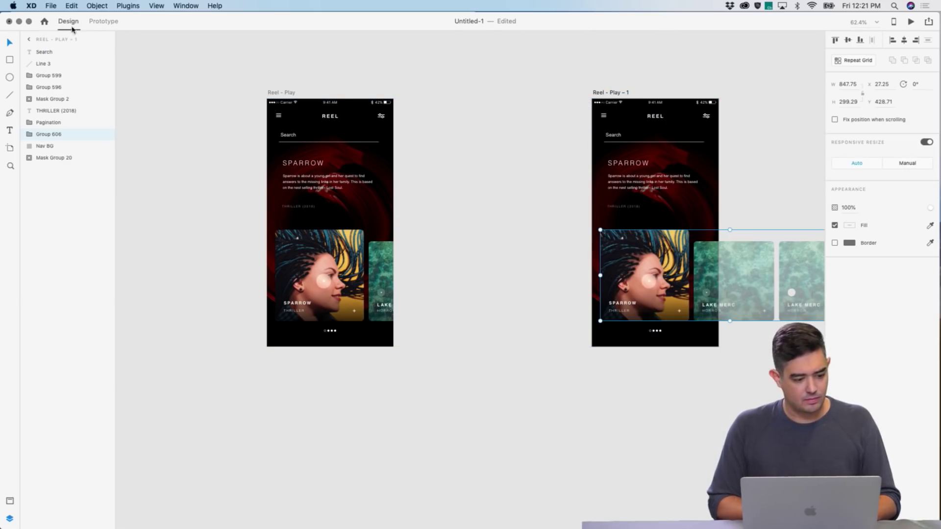
pyautogui.doubleClick(666, 252)
pyautogui.moveTo(690, 229); pyautogui.dragTo(678, 241)
# Move the card group left on Reel – Play – 1 to centre the Lake Merc card, with wider gaps to the side cards
pyautogui.click(734, 261)
pyautogui.press('Escape')
pyautogui.moveTo(734, 260)
pyautogui.mouseDown()
pyautogui.moveTo(665, 273)
pyautogui.moveTo(723, 274)
pyautogui.mouseUp()
pyautogui.doubleClick(719, 269)
pyautogui.moveTo(663, 274); pyautogui.dragTo(657, 275)
pyautogui.doubleClick(658, 274)
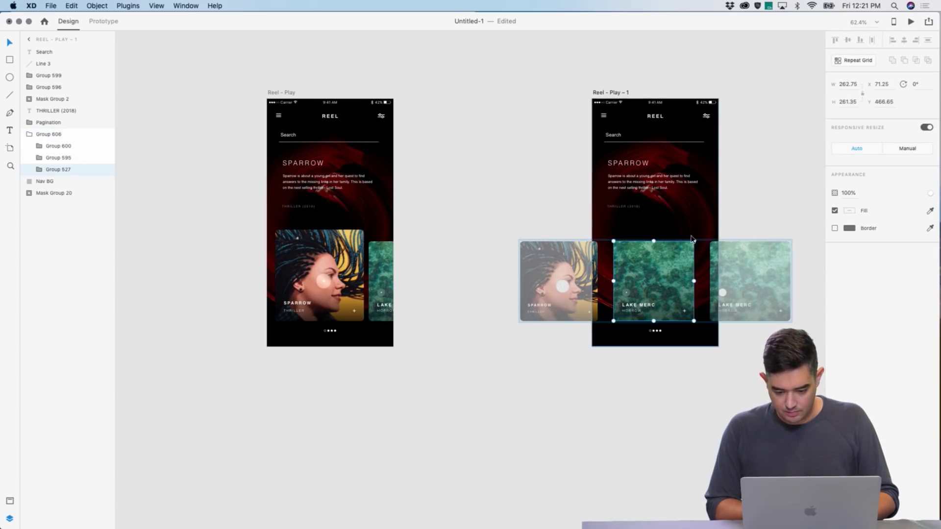
# Enlarge the Lake Merc card on Reel – Play – 1 to a height of 305 and re-centre the card group on the artboard
pyautogui.moveTo(694, 240); pyautogui.dragTo(708, 228)
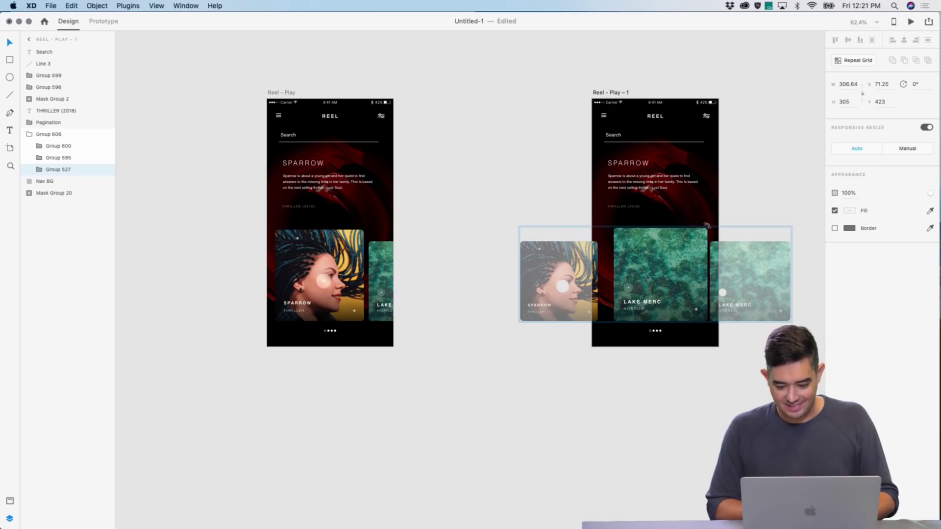
pyautogui.press('Escape')
pyautogui.moveTo(624, 267); pyautogui.dragTo(627, 267)
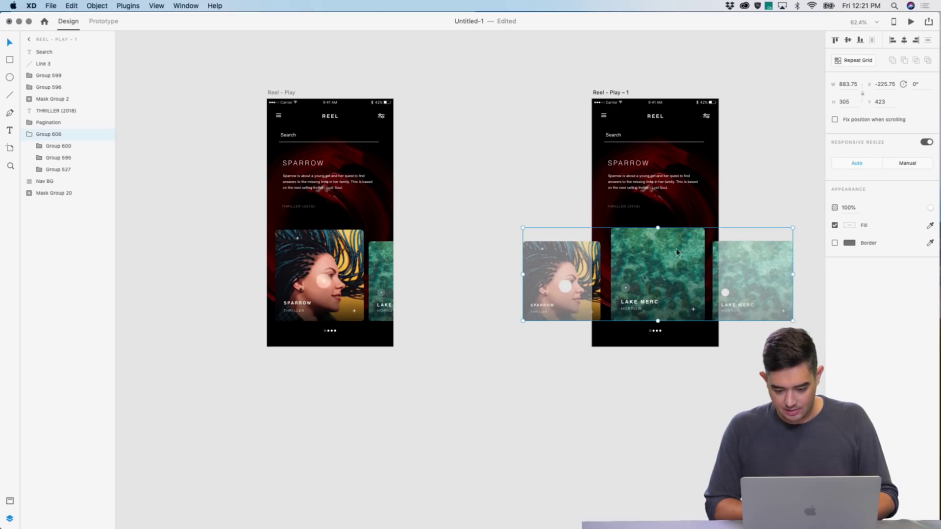
# Link the card group on Reel – Play to Reel – Play – 1 with a Drag trigger, Auto-Animate action and no easing
pyautogui.click(284, 93)
pyautogui.click(523, 280)
pyautogui.click(103, 21)
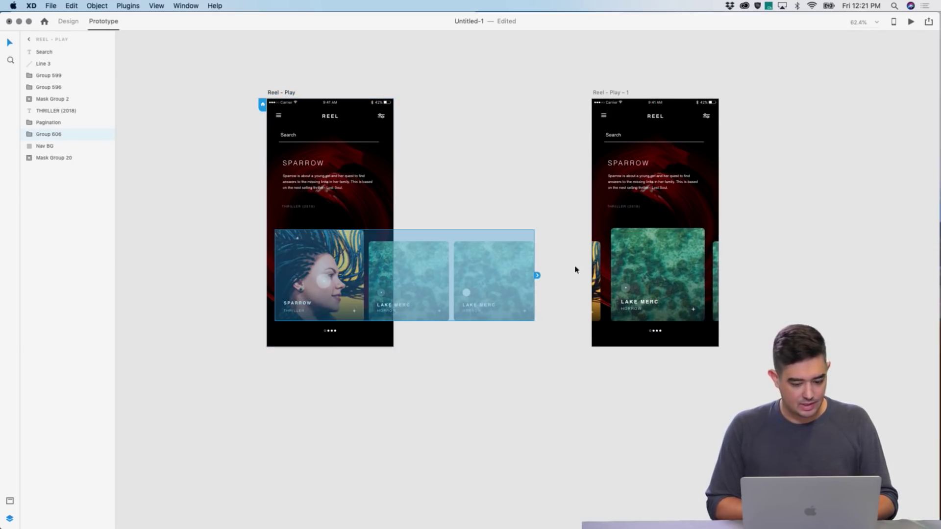
pyautogui.moveTo(540, 276); pyautogui.dragTo(652, 221)
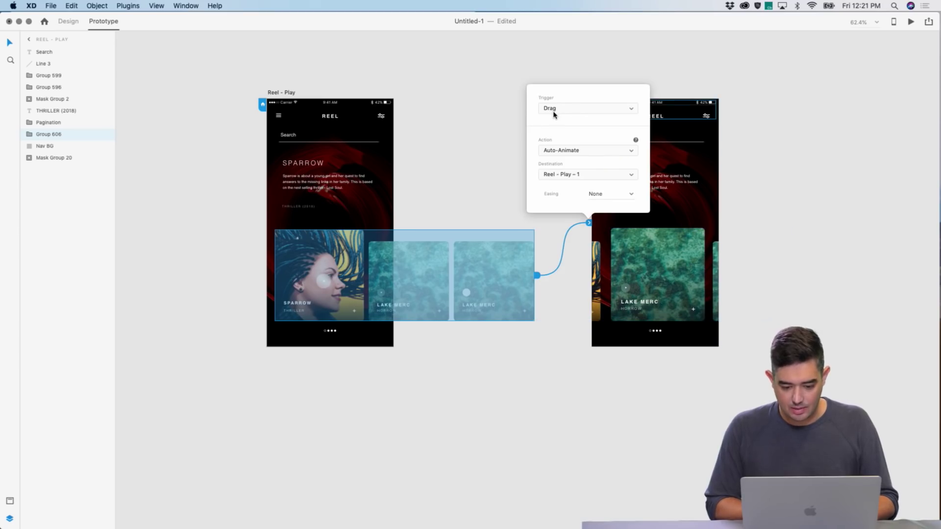
pyautogui.click(588, 108)
pyautogui.click(592, 107)
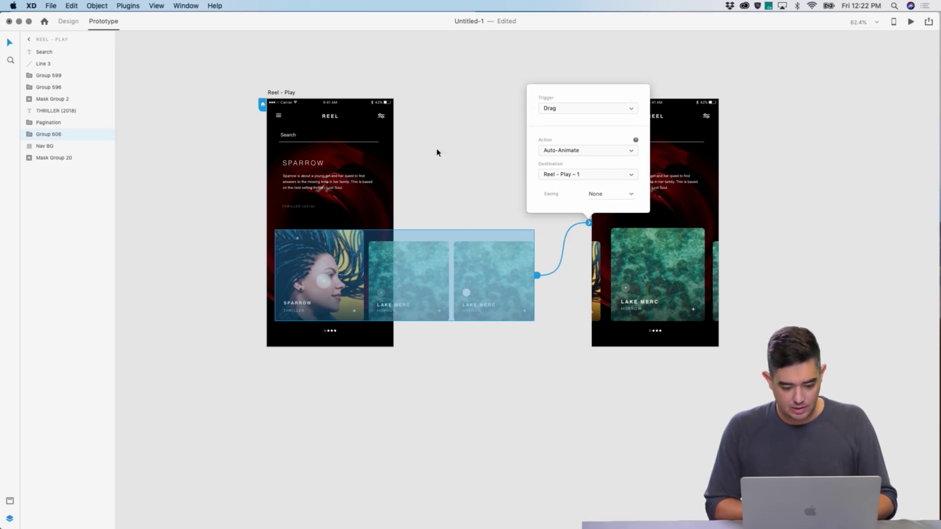
# Preview Reel – Play, swipe the carousel from Sparrow to Lake Merc, close the preview and clear the selection
pyautogui.click(276, 149)
pyautogui.click(905, 24)
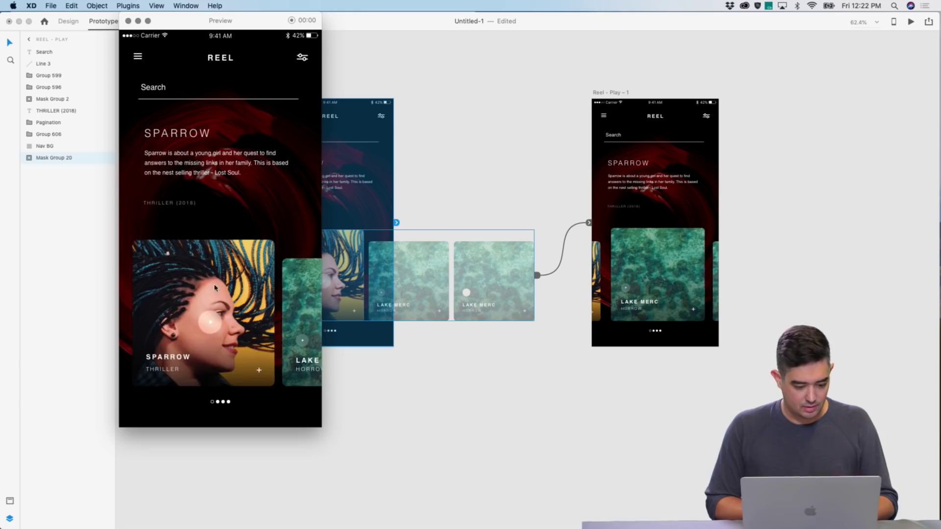
pyautogui.moveTo(216, 289); pyautogui.dragTo(122, 287)
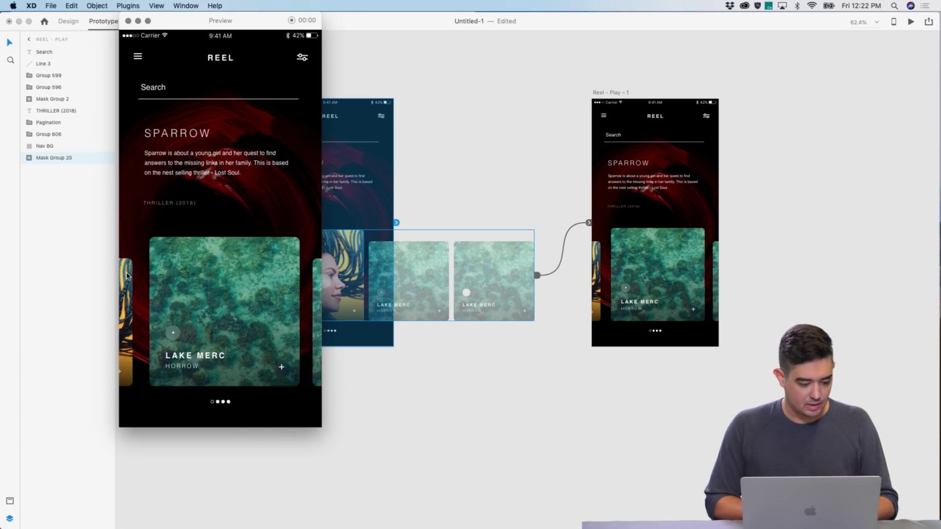
pyautogui.click(128, 21)
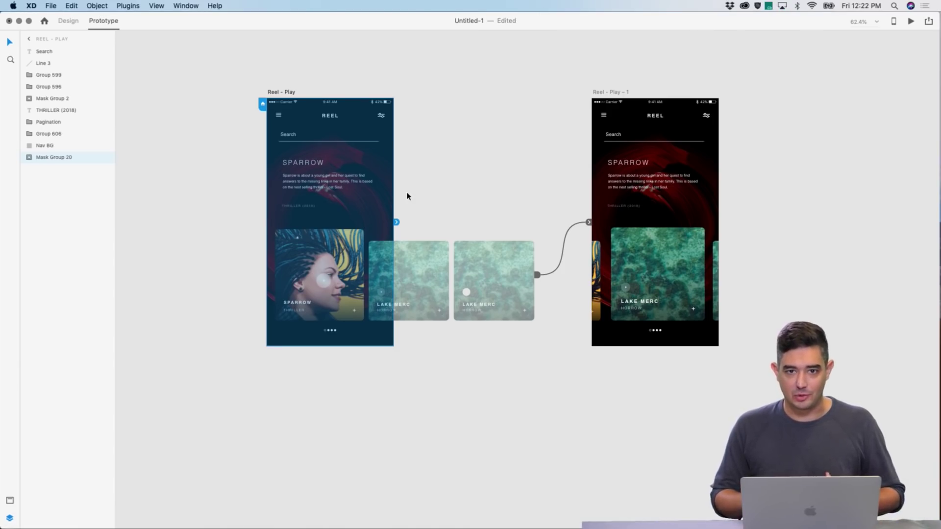
pyautogui.click(414, 103)
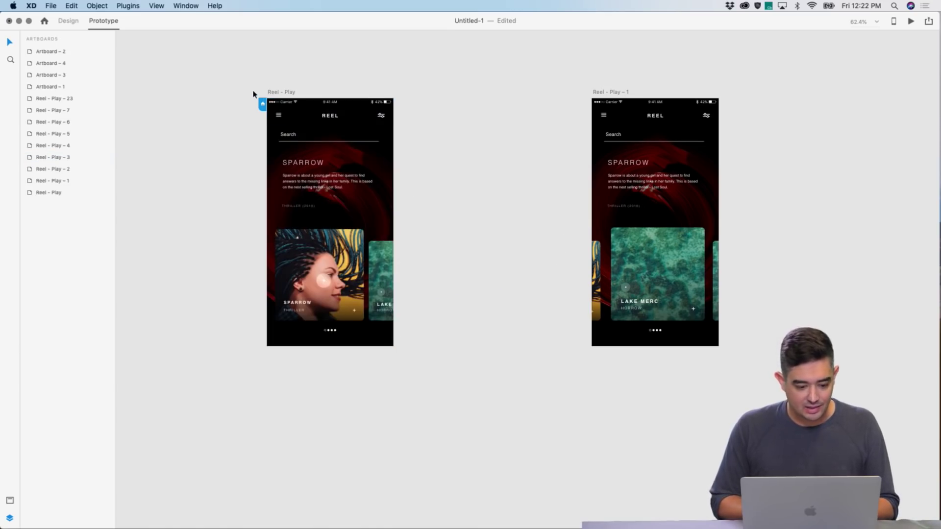
# Find the finished Reel – Play – 2 to Reel – Play – 7 artboards and examine the links leaving Reel – Play – 2
pyautogui.scroll(-2, 438, 79)
pyautogui.click(438, 168)
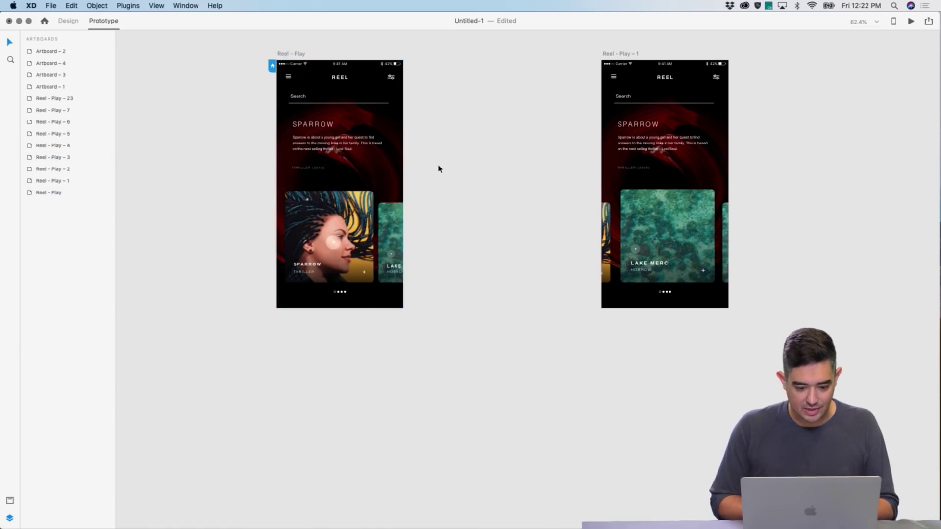
pyautogui.scroll(-5, 438, 169)
pyautogui.scroll(-5, 438, 171)
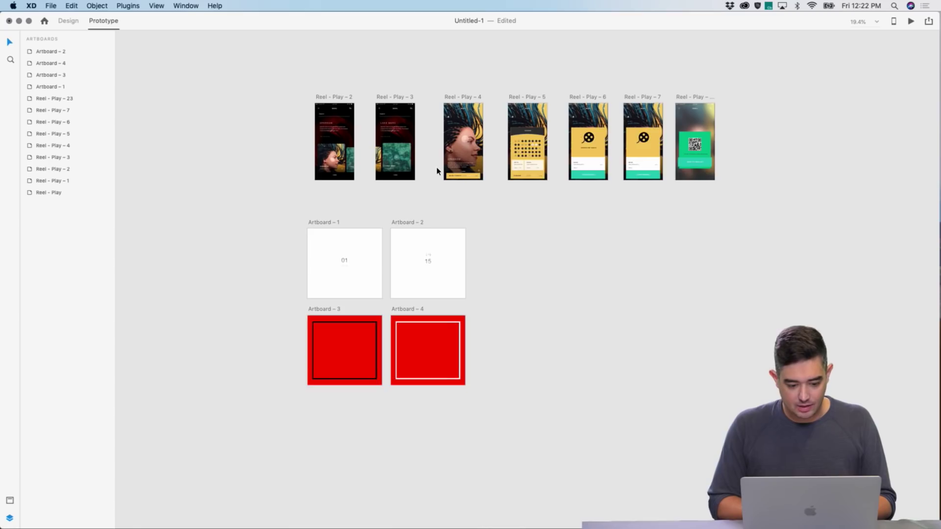
pyautogui.scroll(2, 437, 172)
pyautogui.click(327, 158)
pyautogui.scroll(5, 328, 160)
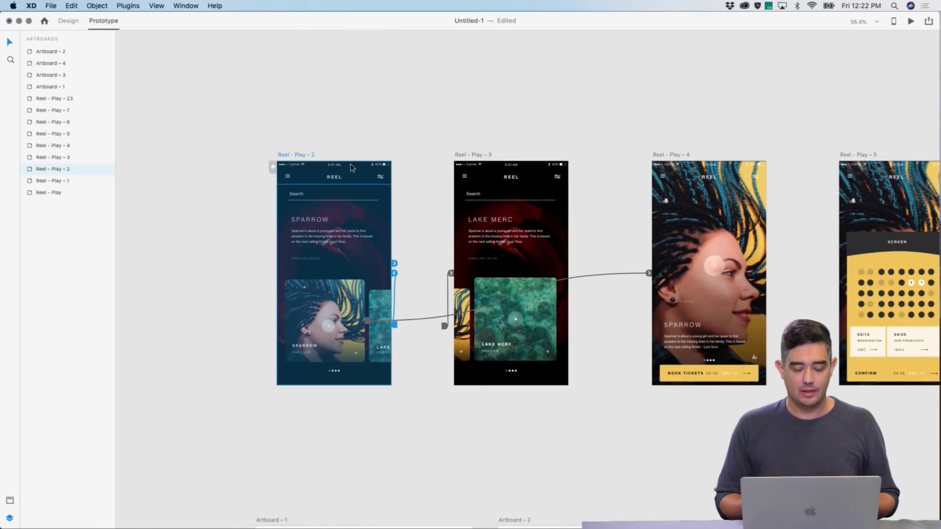
pyautogui.scroll(-5, 351, 169)
pyautogui.scroll(3, 351, 169)
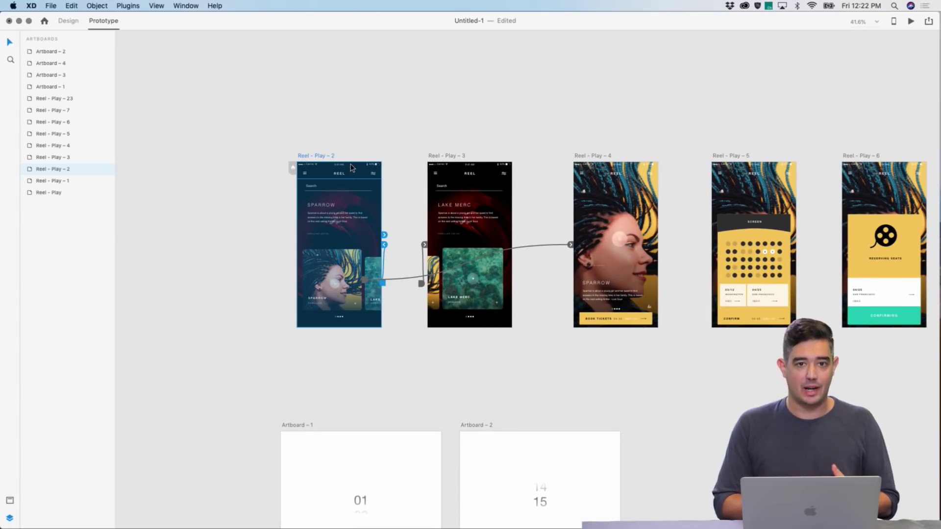
# Preview Reel – Play – 2, testing the Sparrow detail view and the swipe to Lake Merc, and close the preview
pyautogui.scroll(1, 637, 98)
pyautogui.click(911, 21)
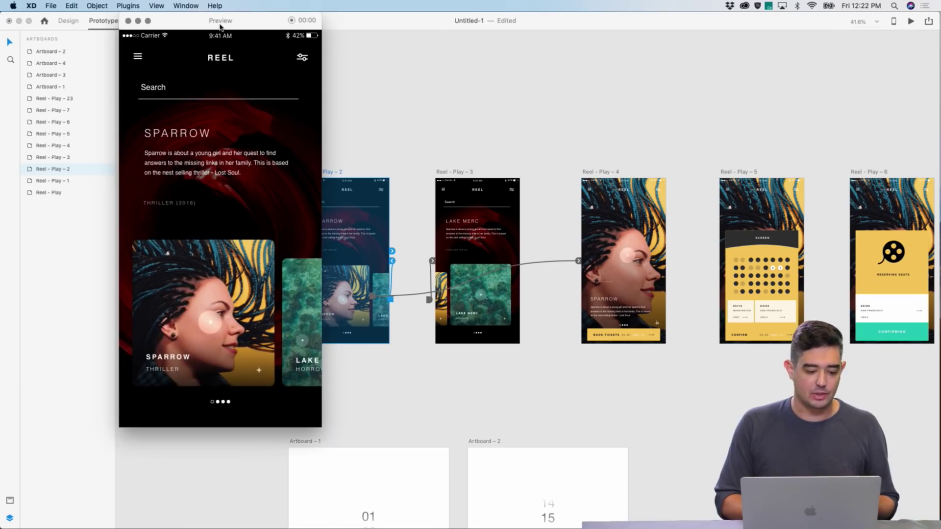
pyautogui.moveTo(221, 39); pyautogui.dragTo(451, 49)
pyautogui.click(459, 347)
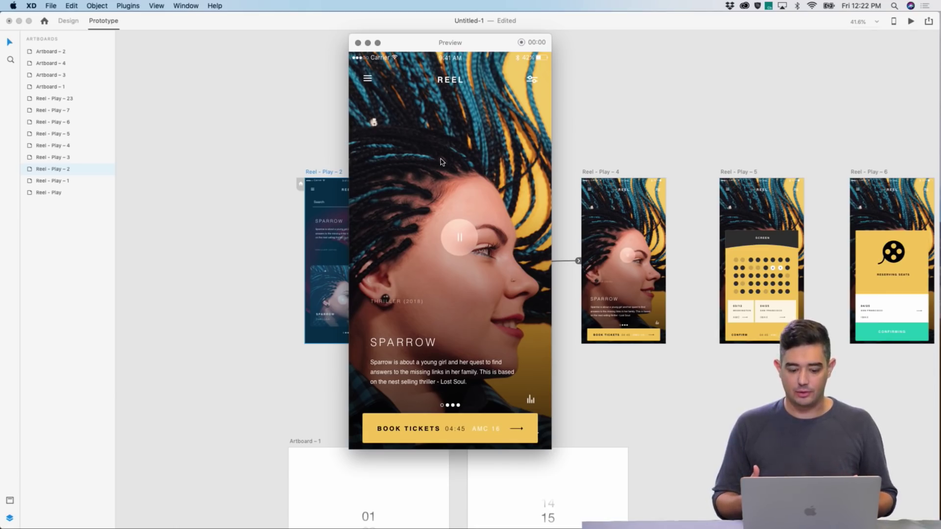
pyautogui.click(400, 82)
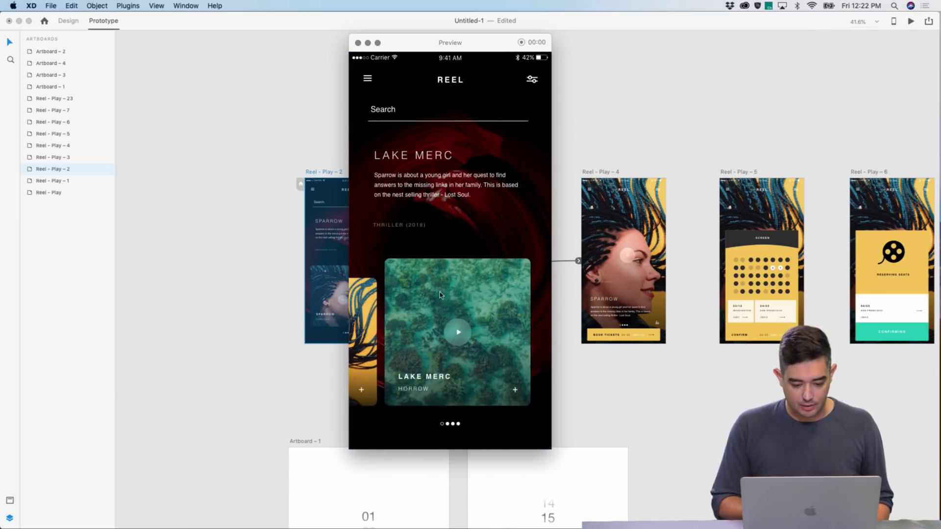
pyautogui.click(358, 42)
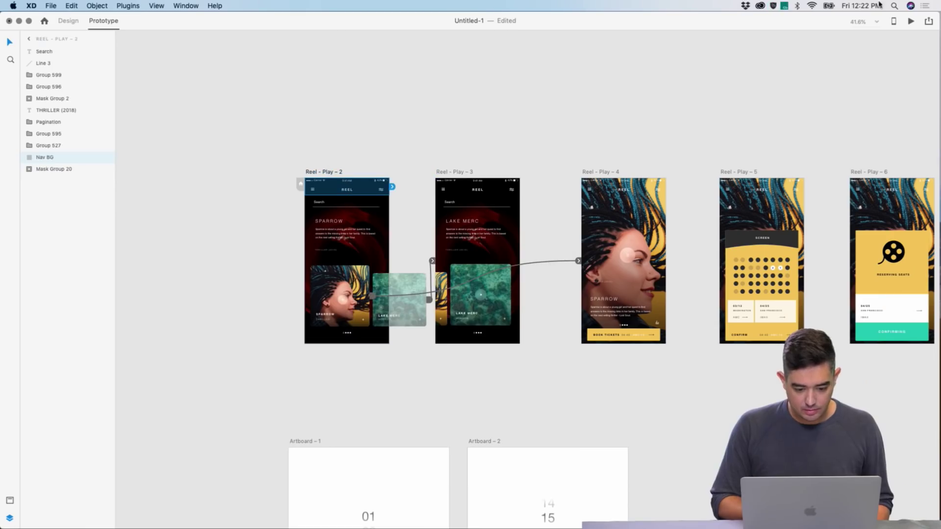
# Preview the Reel flow again from the carousel through the Sparrow detail and Book Tickets to the seat screen, and close it
pyautogui.click(911, 21)
pyautogui.click(528, 309)
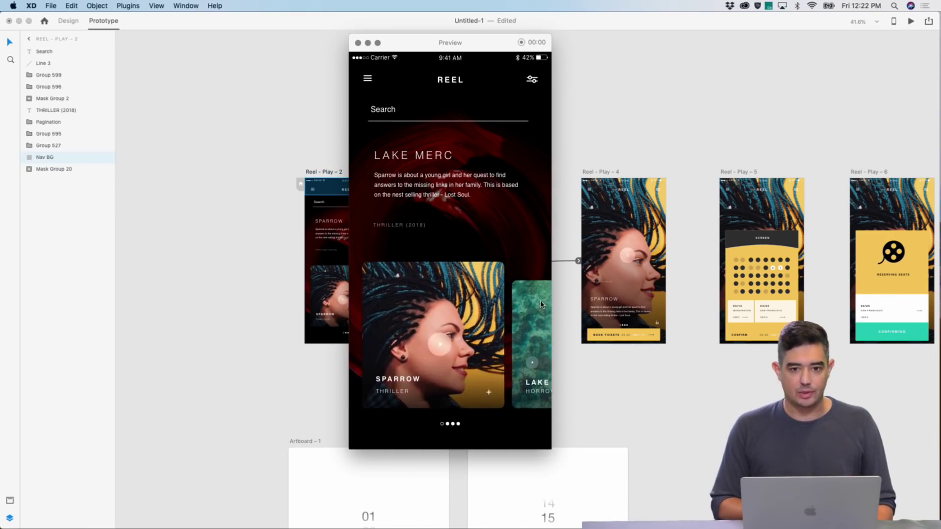
pyautogui.click(405, 312)
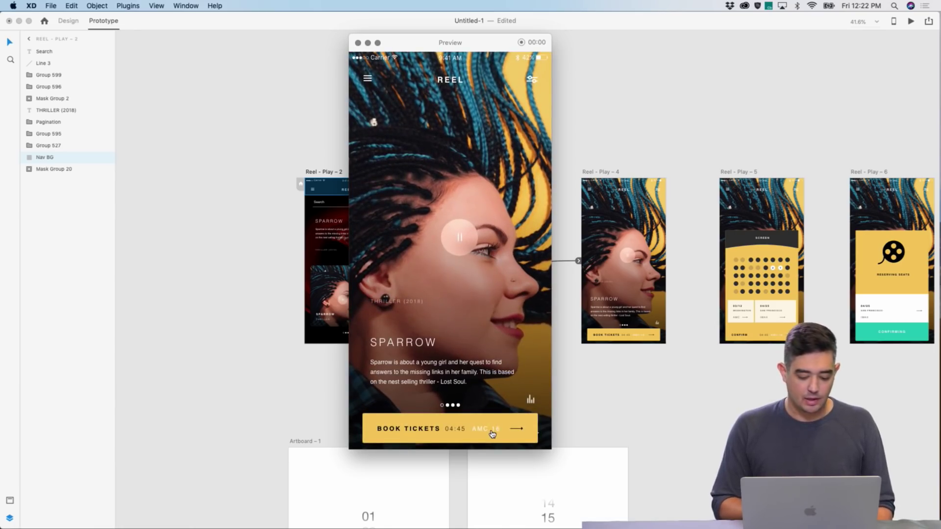
pyautogui.click(431, 423)
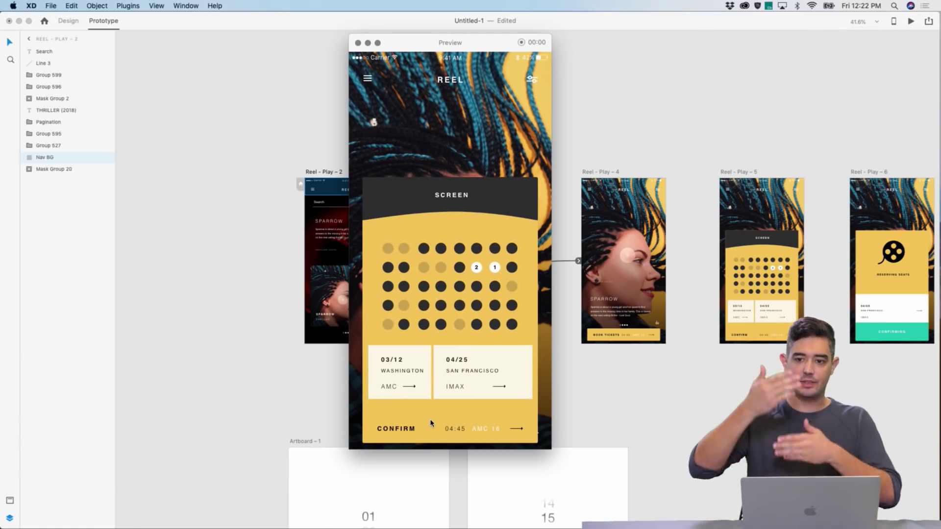
pyautogui.click(358, 43)
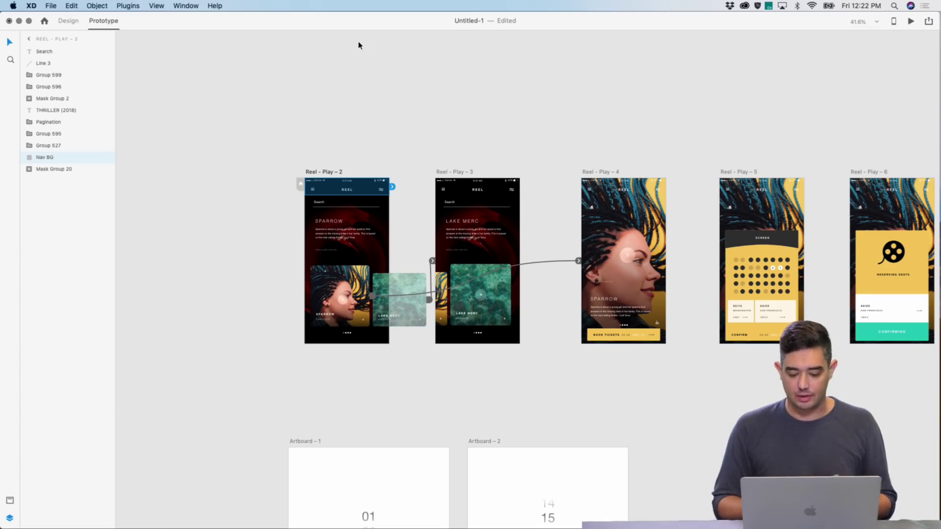
# Check the Book Tickets bar's link on Reel – Play – 4 and select the hidden group below the bar in design mode
pyautogui.click(622, 335)
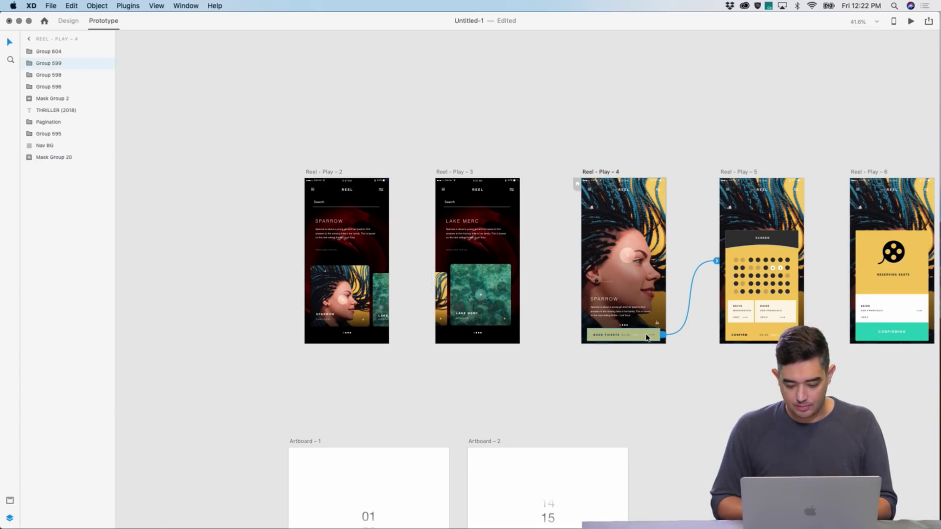
pyautogui.click(61, 20)
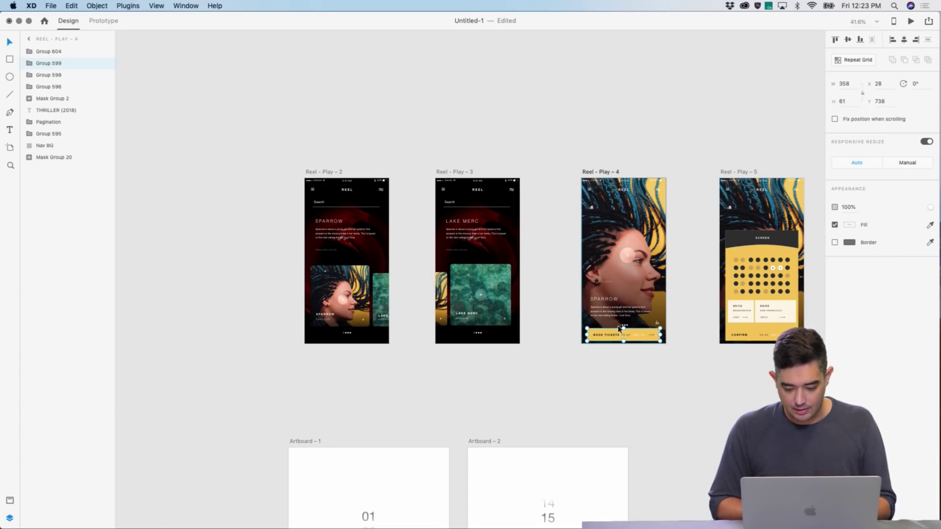
pyautogui.click(612, 351)
# Delete the Artboard – 1 to Artboard – 4 artboards below the Reel screens
pyautogui.scroll(-3, 611, 351)
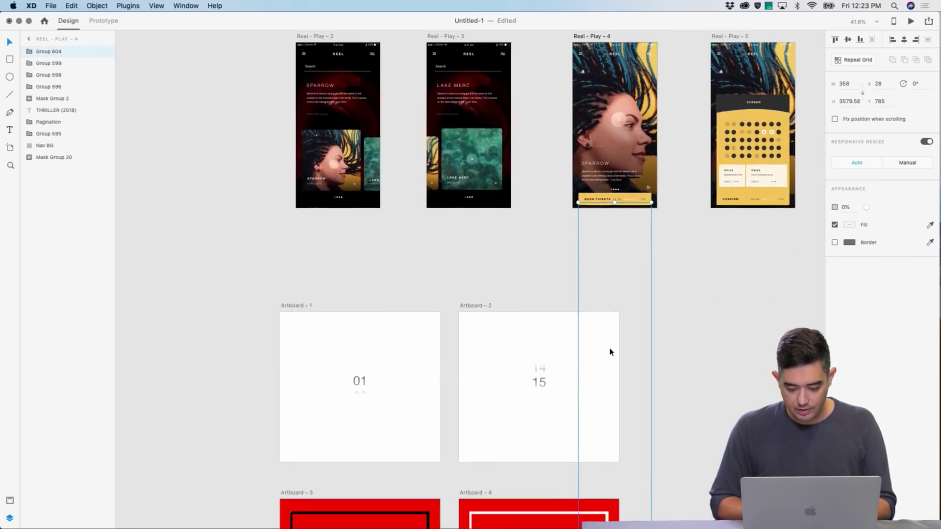
pyautogui.scroll(-5, 610, 364)
pyautogui.scroll(-3, 610, 364)
pyautogui.moveTo(389, 244); pyautogui.dragTo(578, 430)
pyautogui.press('Delete')
# Inspect the elements of the transparent group extending far below Reel – Play – 4, down to the date cards at its end
pyautogui.click(602, 142)
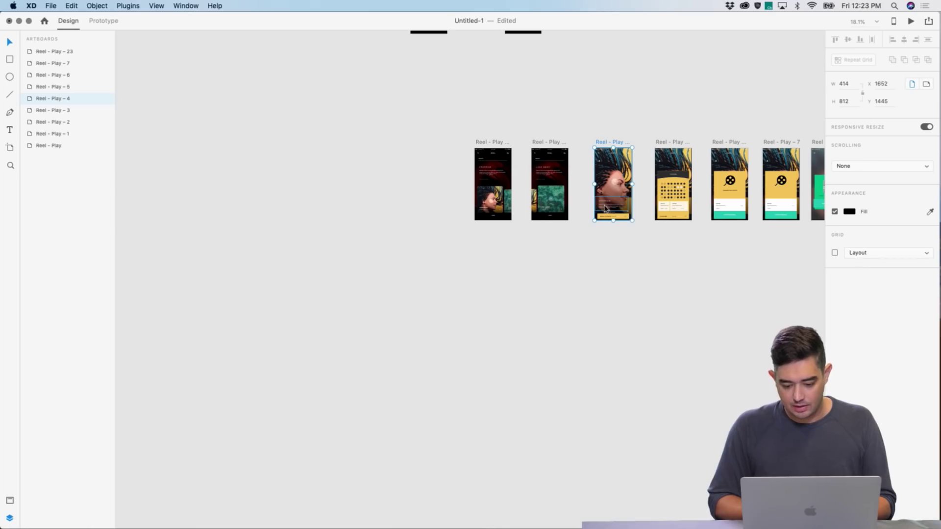
pyautogui.click(602, 221)
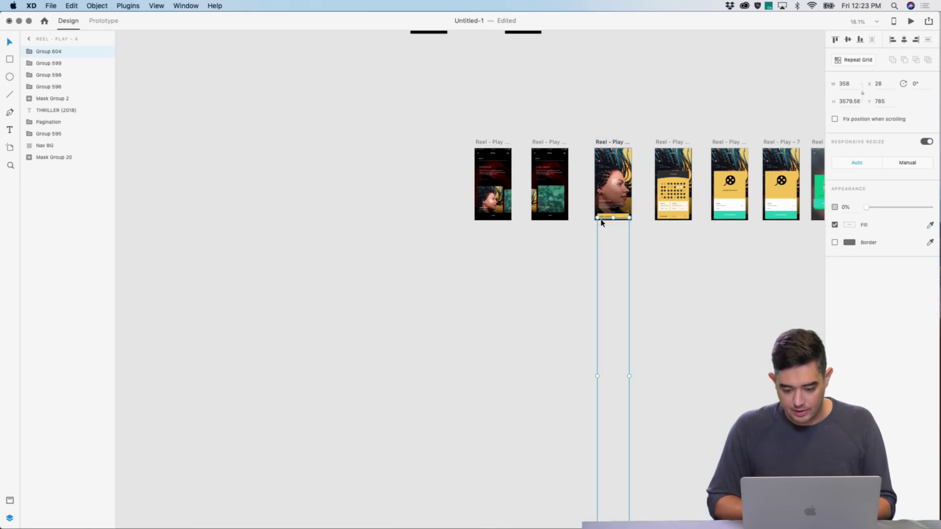
pyautogui.scroll(-5, 601, 220)
pyautogui.hscroll(2, 601, 221)
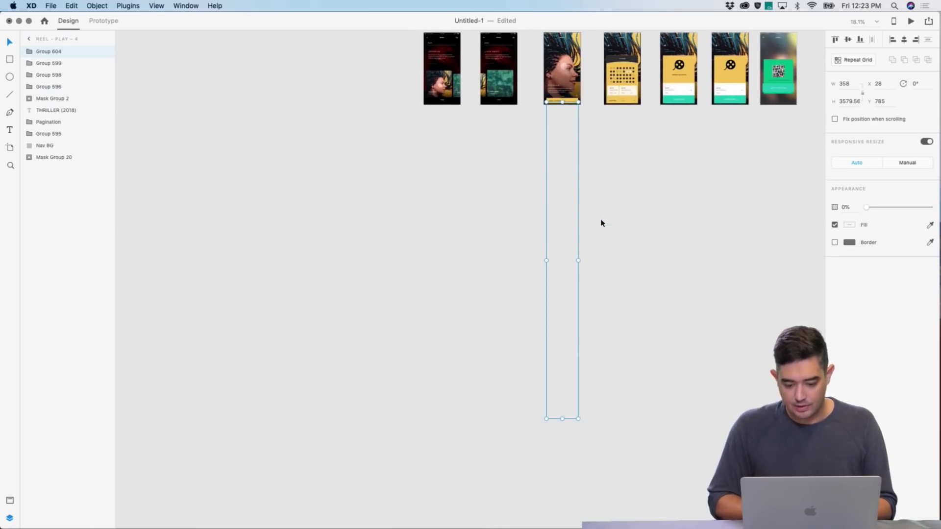
pyautogui.doubleClick(570, 419)
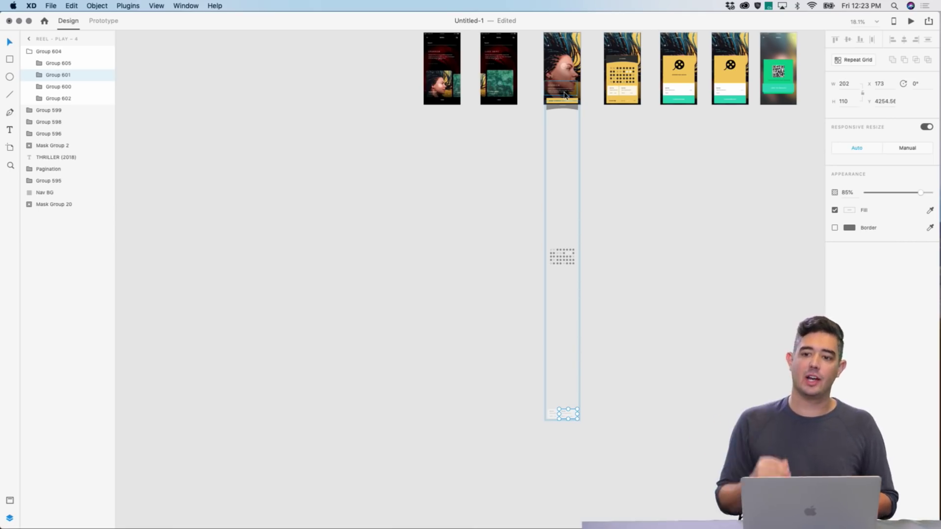
# Preview Reel – Play – 4, trigger Book Tickets to watch the seat selection animate in, and close the preview
pyautogui.scroll(2, 563, 83)
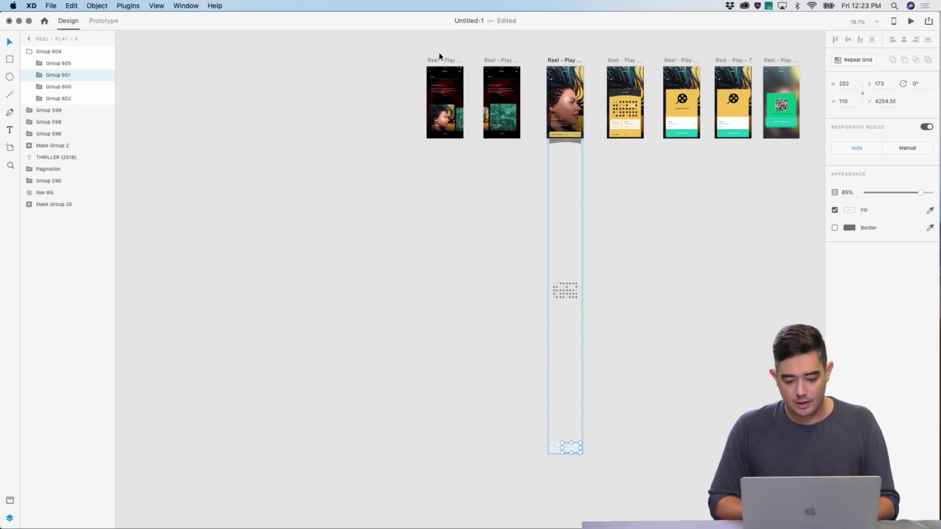
pyautogui.click(570, 60)
pyautogui.click(910, 22)
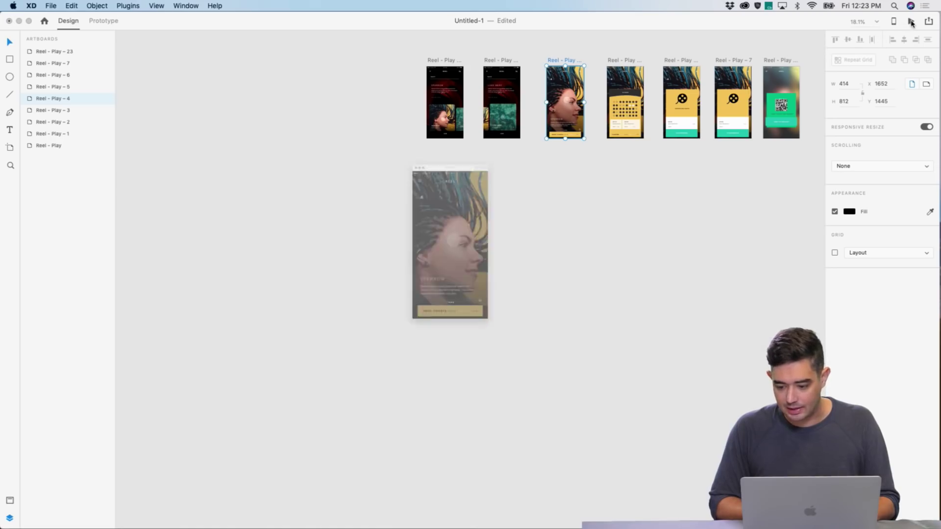
pyautogui.click(452, 425)
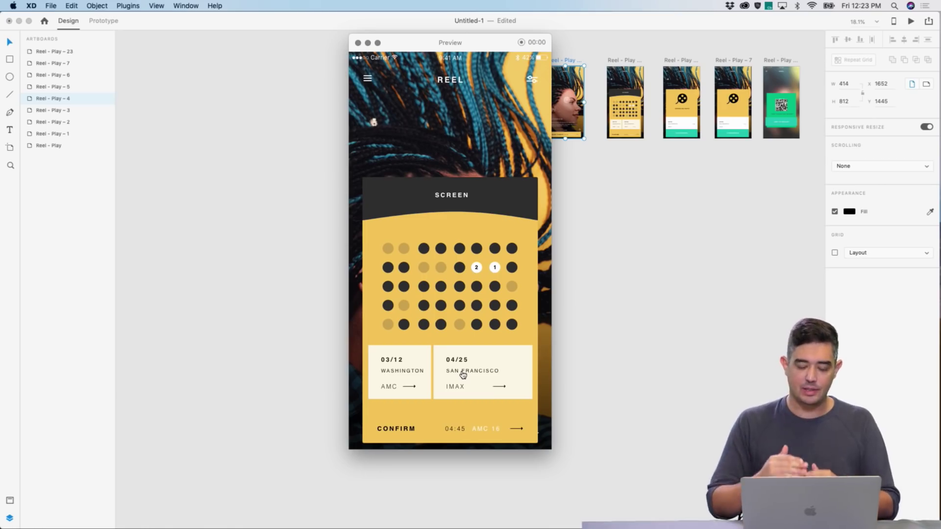
pyautogui.click(357, 42)
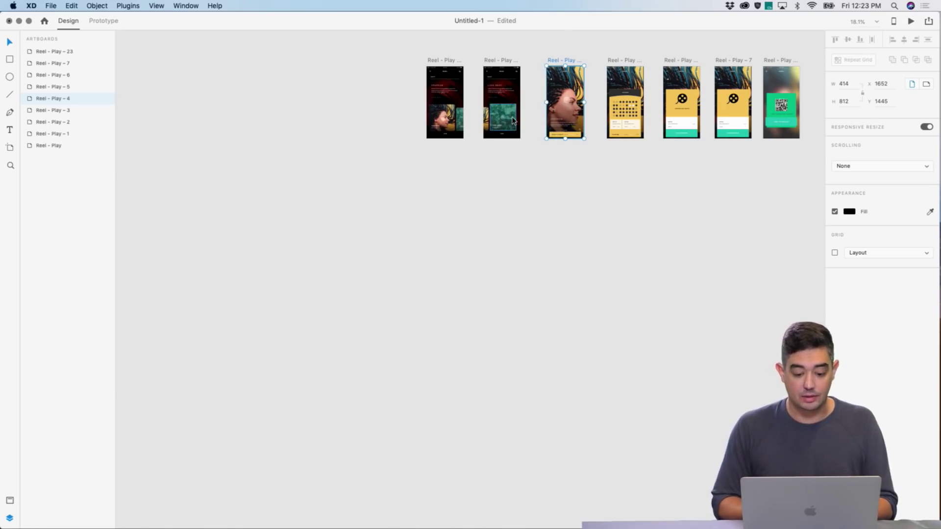
# Open the interaction settings of the Book Tickets link from Reel – Play – 4 to Reel – Play – 5 in prototype mode
pyautogui.scroll(4, 513, 120)
pyautogui.hscroll(4, 514, 120)
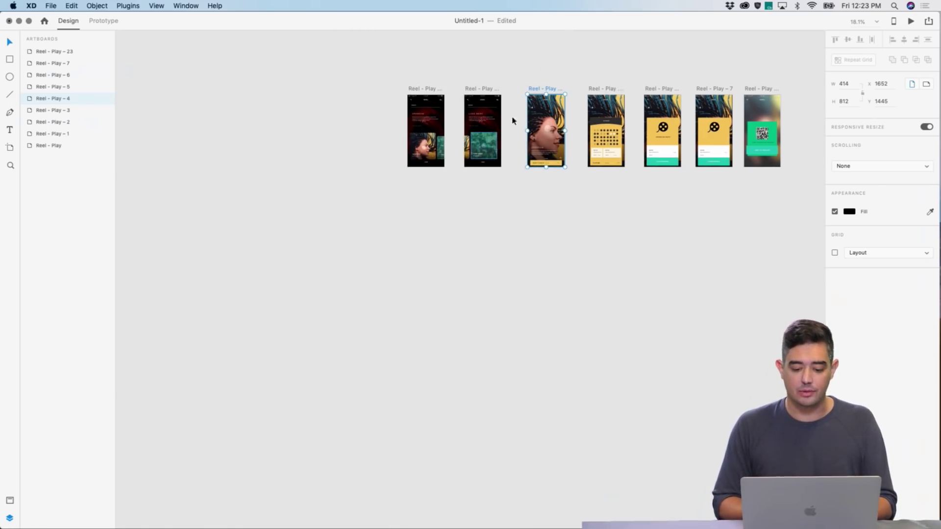
pyautogui.click(92, 21)
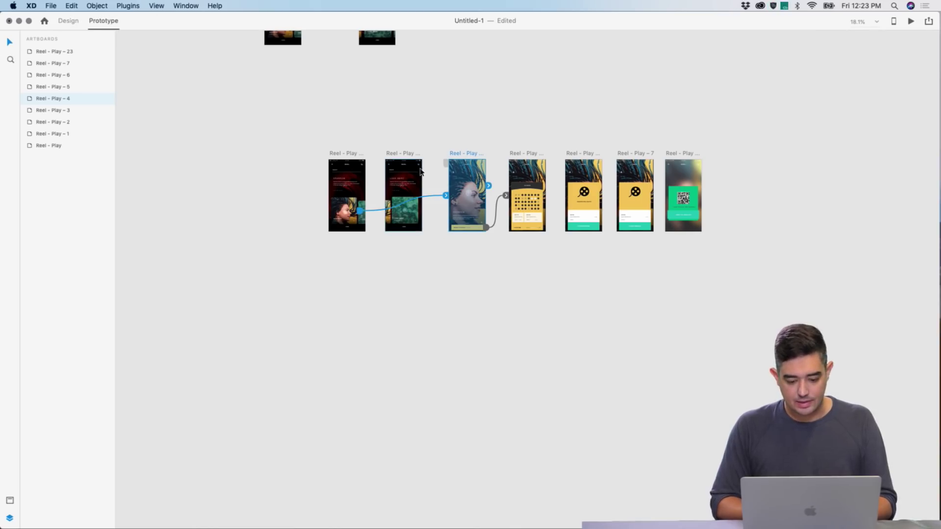
pyautogui.click(505, 197)
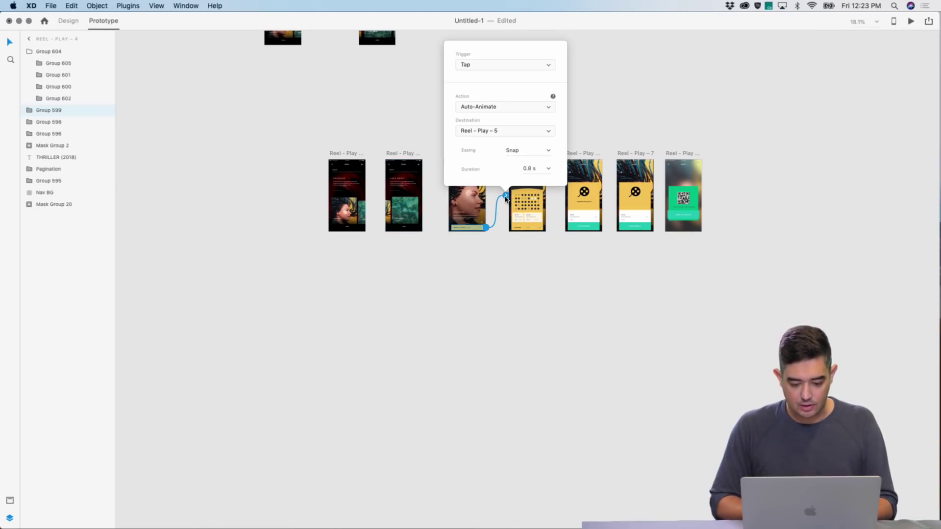
# Set the easing of the Book Tickets link to Ease In-Out and close its interaction settings
pyautogui.click(549, 151)
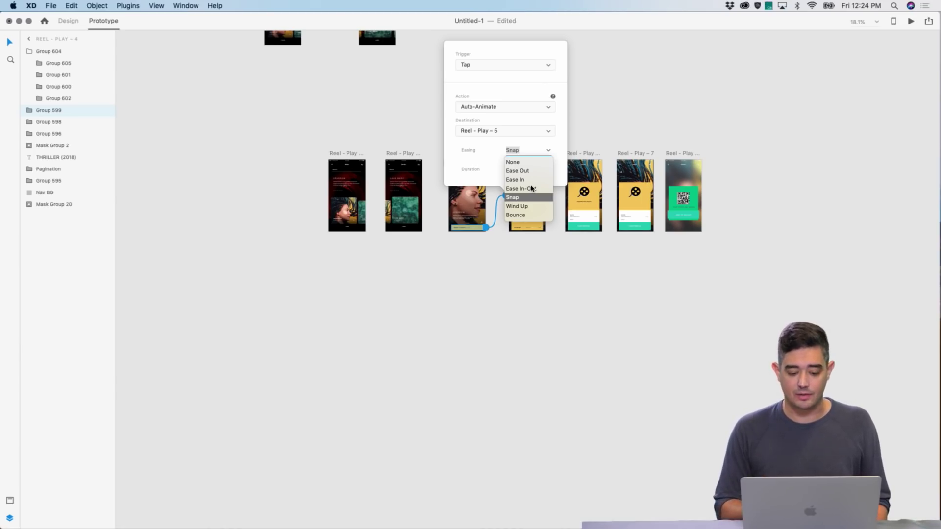
pyautogui.click(530, 188)
pyautogui.click(480, 262)
pyautogui.scroll(2, 517, 253)
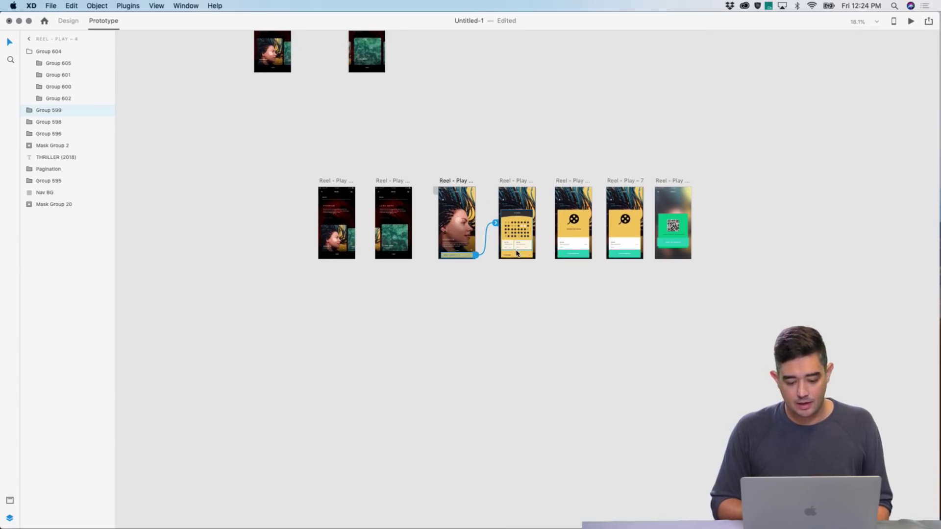
# Preview the flow from Reel – Play – 2 through the Sparrow card, Book Tickets and the San Francisco date card, and close the preview
pyautogui.click(450, 181)
pyautogui.scroll(5, 450, 182)
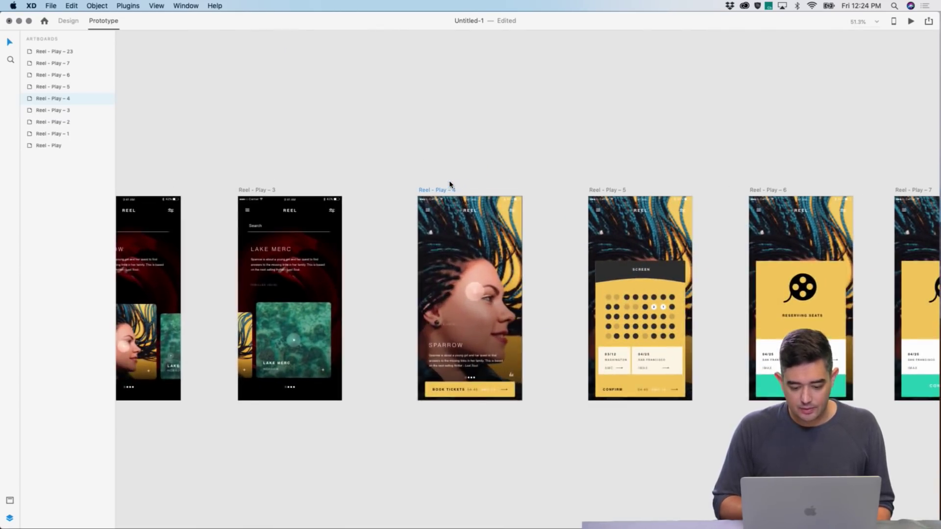
pyautogui.hscroll(3, 450, 184)
pyautogui.scroll(-1, 450, 184)
pyautogui.click(518, 175)
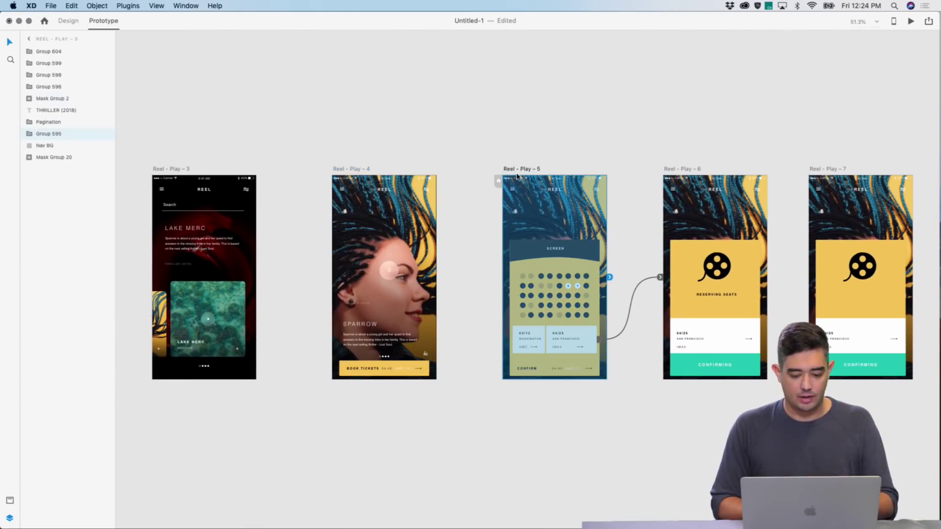
pyautogui.hscroll(-5, 182, 166)
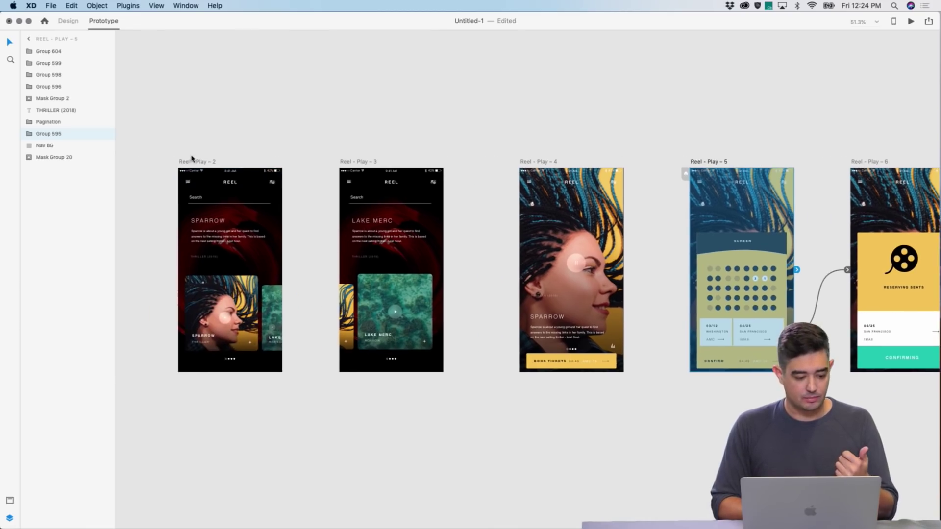
pyautogui.click(206, 162)
pyautogui.click(911, 21)
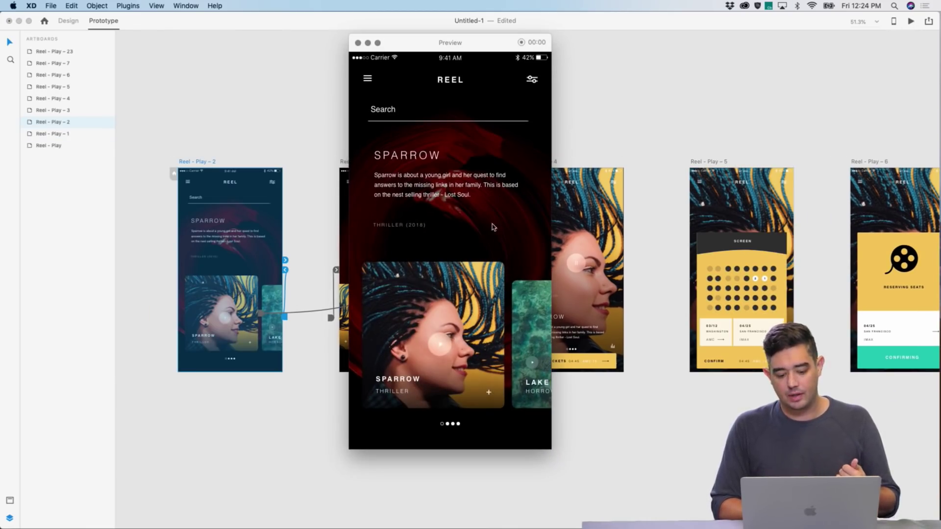
pyautogui.moveTo(510, 339); pyautogui.dragTo(447, 327)
pyautogui.click(448, 328)
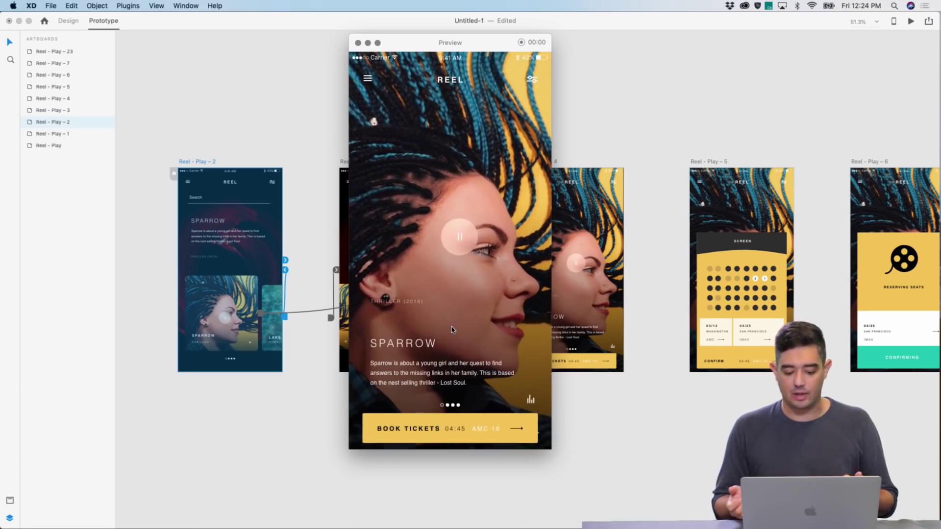
pyautogui.click(481, 441)
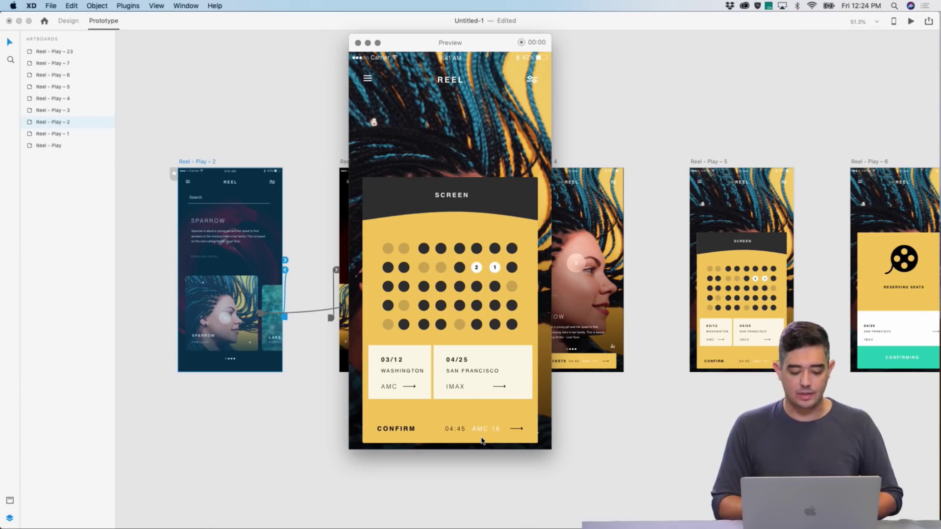
pyautogui.click(467, 376)
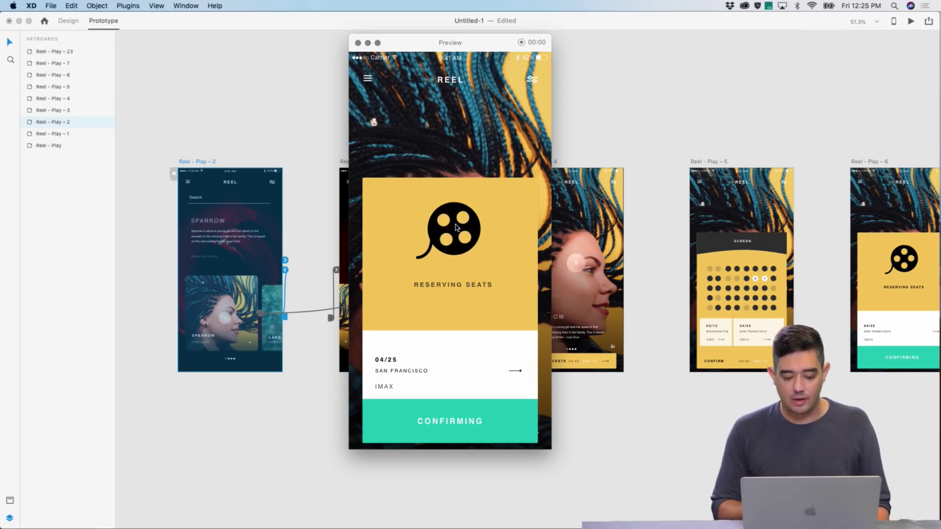
pyautogui.click(358, 43)
# Examine the prototype links between Reel – Play – 5, Reel – Play – 6, Reel – Play – 7 and Reel – Play – 23
pyautogui.hscroll(10, 504, 120)
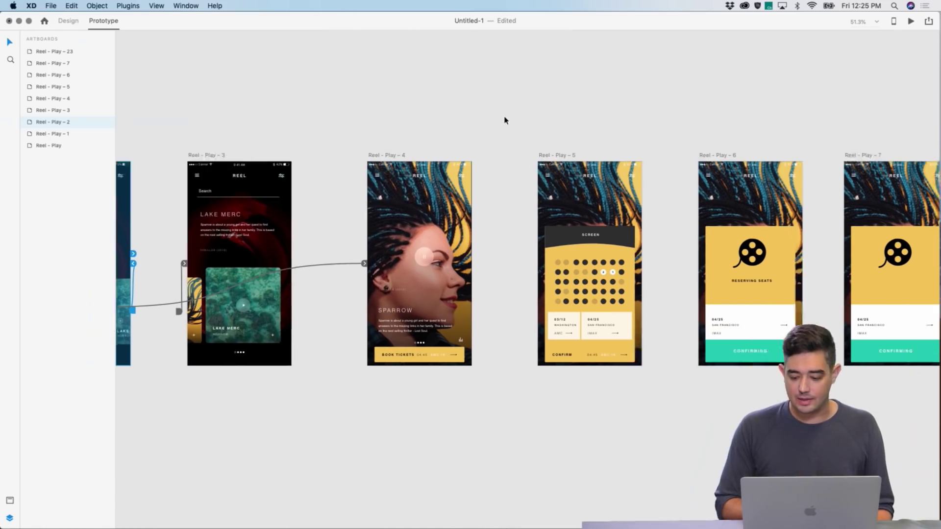
pyautogui.click(413, 161)
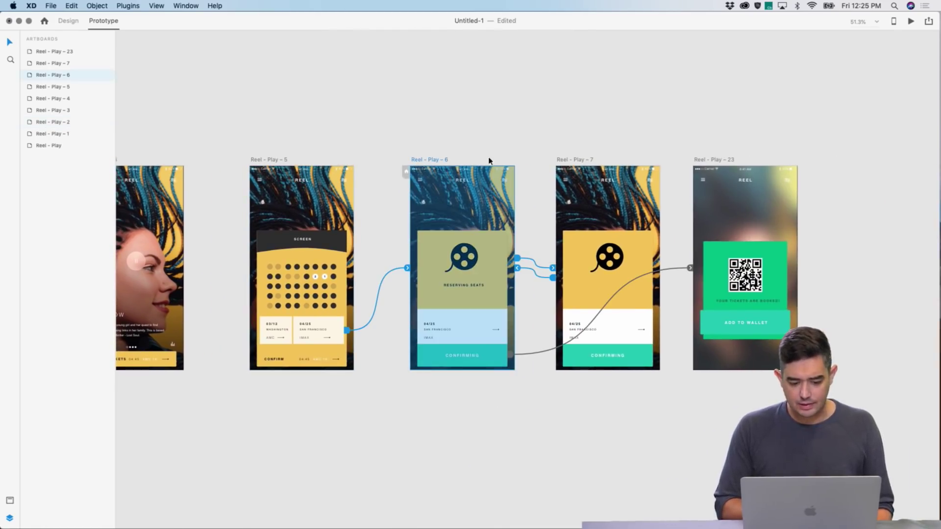
pyautogui.scroll(5, 534, 273)
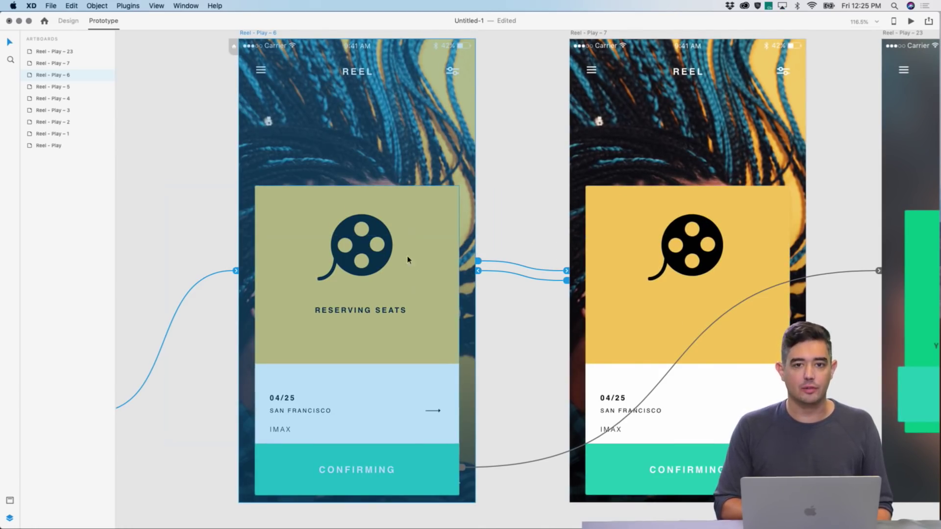
pyautogui.scroll(-2, 418, 250)
pyautogui.scroll(-3, 418, 251)
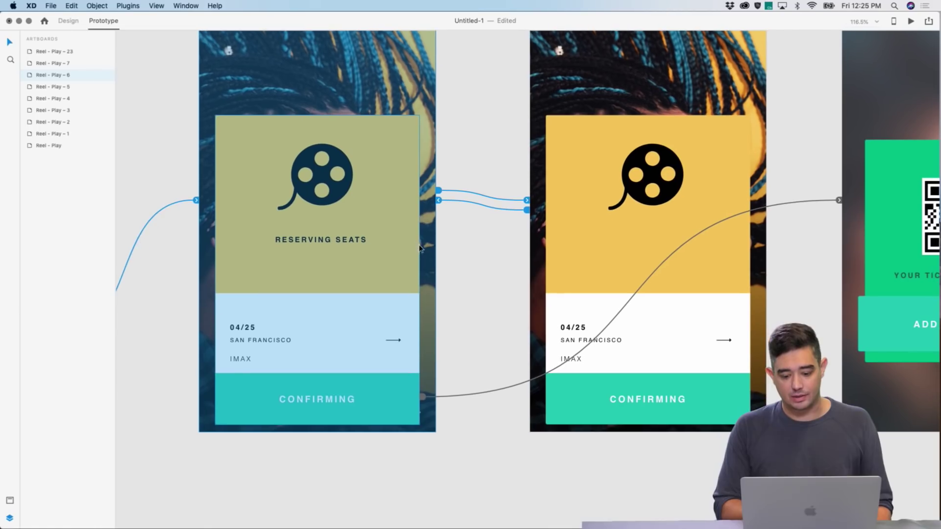
pyautogui.click(680, 399)
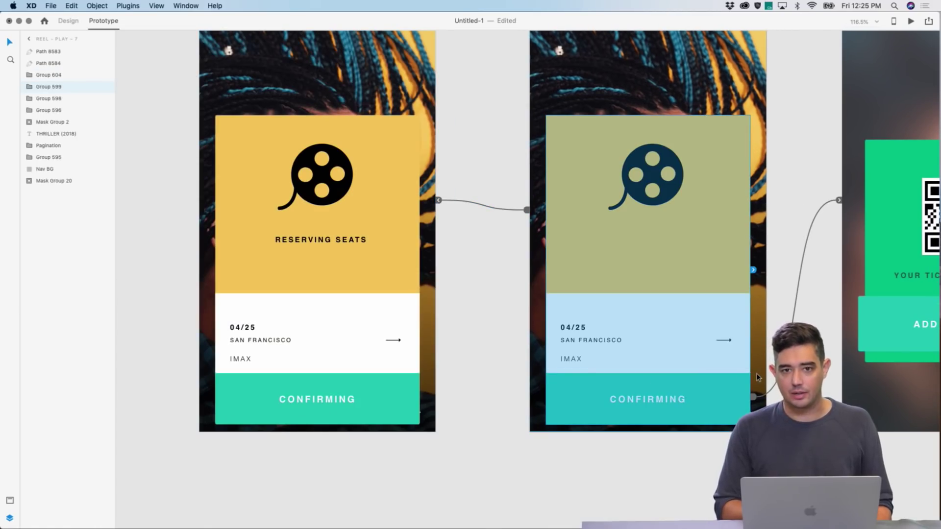
# Preview Reel – Play – 6 through the seat-reservation animation to the booked-tickets screen, and close the preview
pyautogui.click(411, 315)
pyautogui.click(911, 21)
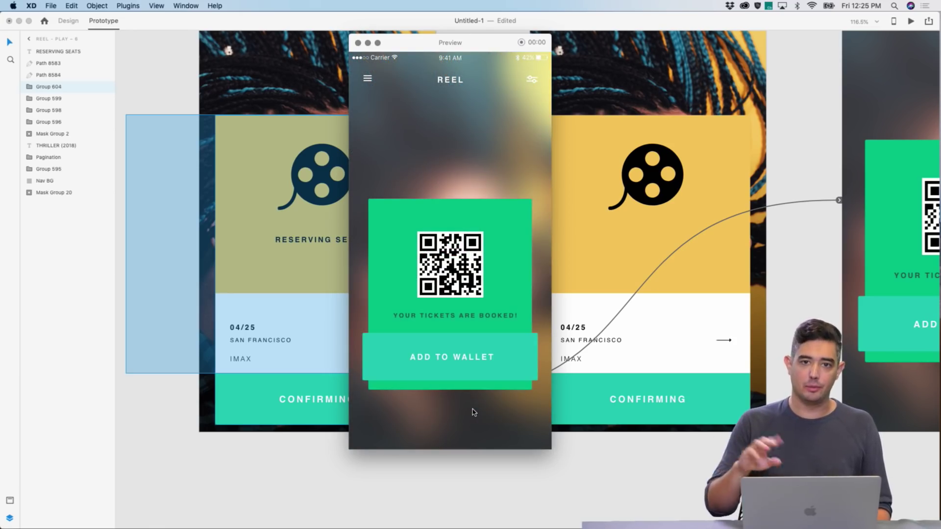
pyautogui.click(357, 43)
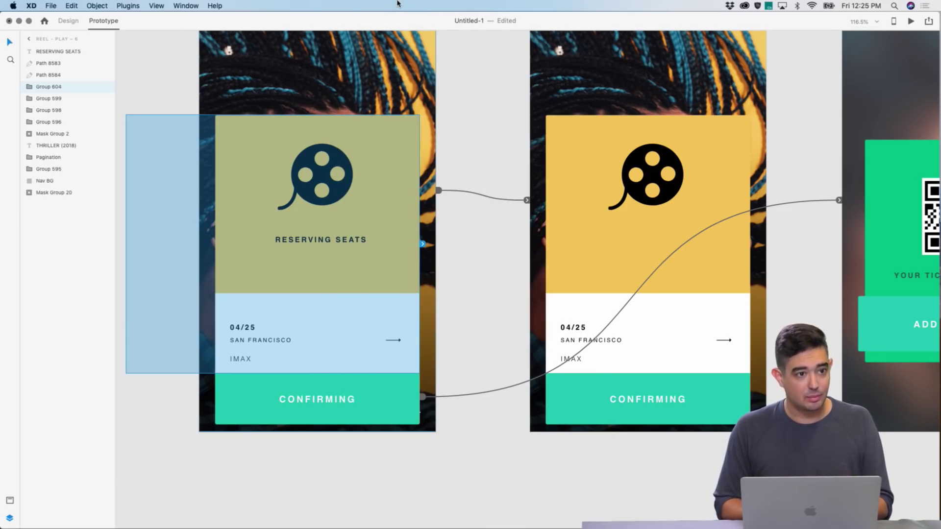
pyautogui.press('super+Tab')
pyautogui.press('super+Tab')
pyautogui.press('super+Tab')
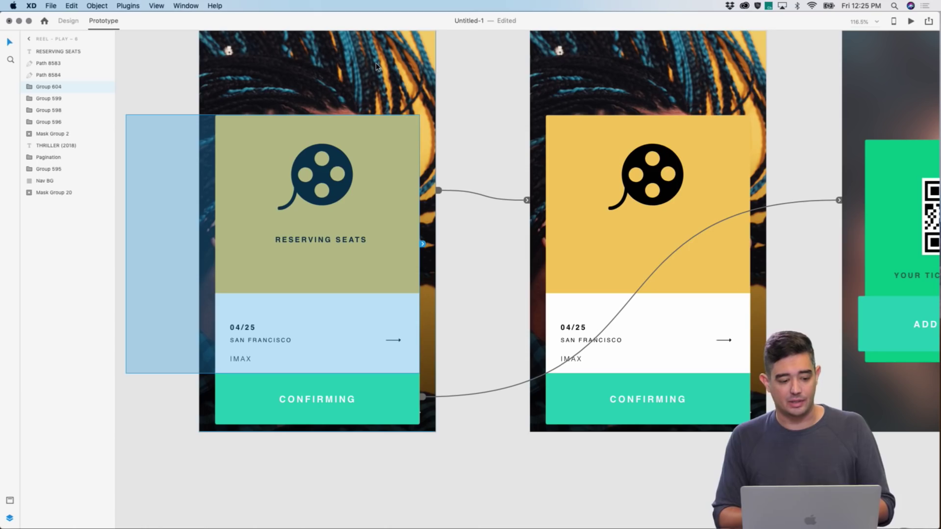
# Rename the Lake Merc card's group on Reel – Play – 3 to Group 528
pyautogui.scroll(-10, 399, 126)
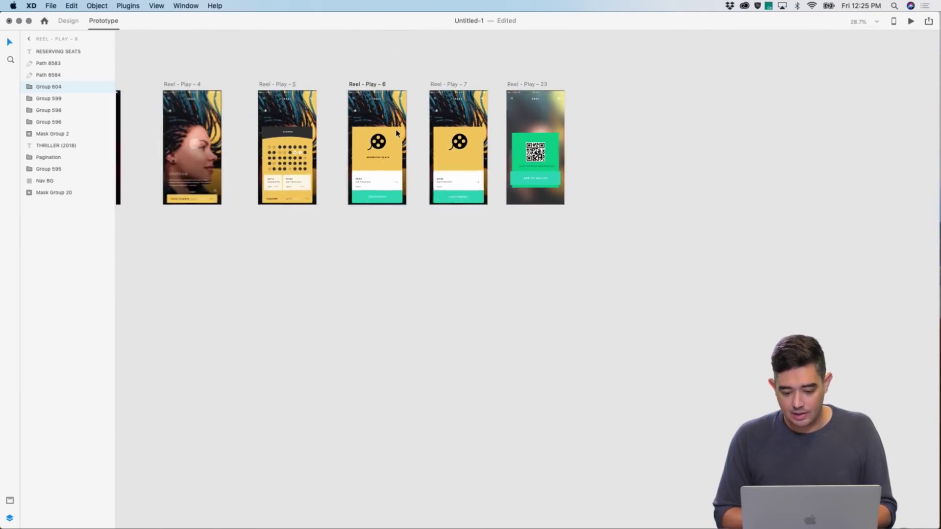
pyautogui.hscroll(-5, 397, 139)
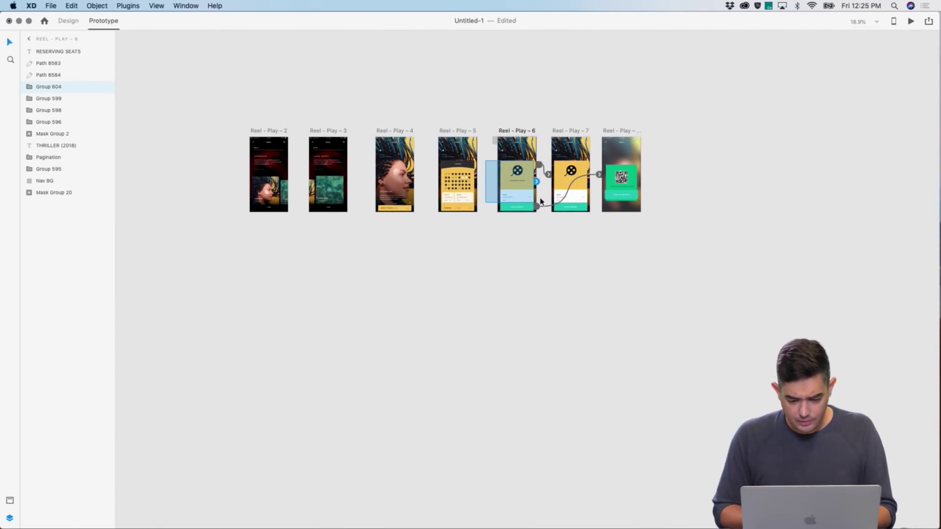
pyautogui.scroll(8, 251, 162)
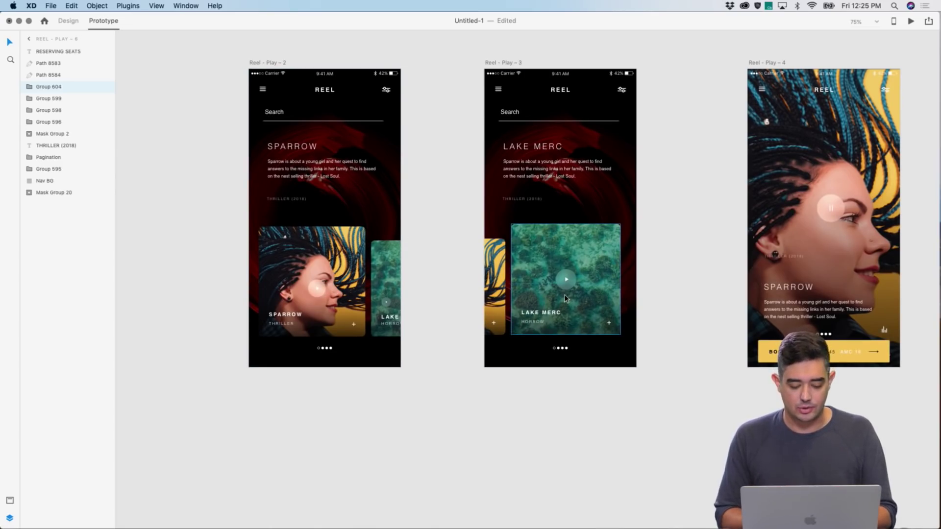
pyautogui.click(535, 294)
pyautogui.click(418, 285)
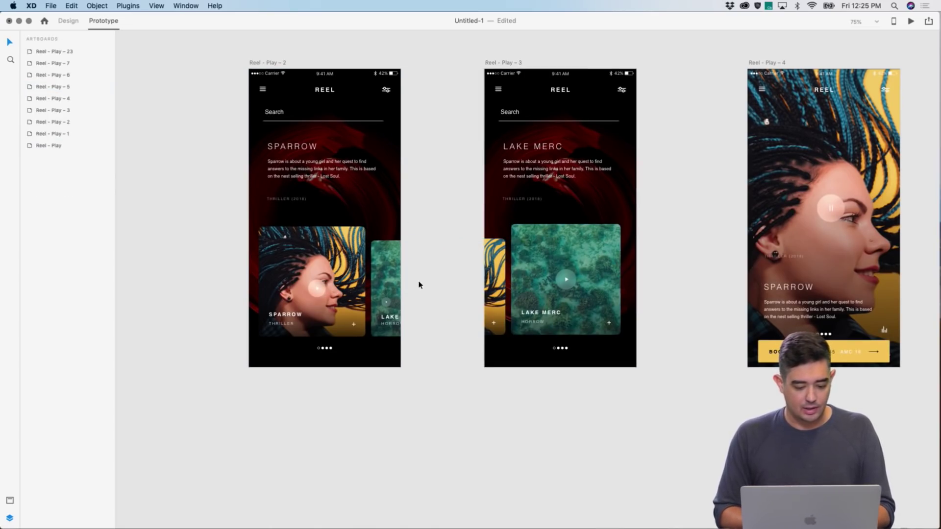
pyautogui.click(308, 258)
pyautogui.click(422, 267)
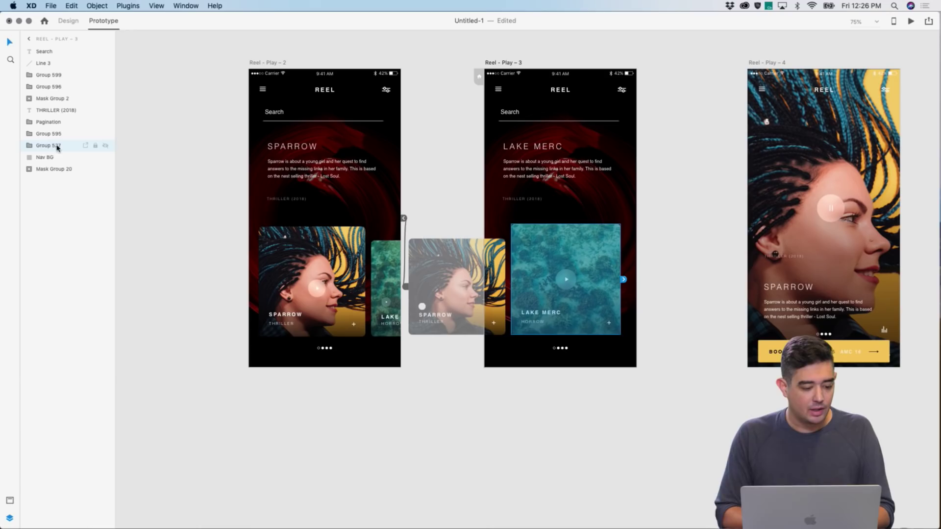
pyautogui.doubleClick(58, 146)
pyautogui.press('Return')
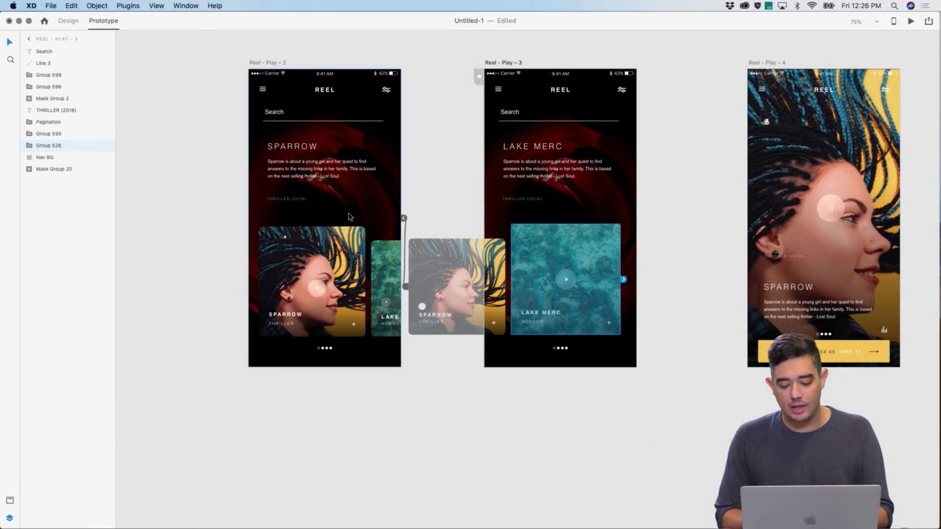
# Preview Reel – Play – 2, advance the carousel to check how the card transitions after the rename, and close the preview
pyautogui.click(263, 64)
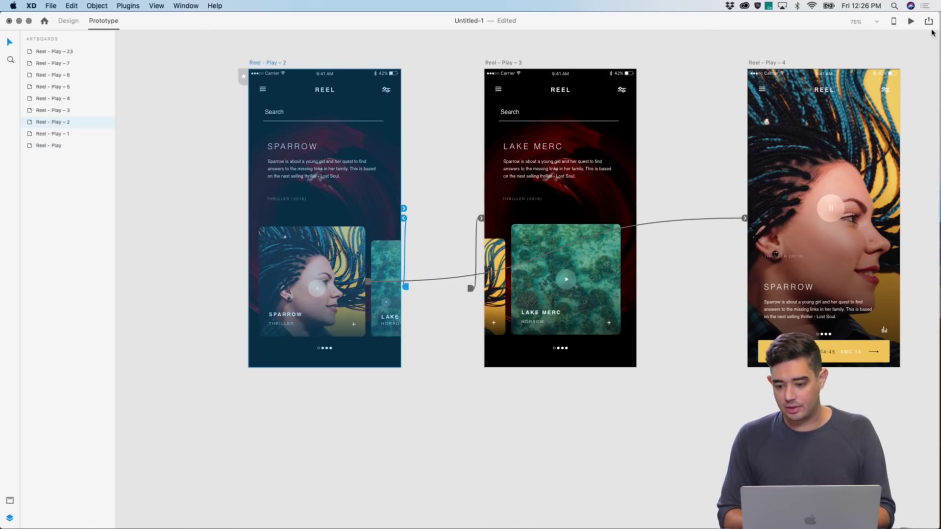
pyautogui.click(910, 23)
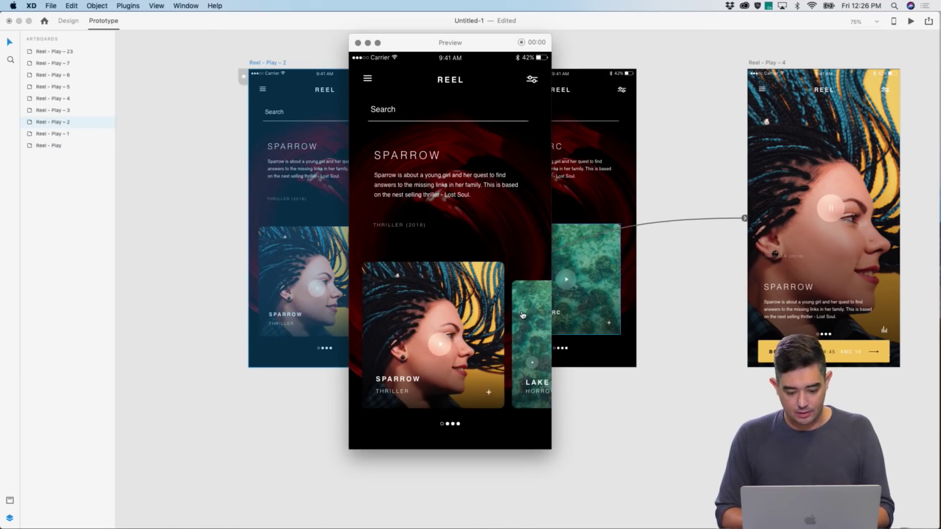
pyautogui.click(461, 313)
pyautogui.click(358, 43)
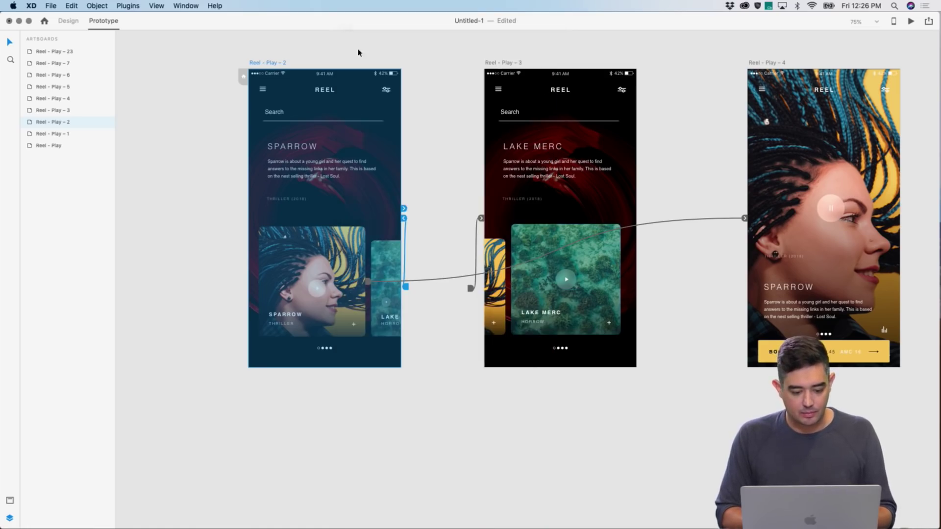
# Select the Lake Merc card on Reel – Play – 2, test its carousel transition again in the preview, and close the preview
pyautogui.click(378, 280)
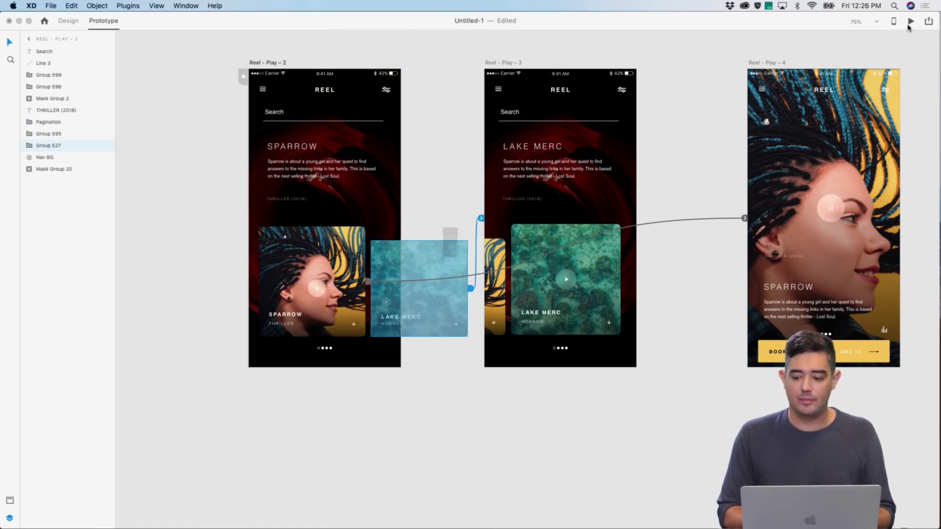
pyautogui.click(911, 21)
pyautogui.click(519, 308)
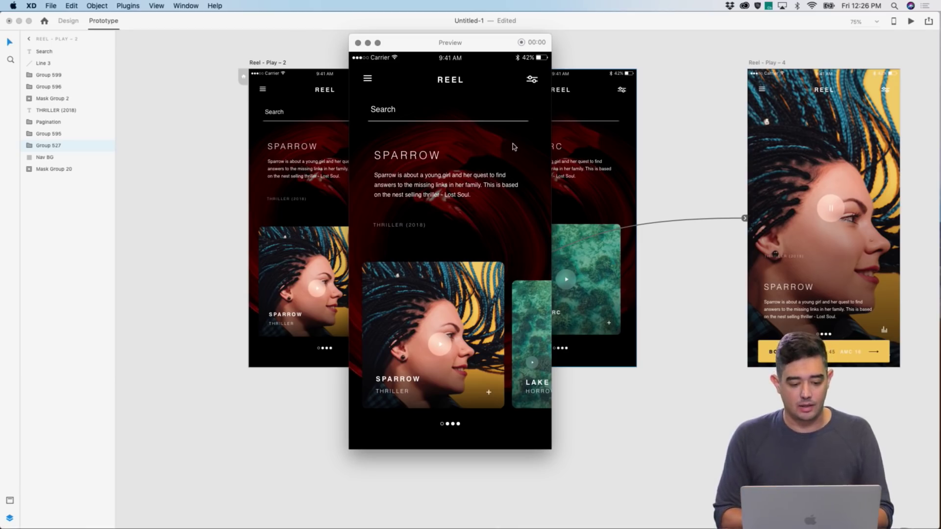
pyautogui.click(357, 43)
# In design mode, draw an artboard about 436 × 445 in an empty canvas area and place a duplicate beside it
pyautogui.scroll(-1, 394, 324)
pyautogui.scroll(-12, 394, 324)
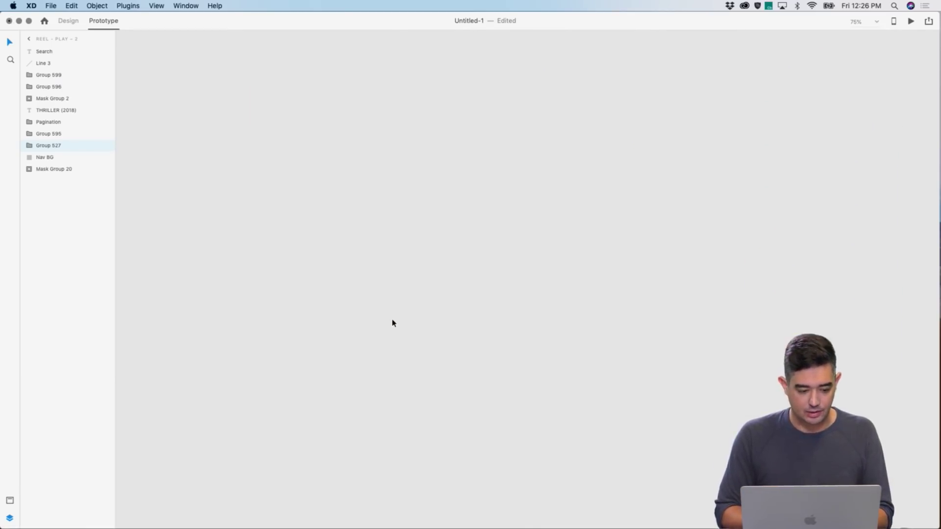
pyautogui.click(71, 21)
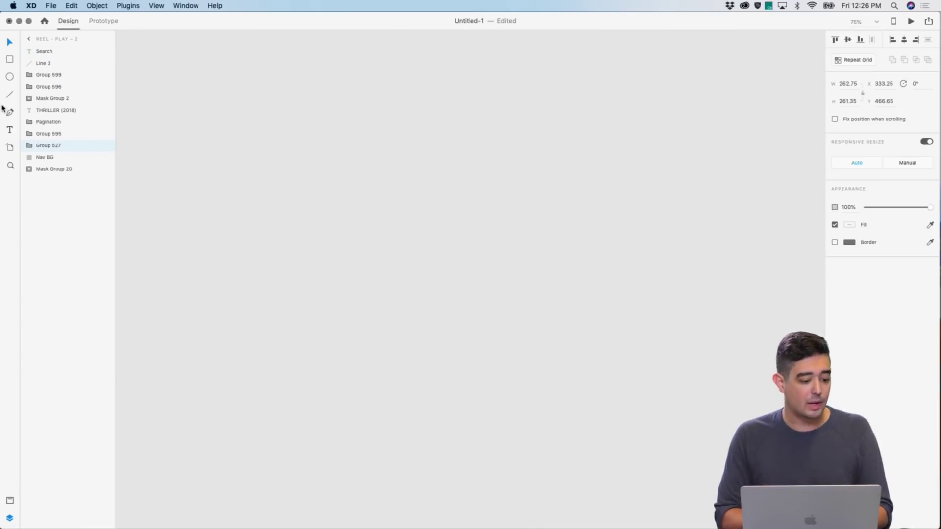
pyautogui.click(10, 148)
pyautogui.moveTo(332, 125); pyautogui.dragTo(494, 289)
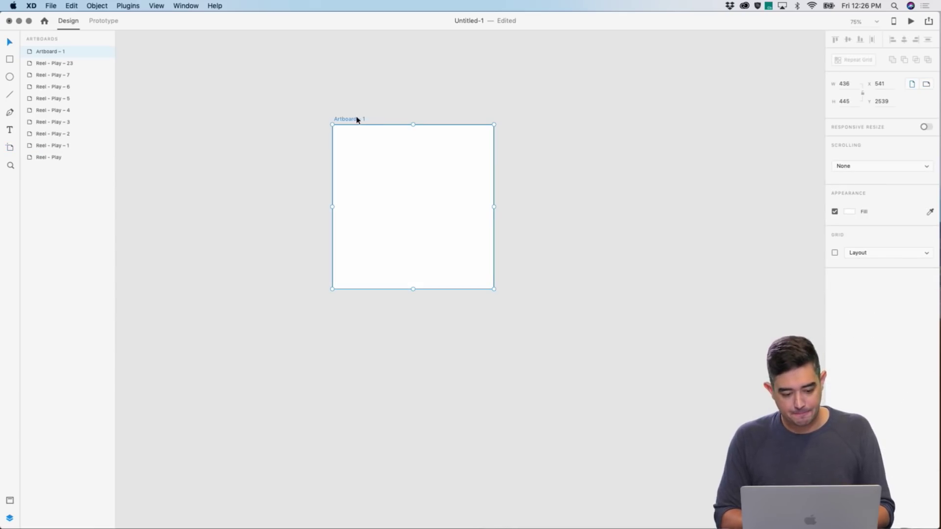
pyautogui.moveTo(346, 122); pyautogui.dragTo(564, 122)
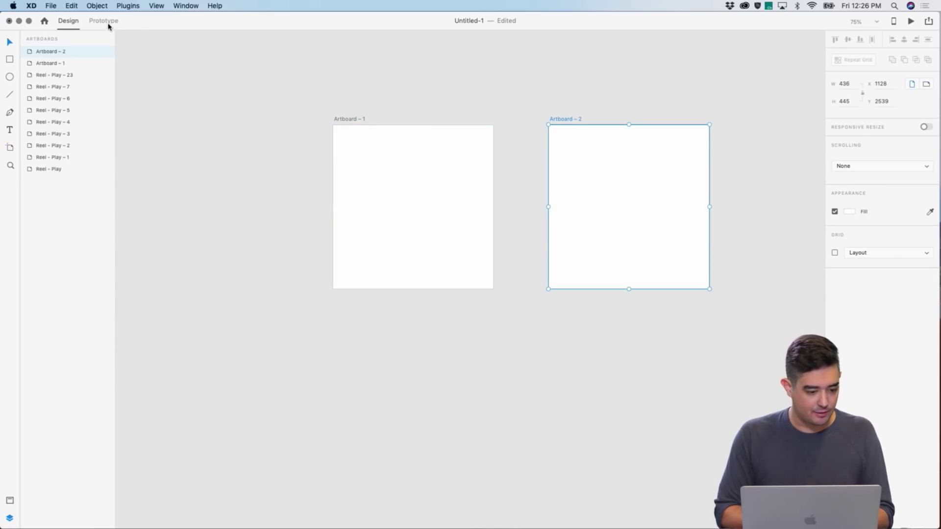
# Draw a rectangle about 243 × 191 in the middle of Artboard – 1
pyautogui.click(361, 155)
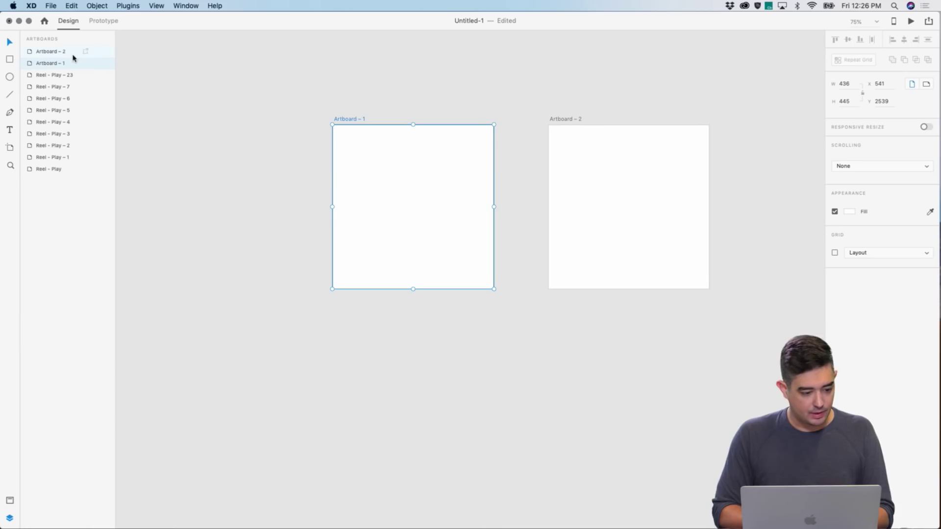
pyautogui.click(9, 59)
pyautogui.moveTo(359, 147)
pyautogui.mouseDown()
pyautogui.moveTo(449, 217)
pyautogui.moveTo(425, 208)
pyautogui.moveTo(424, 216)
pyautogui.mouseUp()
# Paste a copy of the rectangle onto Artboard – 2 and move it down to about Y 211
pyautogui.press('v')
pyautogui.press('super+c')
pyautogui.click(567, 215)
pyautogui.press('super+v')
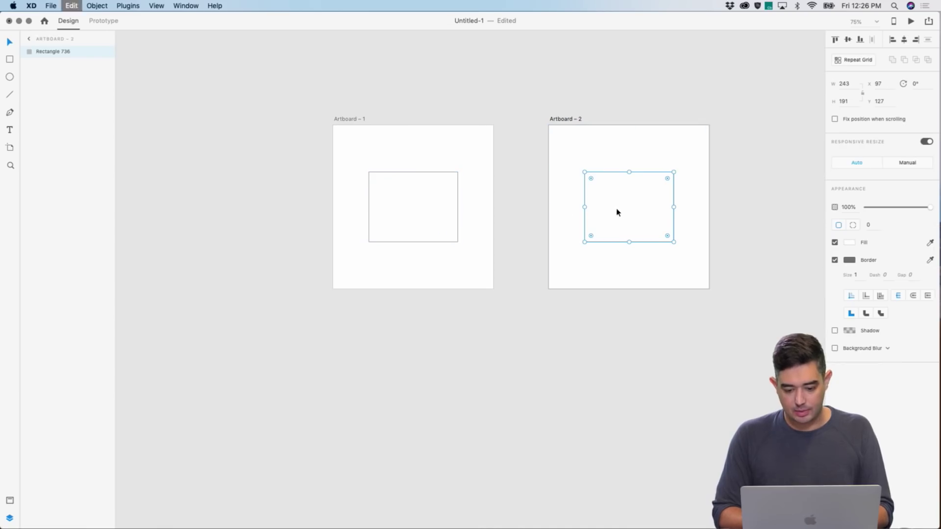
pyautogui.moveTo(613, 189); pyautogui.dragTo(619, 217)
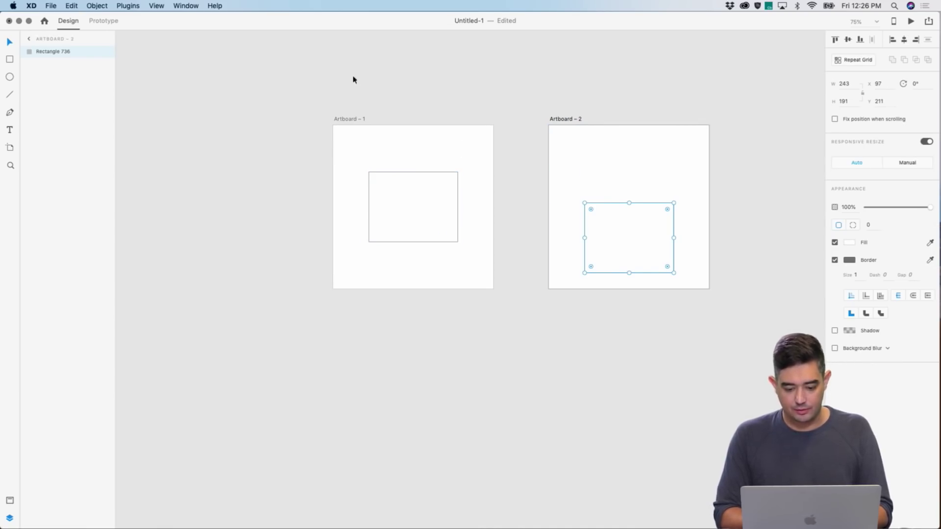
# In prototype mode, link Artboard – 1 to Artboard – 2 with a Tap trigger and Auto-Animate action
pyautogui.click(354, 120)
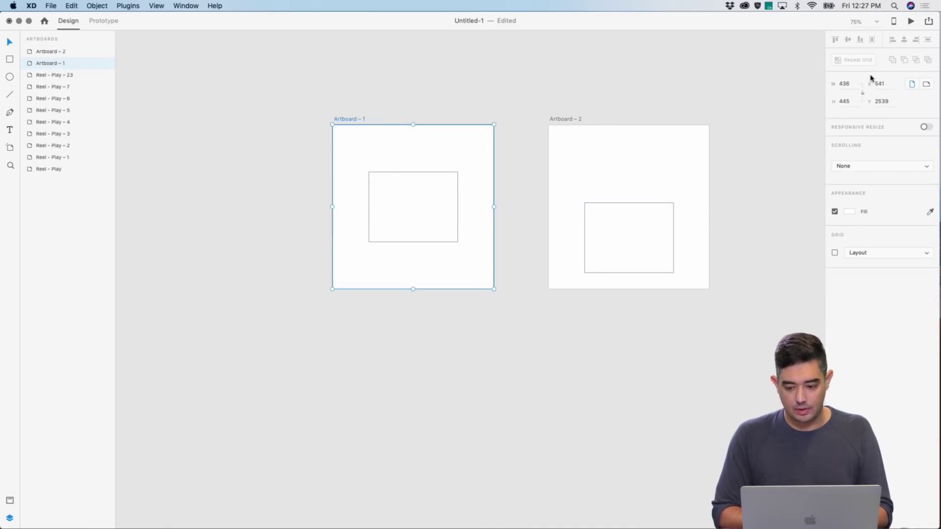
pyautogui.click(104, 20)
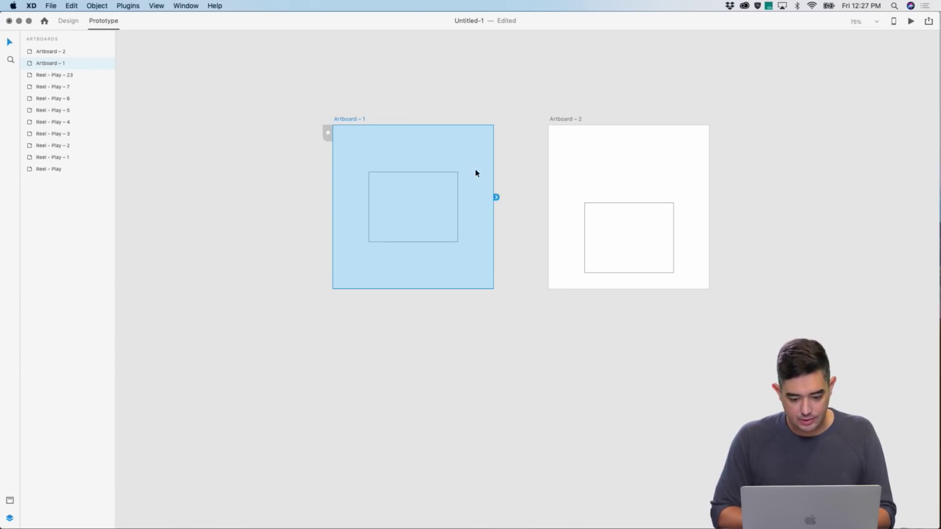
pyautogui.moveTo(497, 198); pyautogui.dragTo(607, 199)
pyautogui.click(547, 243)
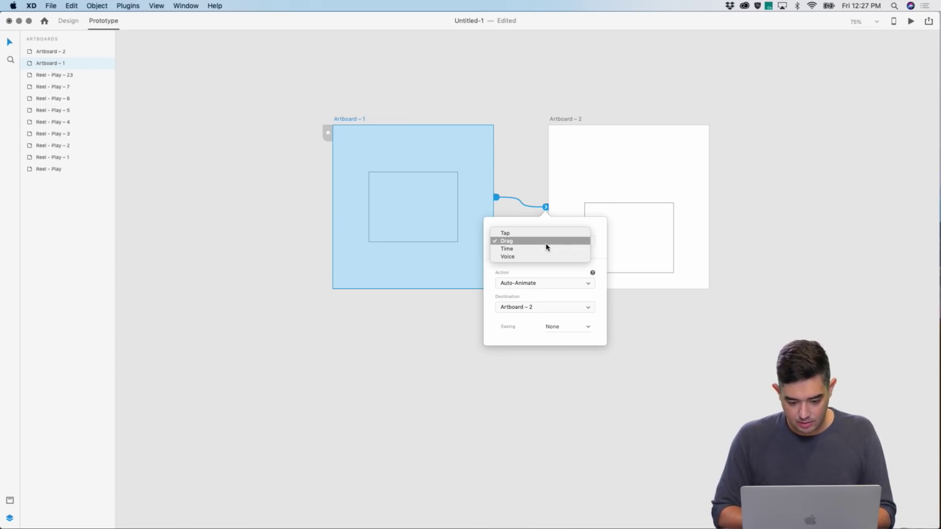
pyautogui.click(547, 237)
# Preview the tap transition from Artboard – 1 to Artboard – 2 and close the preview
pyautogui.click(357, 120)
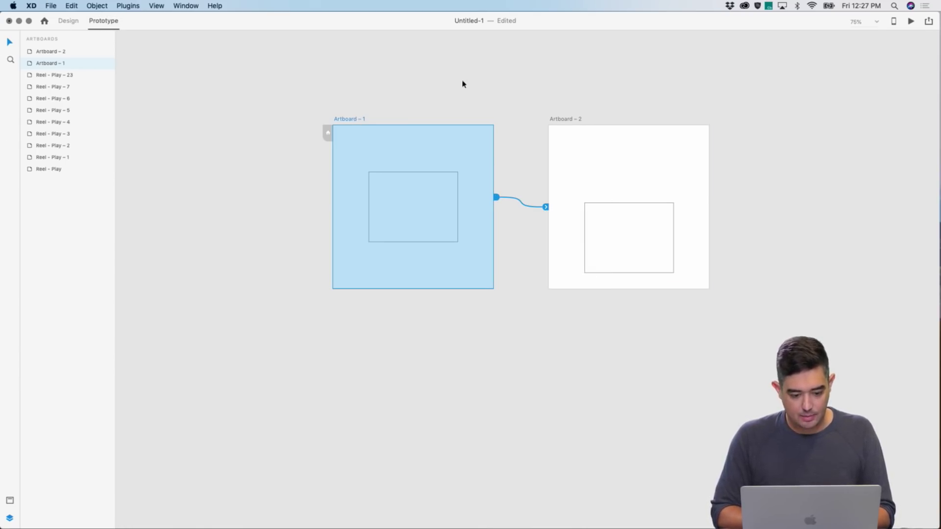
pyautogui.click(911, 21)
pyautogui.click(462, 327)
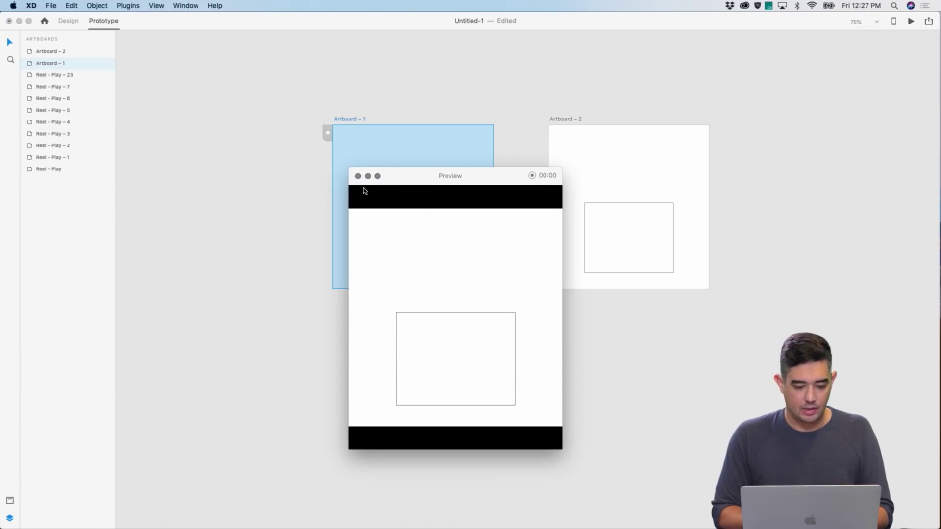
pyautogui.click(358, 176)
# Rename the rectangle layer on Artboard – 2 as Rectangle 739
pyautogui.click(615, 222)
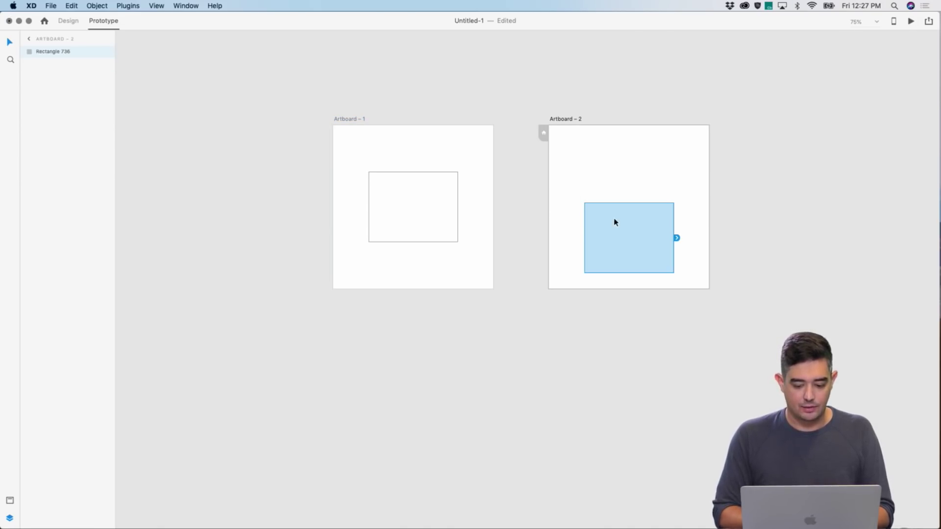
pyautogui.doubleClick(51, 53)
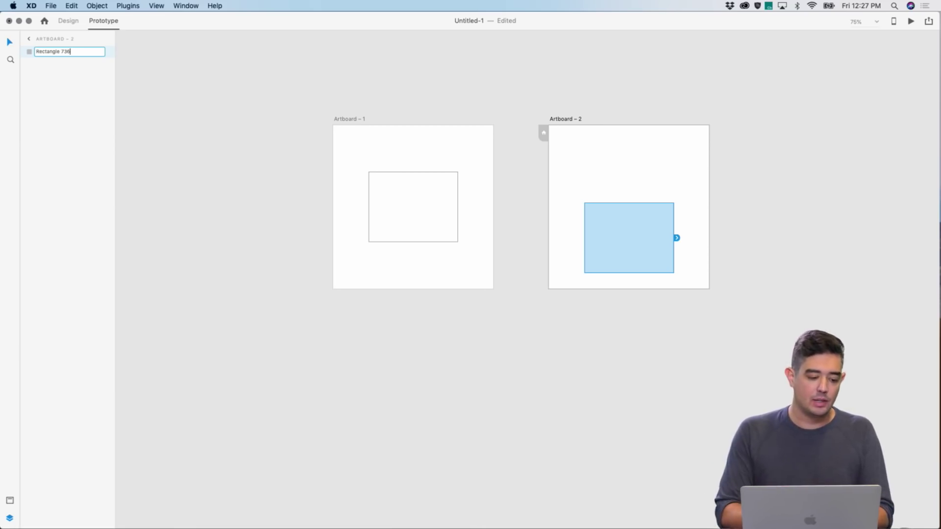
pyautogui.press('BackSpace')
pyautogui.write('9')
pyautogui.press('Return')
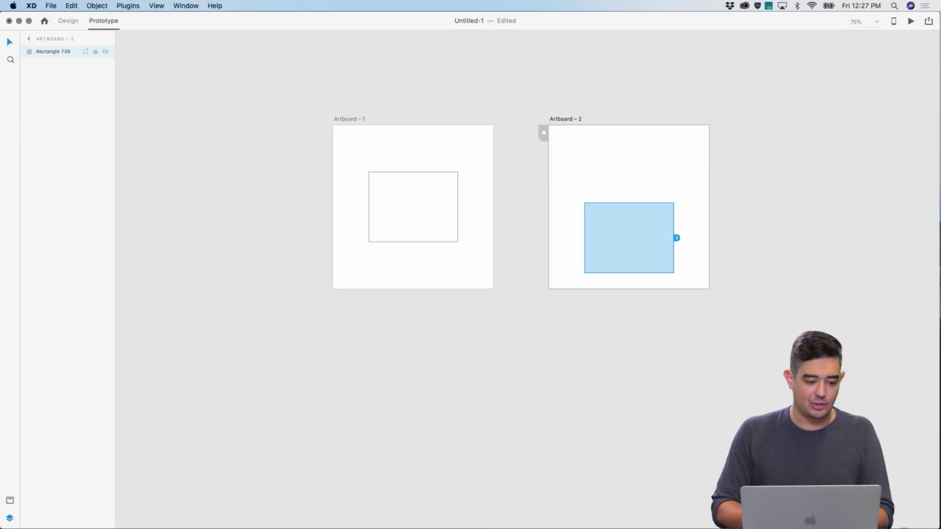
# Preview Artboard – 1 again to test the transition with mismatched layer names, close the preview, and select Artboard – 1
pyautogui.click(365, 150)
pyautogui.click(910, 21)
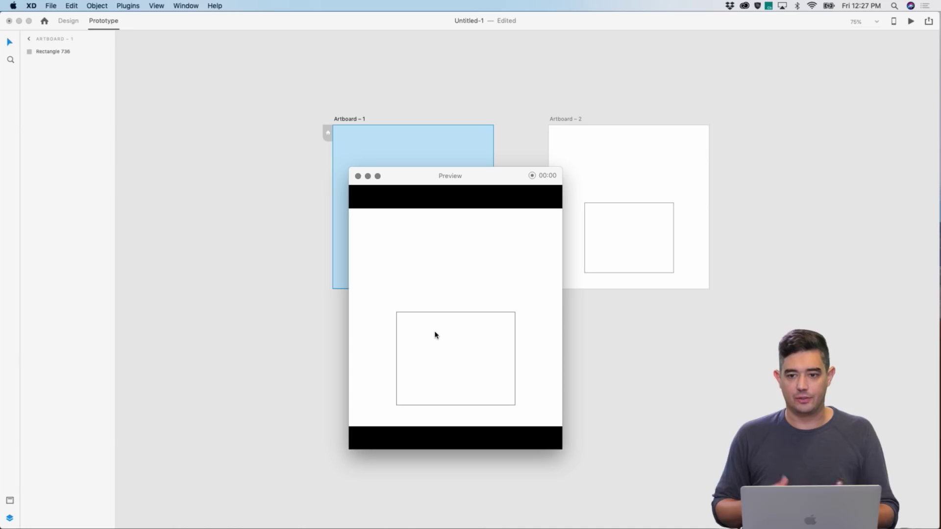
pyautogui.click(359, 176)
pyautogui.click(344, 119)
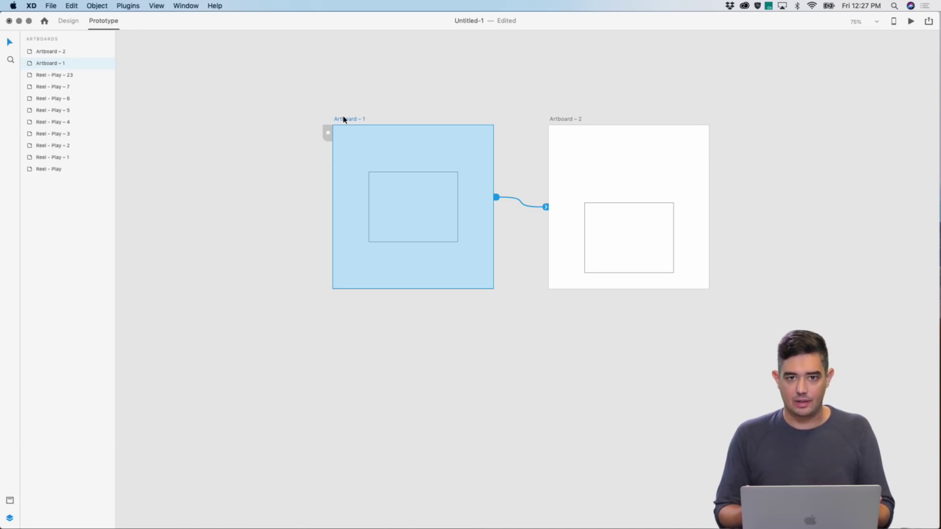
# Move the rectangle on Artboard – 1 to the artboard's upper-left corner at X 0, Y 0, and return to design mode
pyautogui.click(420, 211)
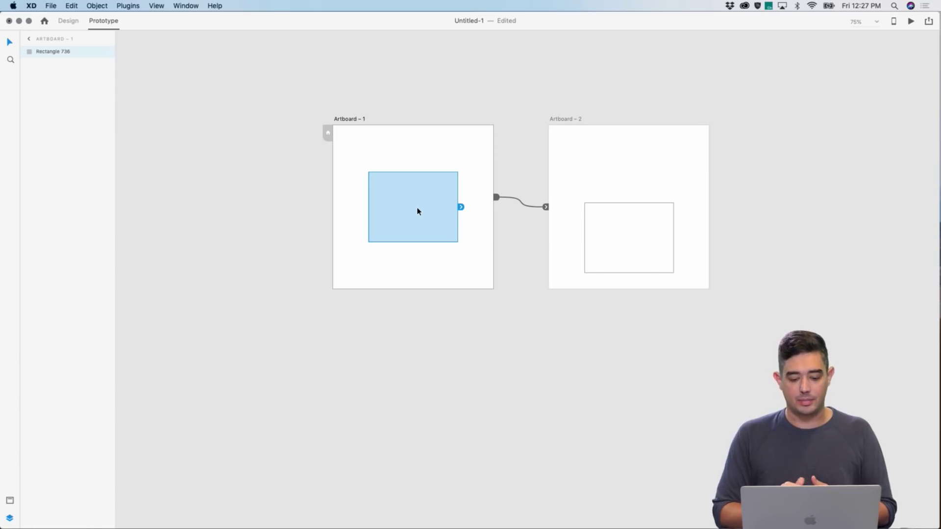
pyautogui.moveTo(417, 211); pyautogui.dragTo(382, 165)
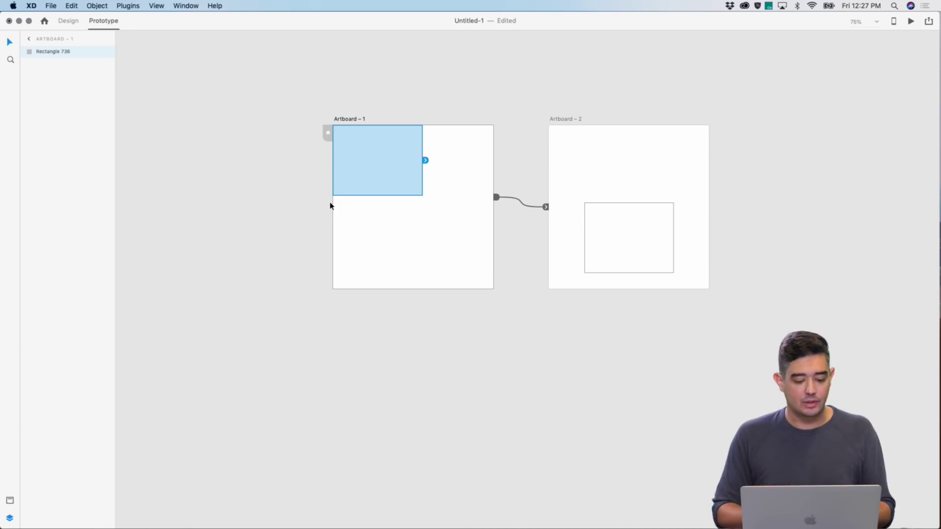
pyautogui.click(68, 20)
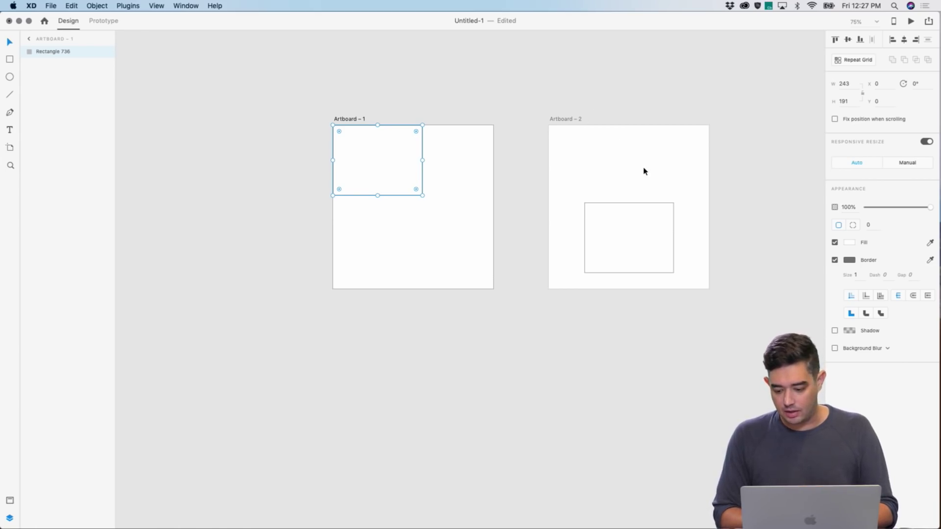
pyautogui.scroll(-10, 644, 171)
pyautogui.scroll(-4, 642, 175)
# Switch to Safari, close the open tweet, and examine the bubbling GIF and shape-menu video in the Twitter auto-animate results
pyautogui.press('super+Tab')
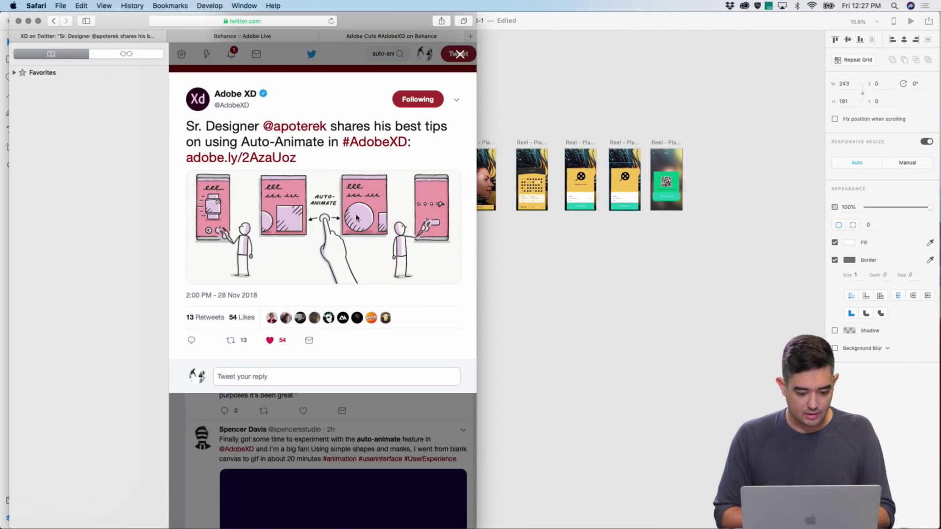
pyautogui.click(199, 423)
pyautogui.scroll(-4, 200, 422)
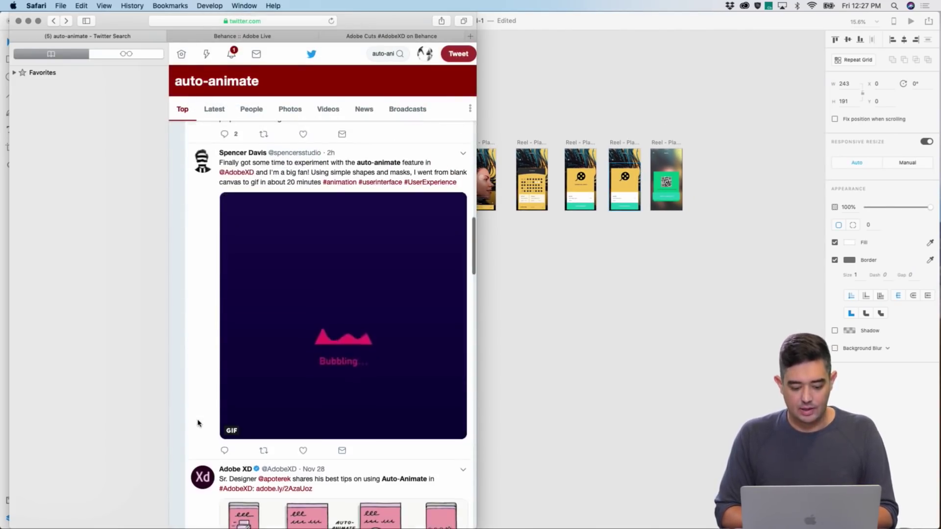
pyautogui.scroll(-1, 198, 423)
pyautogui.scroll(1, 198, 423)
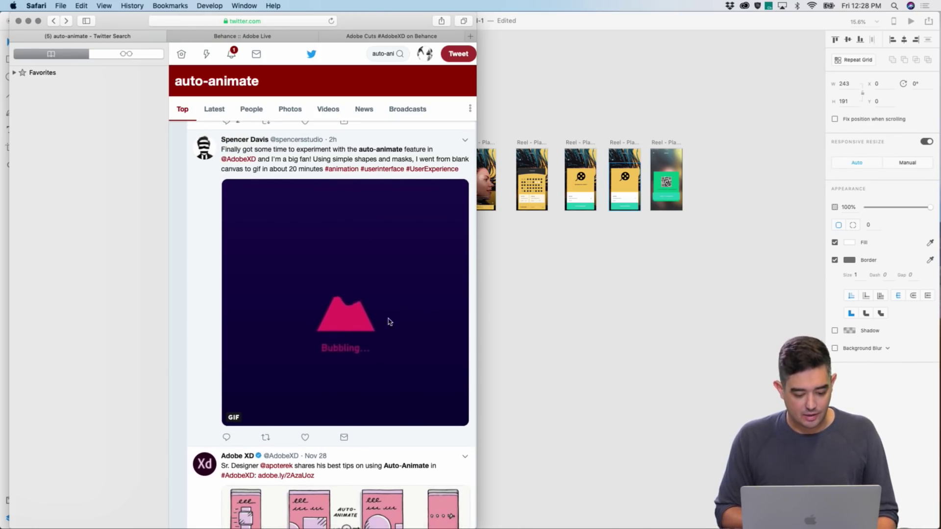
pyautogui.scroll(-2, 397, 320)
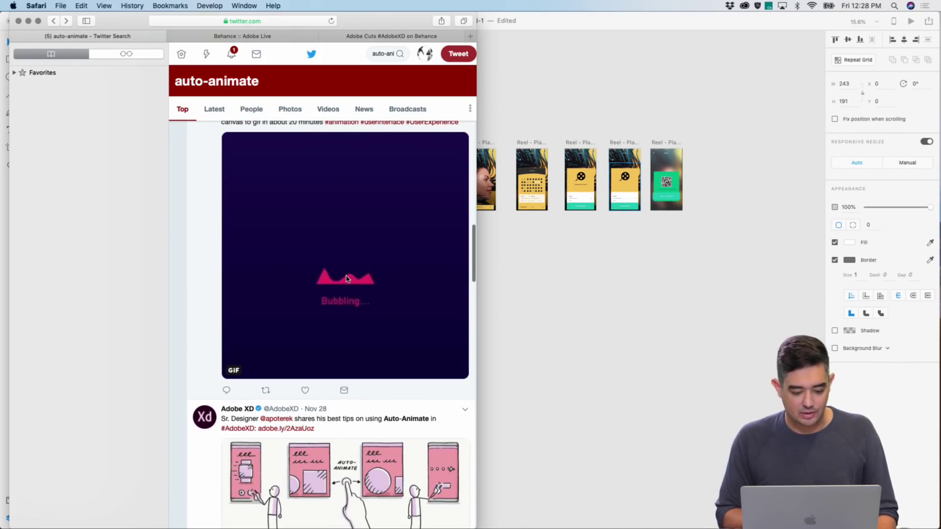
pyautogui.scroll(-1, 367, 283)
pyautogui.scroll(-12, 366, 281)
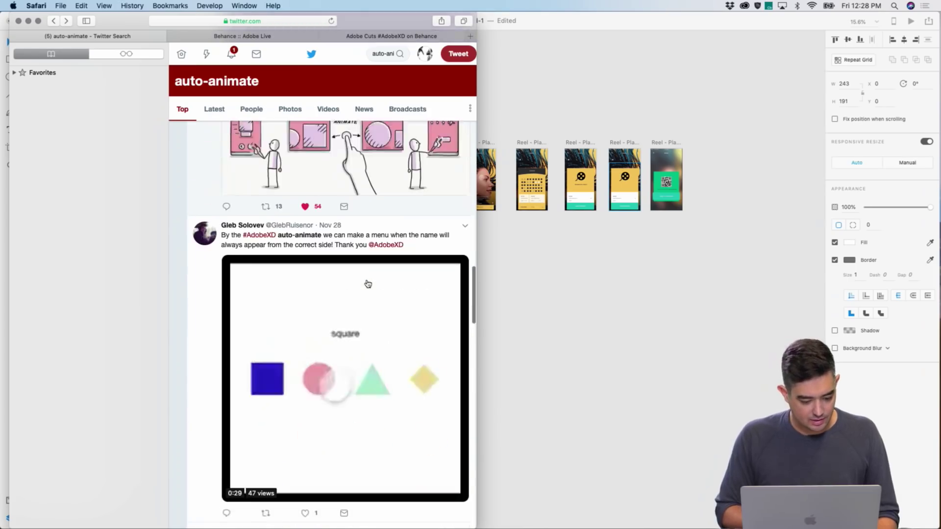
pyautogui.scroll(-2, 367, 283)
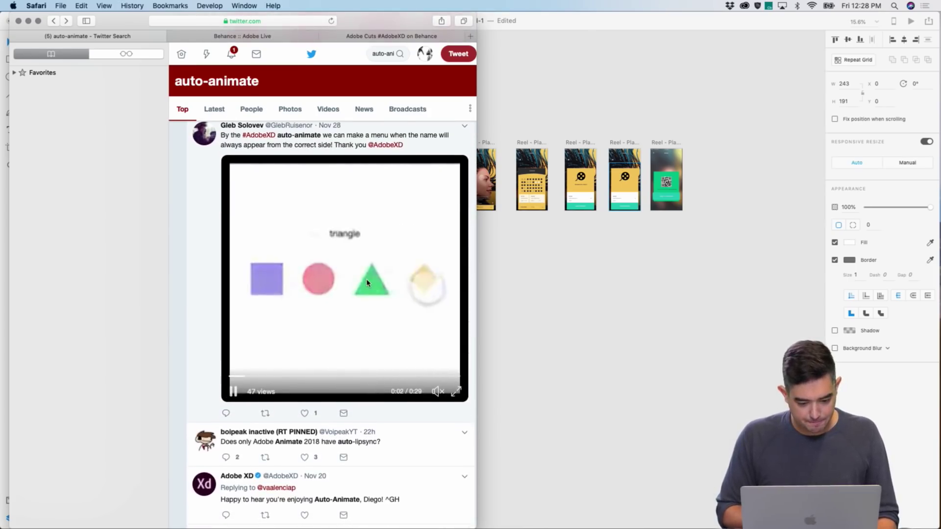
pyautogui.scroll(1, 367, 282)
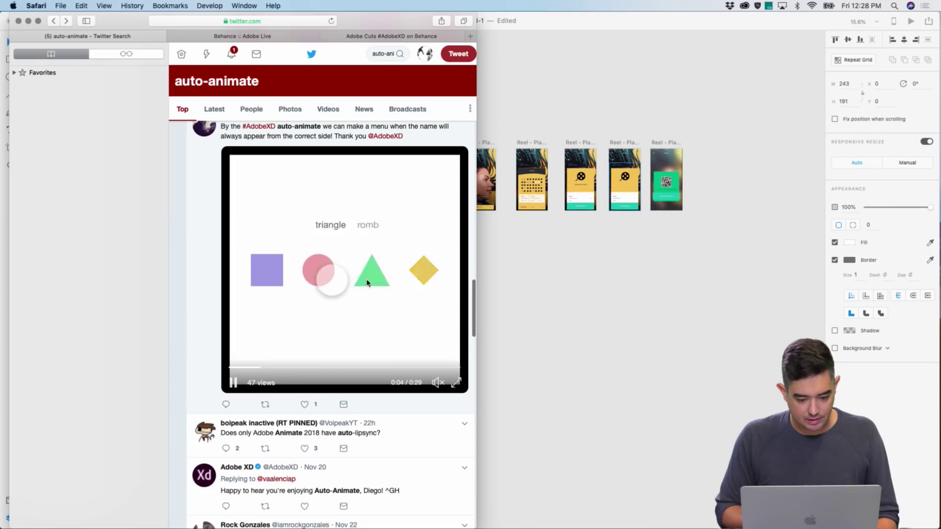
pyautogui.scroll(-1, 334, 317)
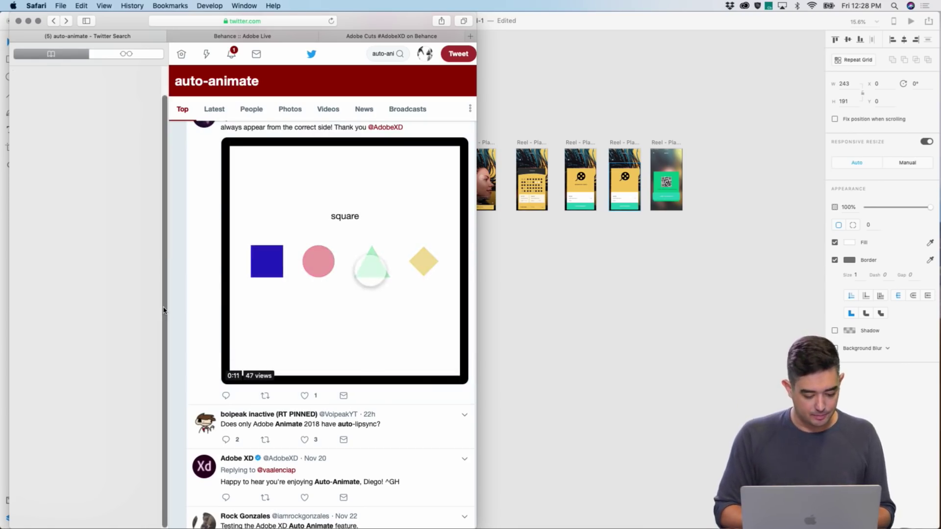
# Examine the water-rising, lionclub sign-in and shoe-shop prototype posts further down the auto-animate results
pyautogui.scroll(-10, 254, 370)
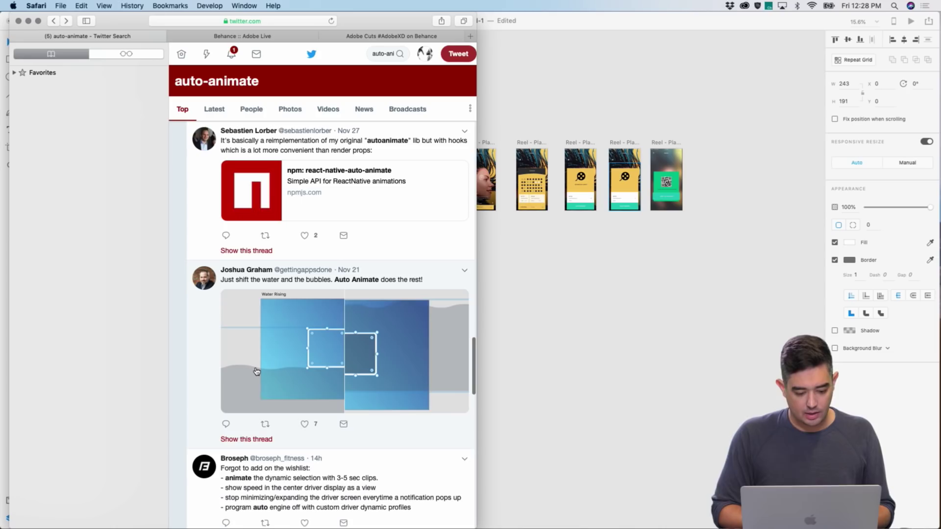
pyautogui.scroll(-2, 256, 371)
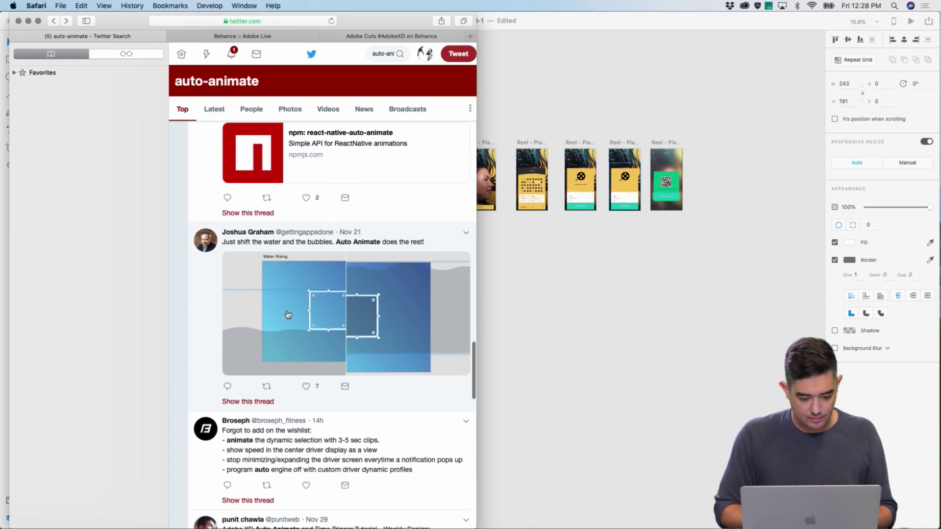
pyautogui.scroll(-15, 288, 315)
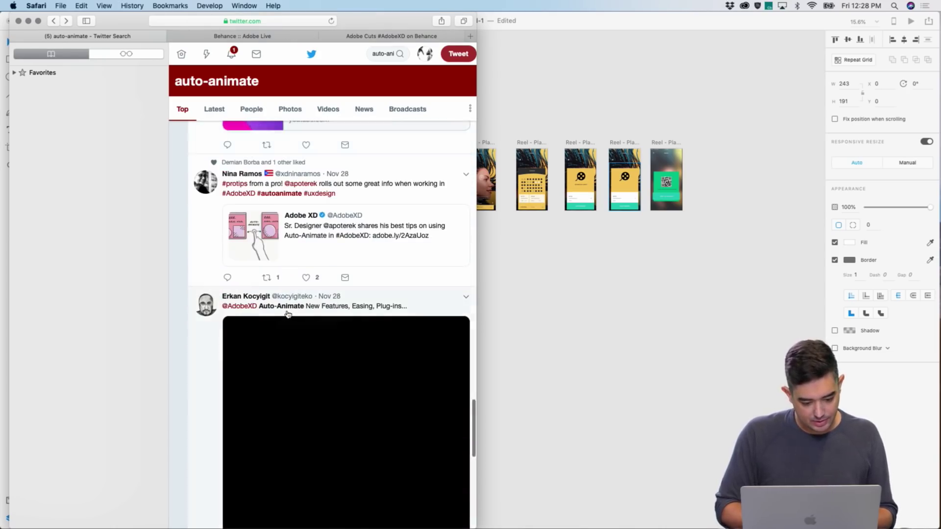
pyautogui.scroll(-3, 235, 392)
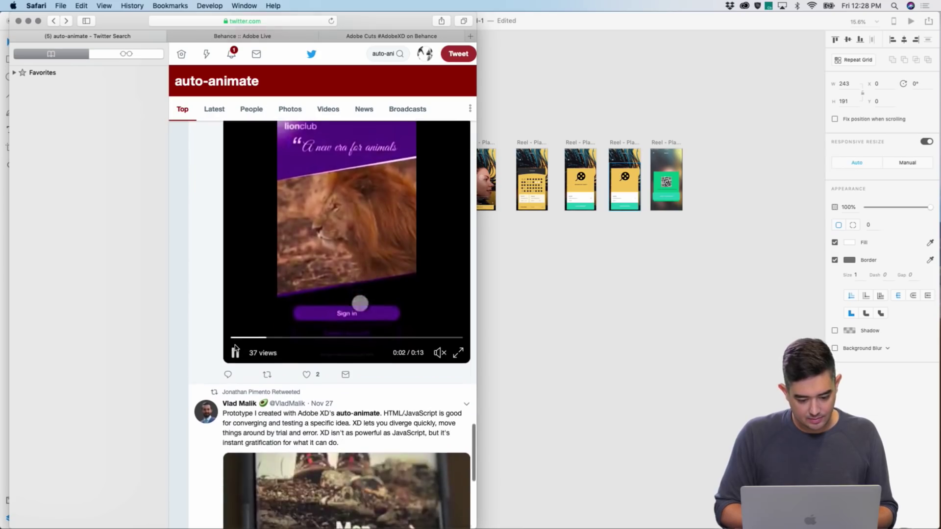
pyautogui.scroll(2, 235, 348)
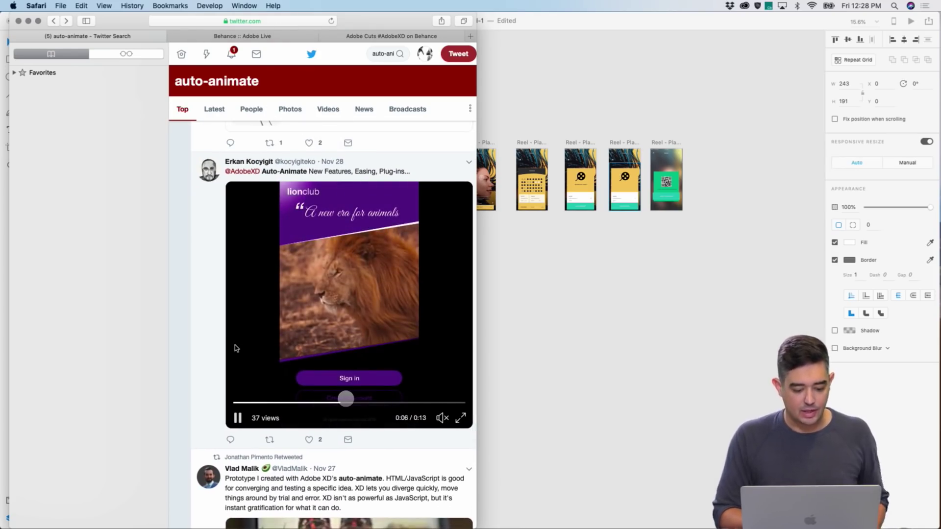
pyautogui.scroll(-6, 236, 348)
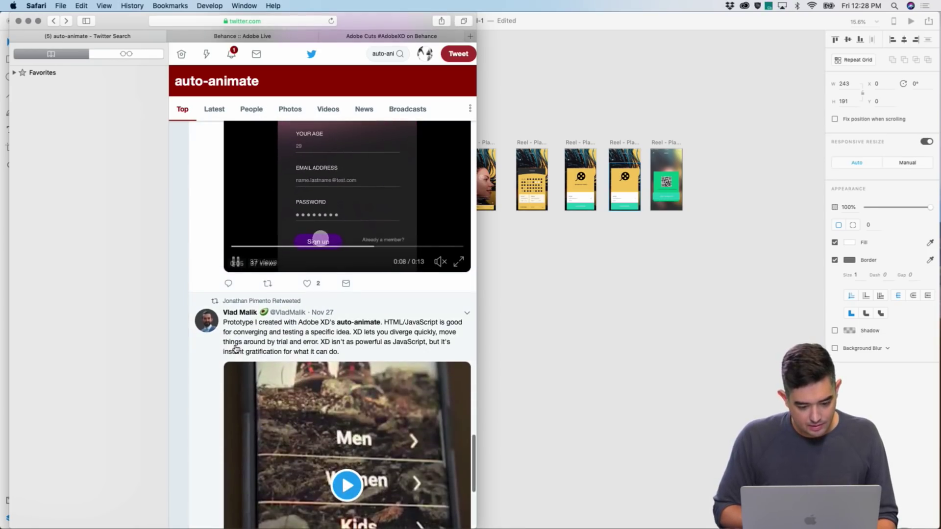
pyautogui.scroll(-7, 236, 349)
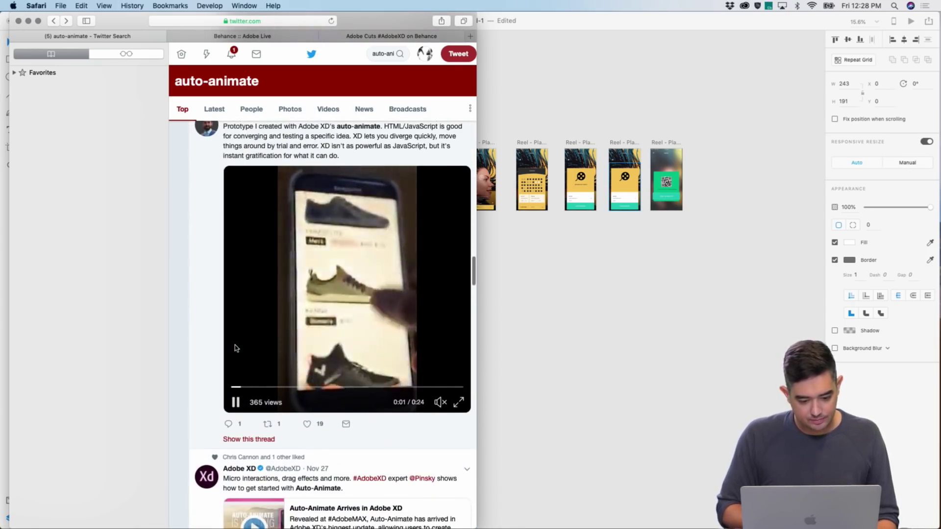
pyautogui.scroll(-4, 235, 348)
pyautogui.scroll(7, 235, 348)
pyautogui.scroll(-1, 235, 348)
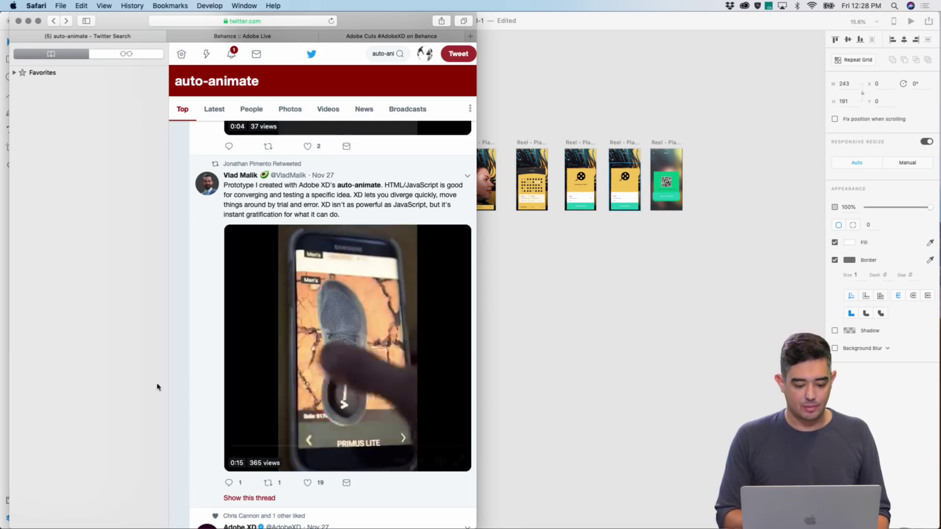
# Find the juice-app Auto-Animate GIF further down the results and widen the browser window to show it fully
pyautogui.scroll(-7, 193, 380)
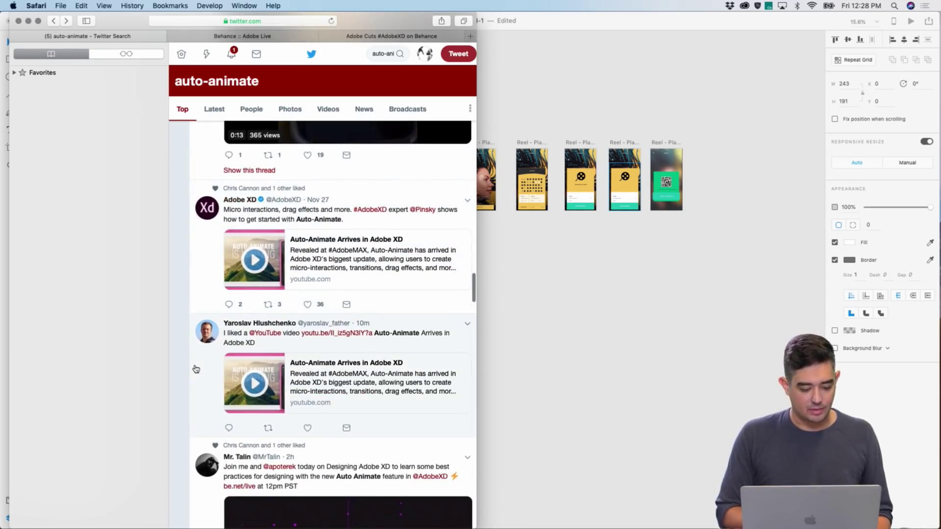
pyautogui.scroll(-4, 196, 369)
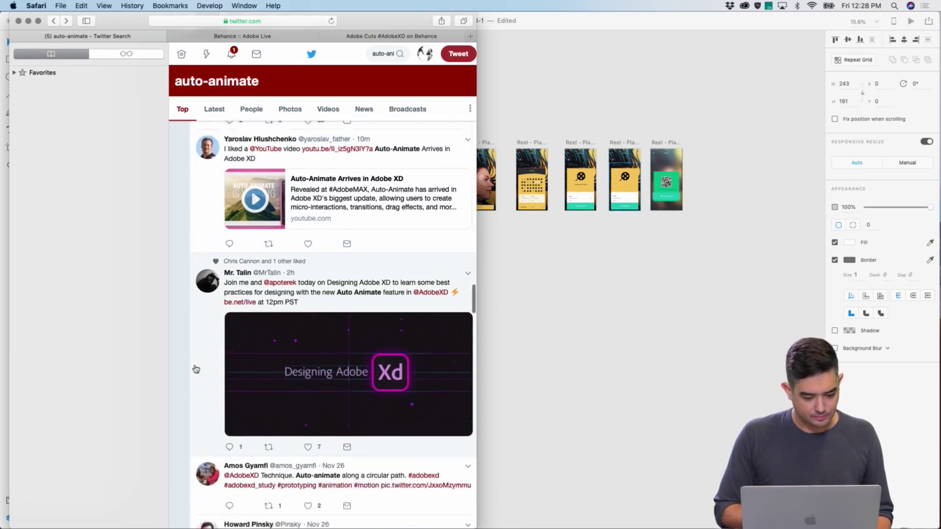
pyautogui.scroll(-7, 195, 369)
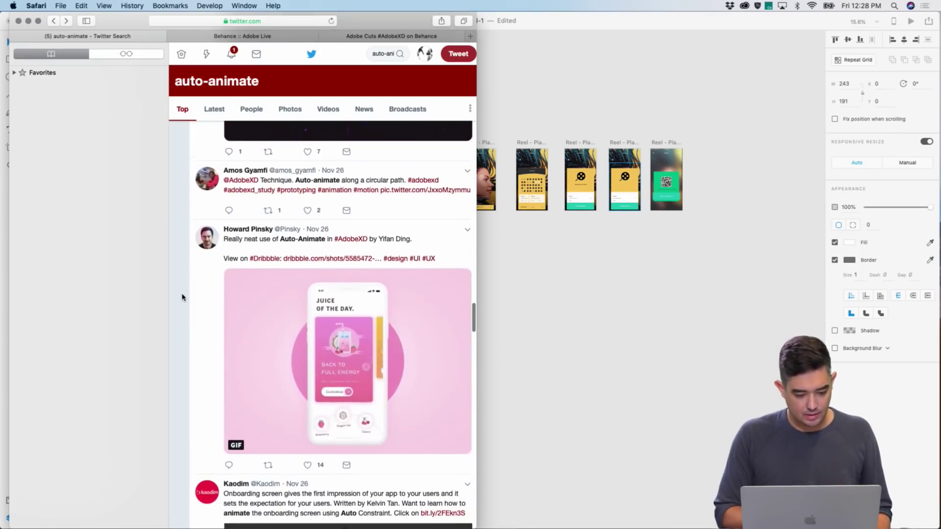
pyautogui.scroll(-1, 182, 297)
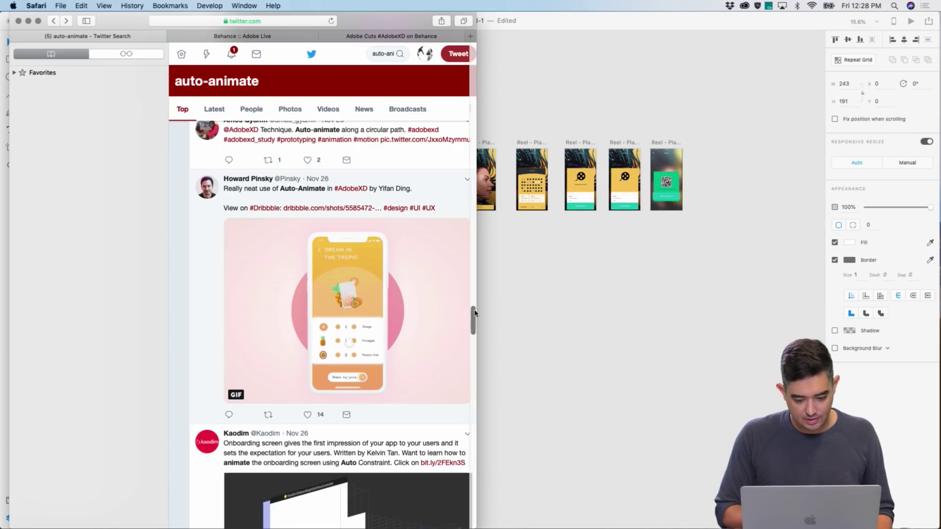
pyautogui.moveTo(477, 310); pyautogui.dragTo(554, 310)
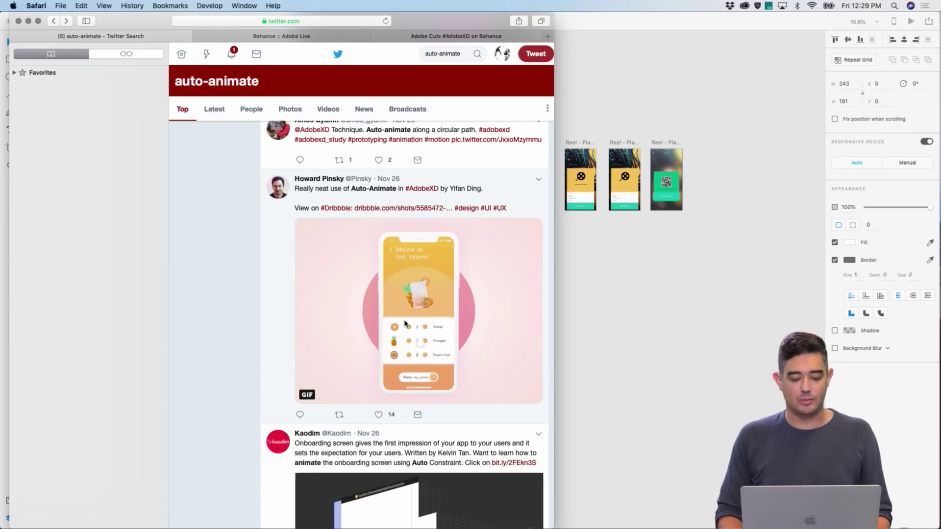
# Switch back to Adobe XD, move the Reel – Play – 2 artboard to about X 356, and select Reel – Play – 4
pyautogui.click(725, 341)
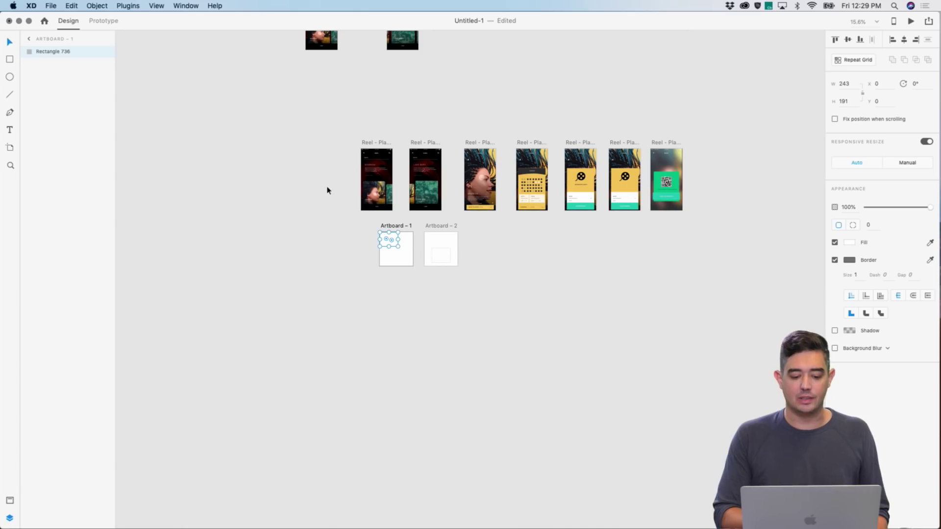
pyautogui.click(380, 143)
pyautogui.moveTo(380, 142); pyautogui.dragTo(386, 143)
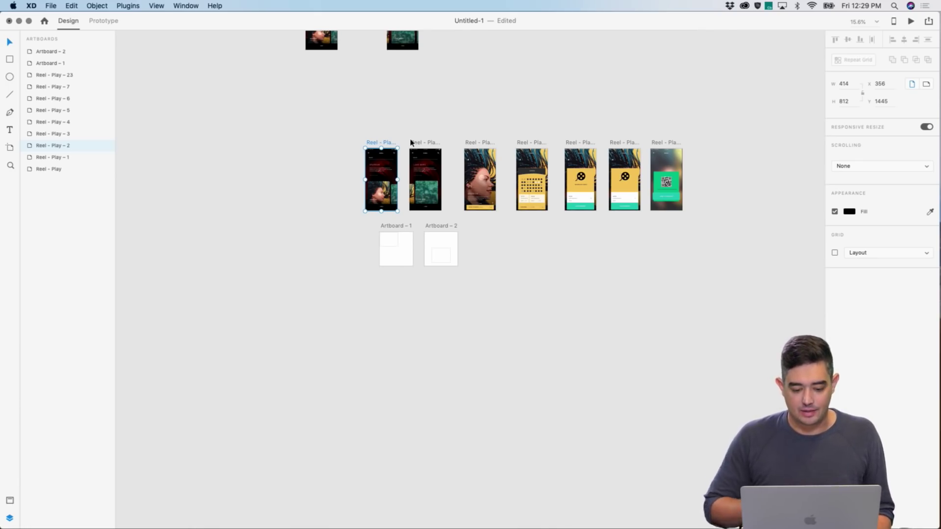
pyautogui.click(476, 142)
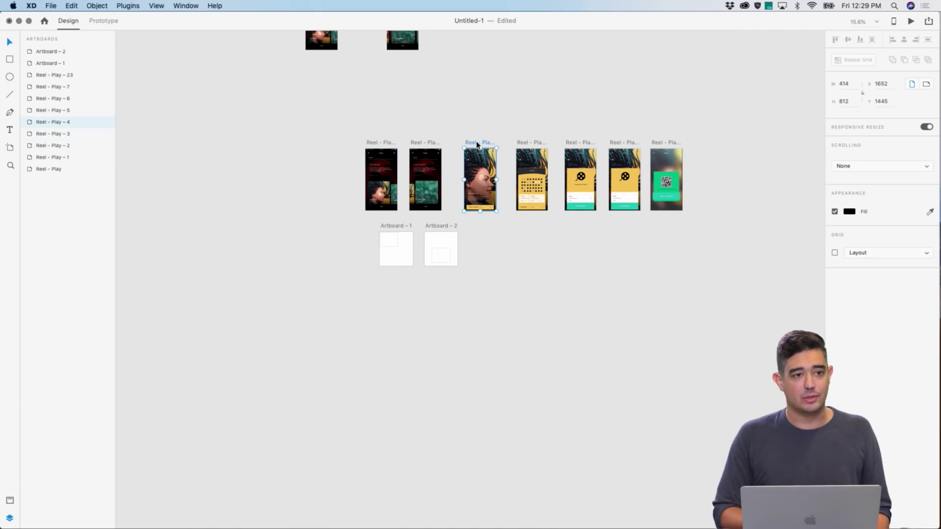